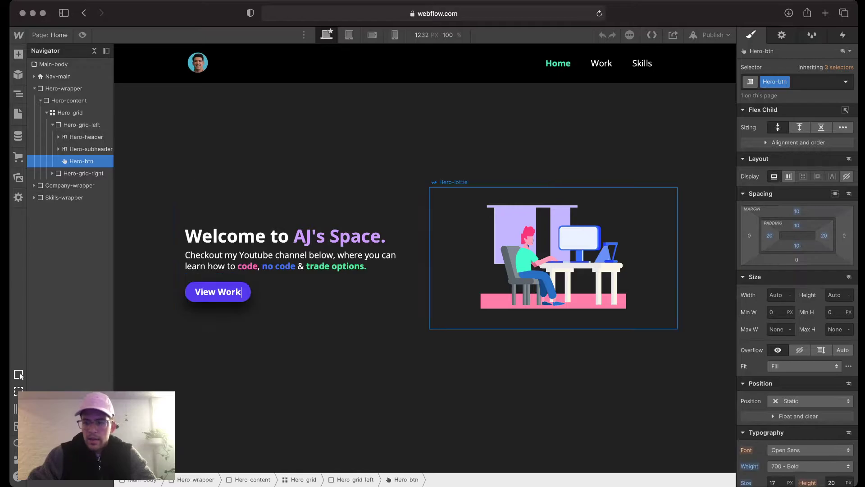
Step: Set the View Work button's font size to 15 px and its left and right padding to 25 px
scroll(797, 293, down, 2)
click(776, 445)
key(BackSpace)
text(5)
key(Return)
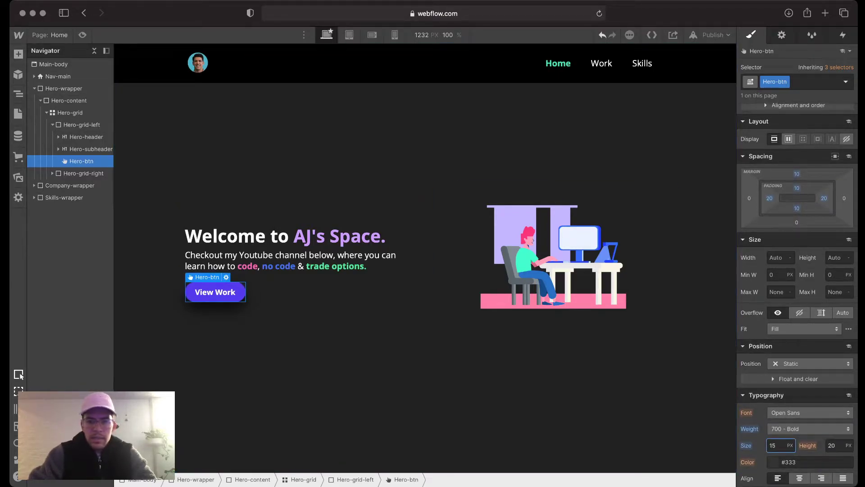
drag(770, 198, 771, 189)
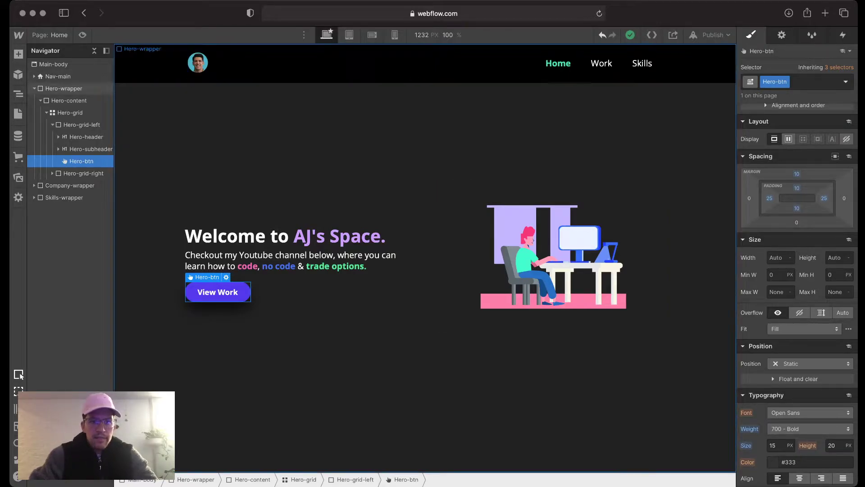
Step: Set the background color of the Nav-main navigation bar to #222
click(696, 66)
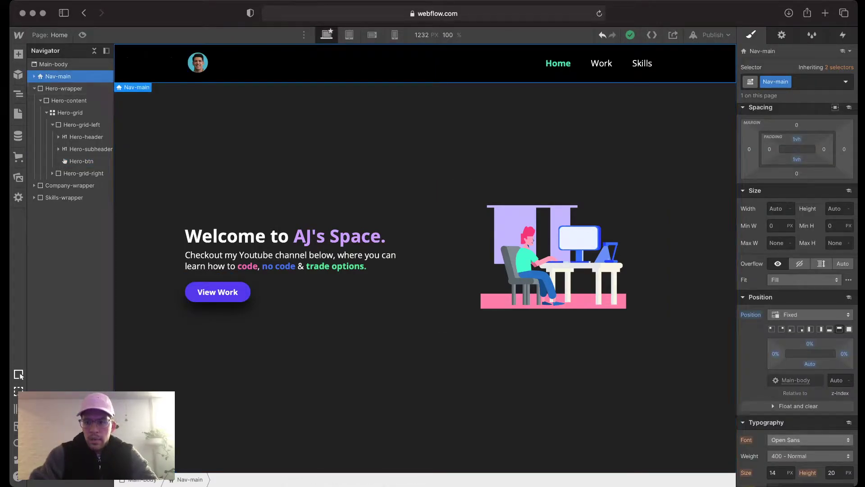
scroll(807, 439, down, 7)
scroll(797, 288, down, 1)
click(795, 265)
text(#222)
key(Return)
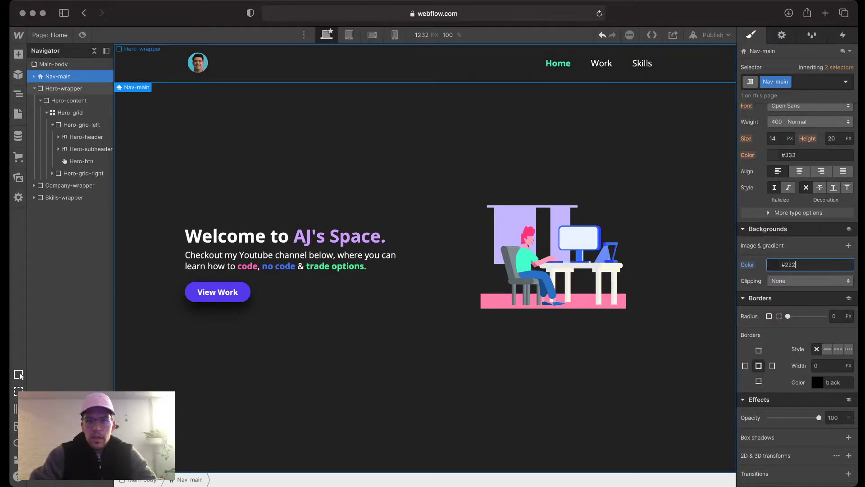
Step: Review the page's Work and Skills sections and the wrapper elements that contain them
scroll(425, 257, down, 5)
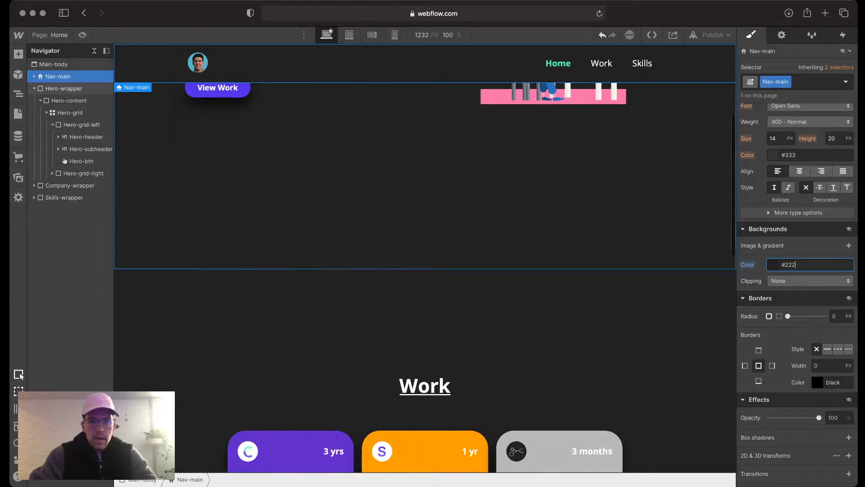
scroll(425, 257, up, 5)
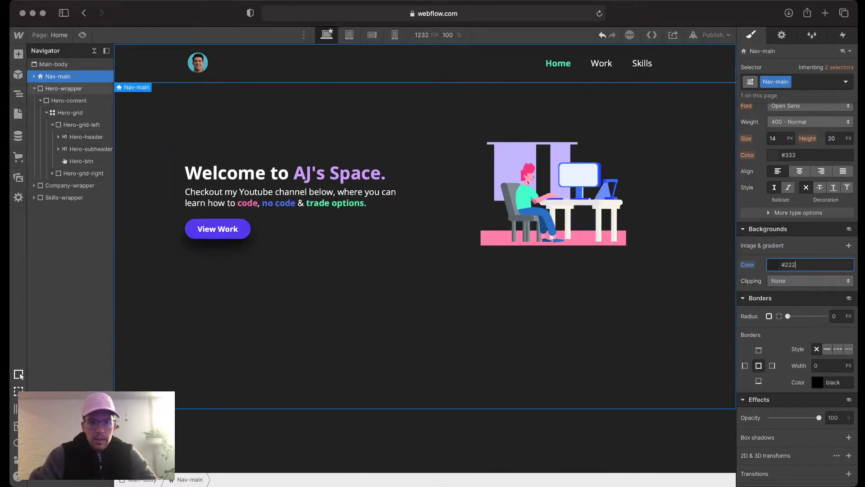
scroll(424, 271, down, 5)
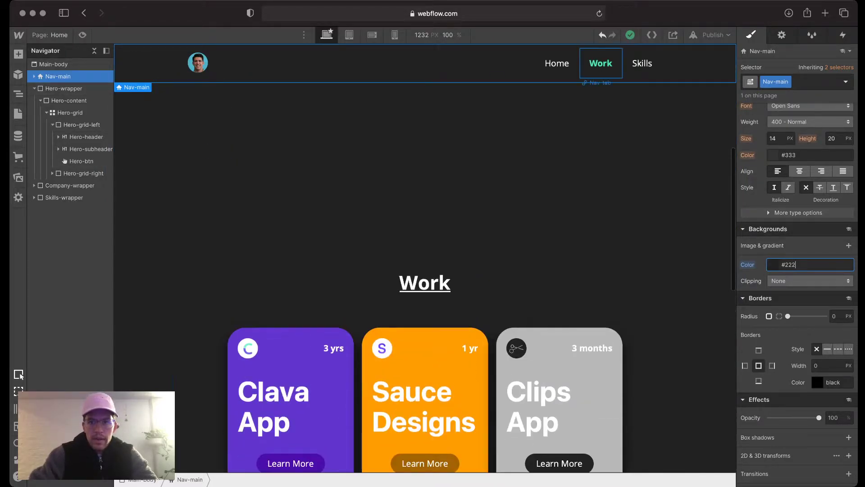
scroll(425, 271, down, 3)
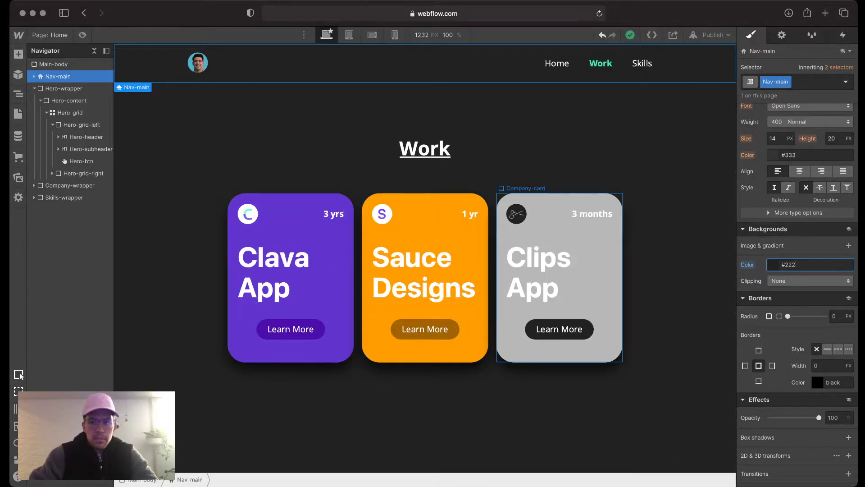
scroll(424, 236, down, 2)
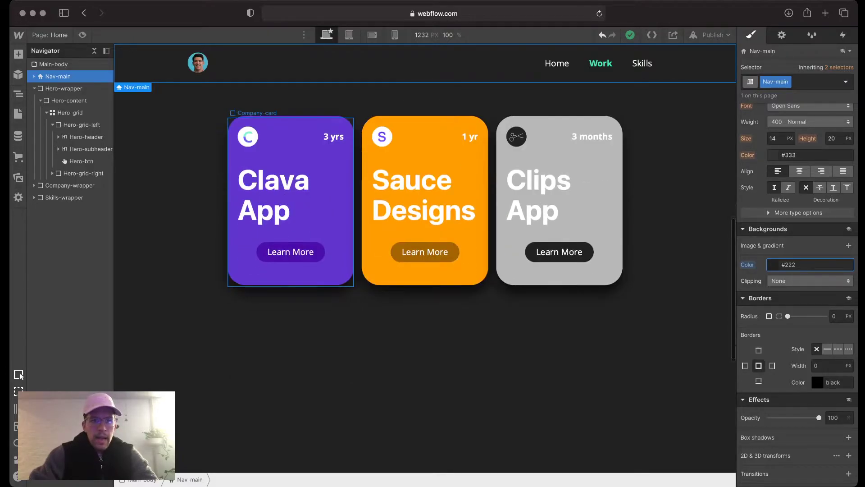
scroll(292, 261, down, 8)
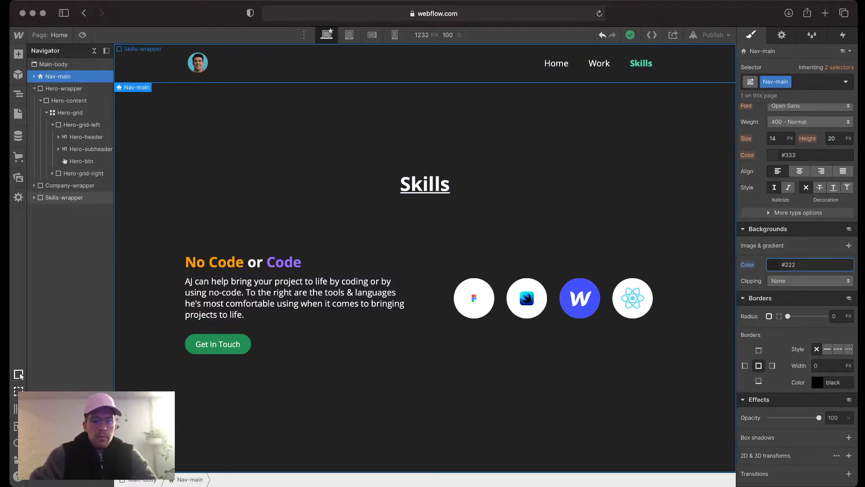
click(34, 88)
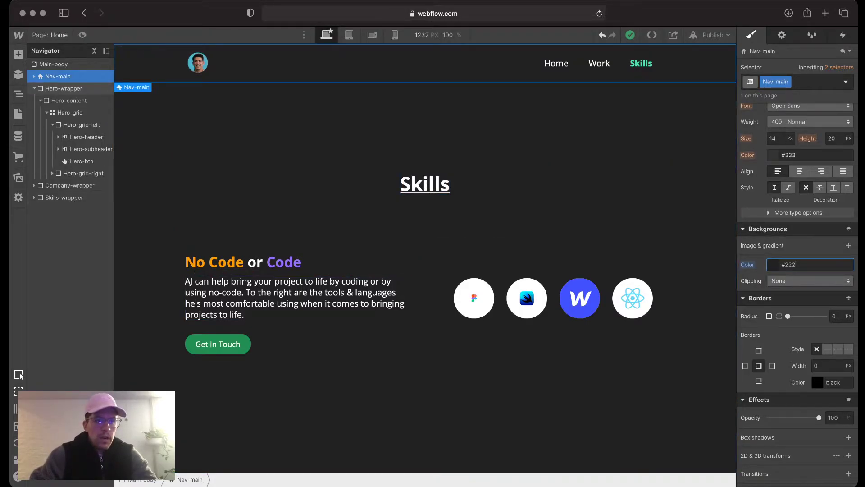
click(63, 101)
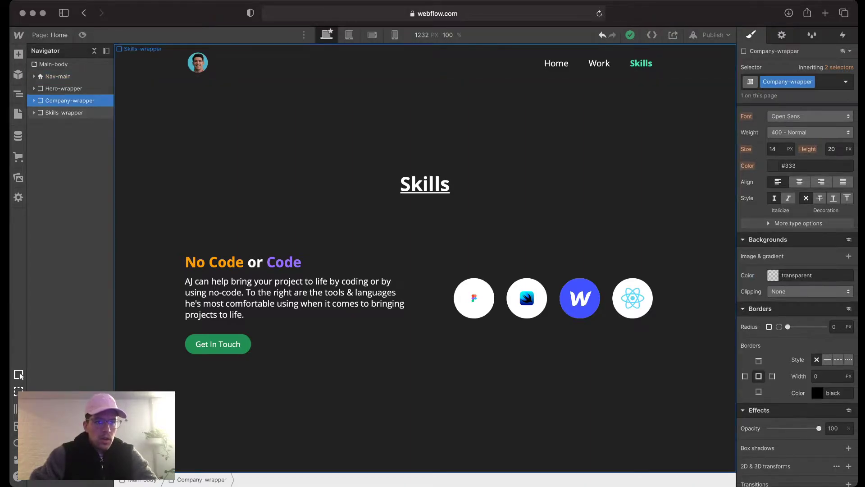
click(64, 113)
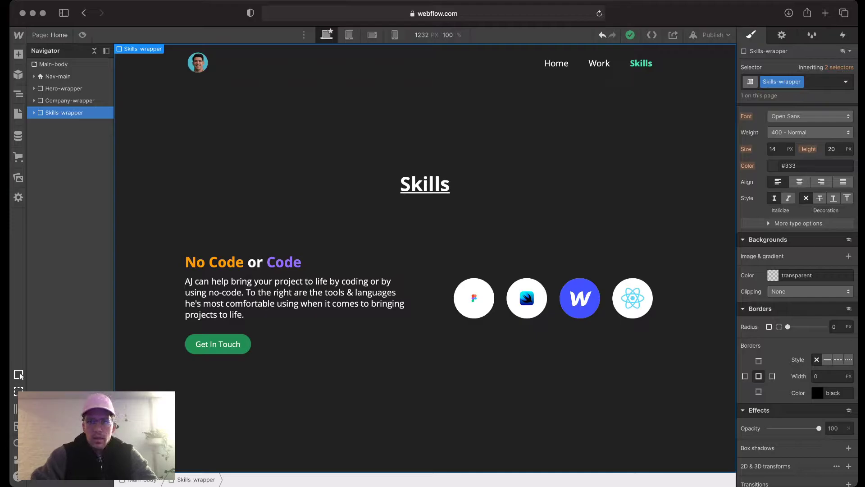
Step: Duplicate the Skills tab in the navigation bar and change the last tab's text to "Contact"
click(641, 64)
key(super+c)
key(super+v)
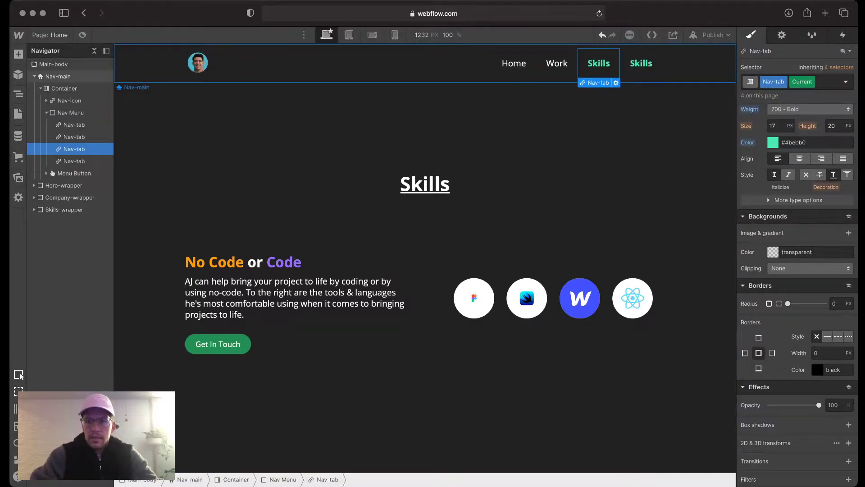
double_click(642, 63)
key(super+a)
text(Contact)
click(541, 135)
Step: Add a div block to Main-body, below the Skills-wrapper section
scroll(541, 135, down, 12)
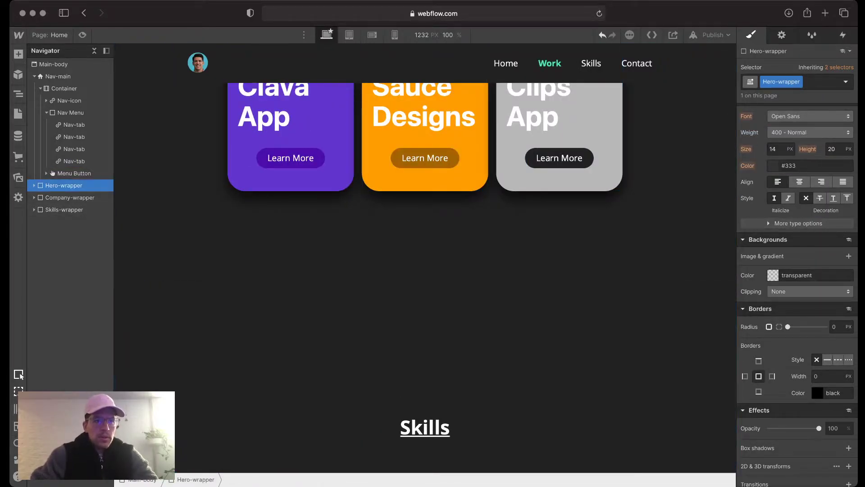
click(34, 76)
click(53, 64)
key(super+e)
text(div)
key(Return)
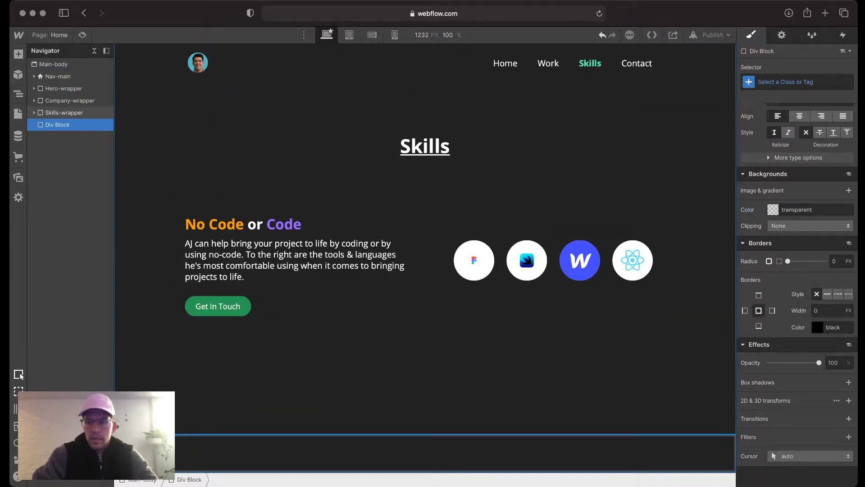
Step: Give the new div block a height of 100 VH and a vertical flex layout with align and justify centered
scroll(767, 155, up, 10)
click(837, 186)
text(100vh)
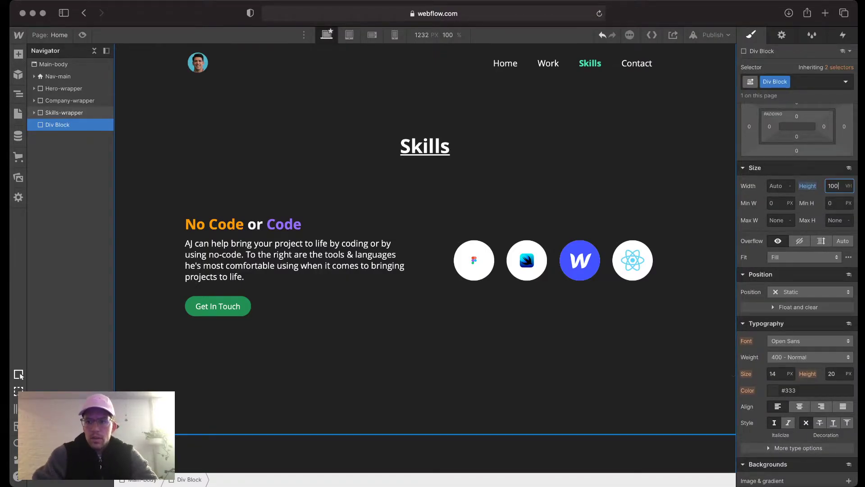
scroll(802, 186, up, 3)
click(789, 128)
click(821, 161)
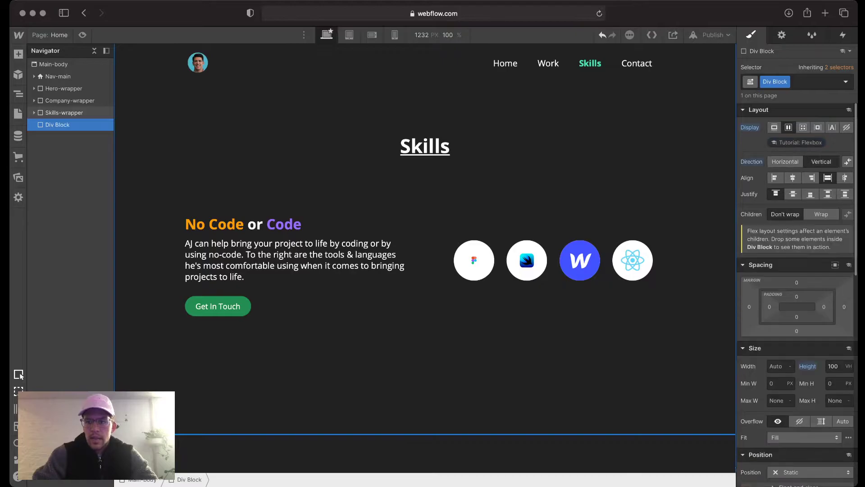
click(792, 177)
click(793, 193)
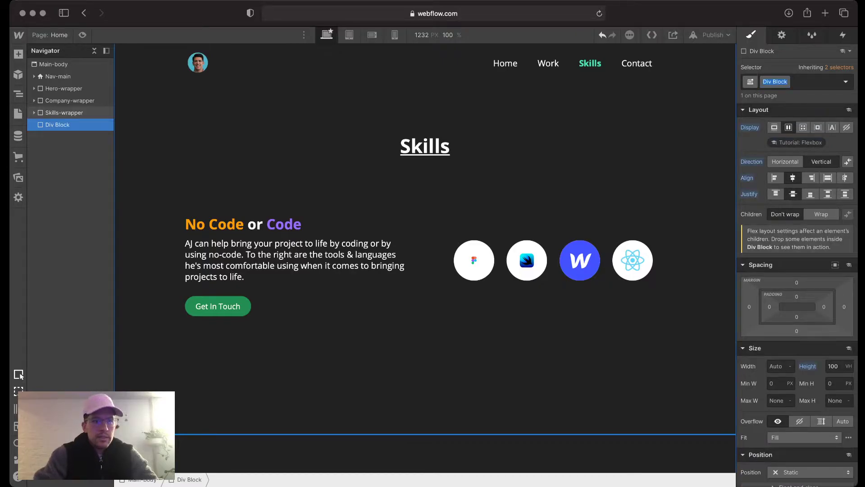
Step: Rename the div block's class to Contact-wrapper
key(BackSpace)
text(Contact-wrapper)
key(Return)
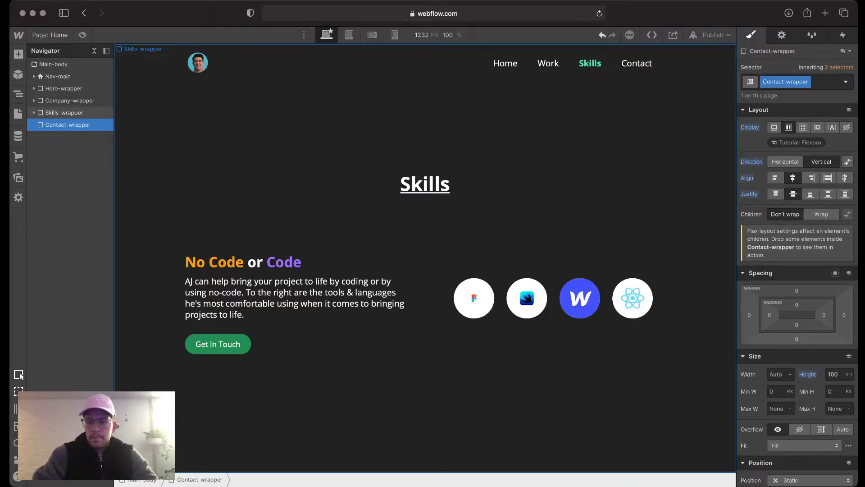
Step: Add a div block inside Contact-wrapper and give it the class Contact-content
key(super+k)
text(di)
key(Return)
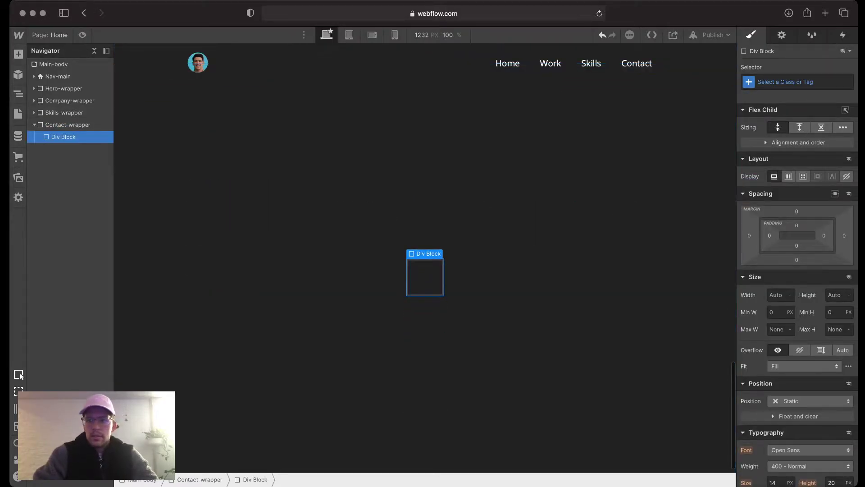
key(super+Return)
text(Contact-content)
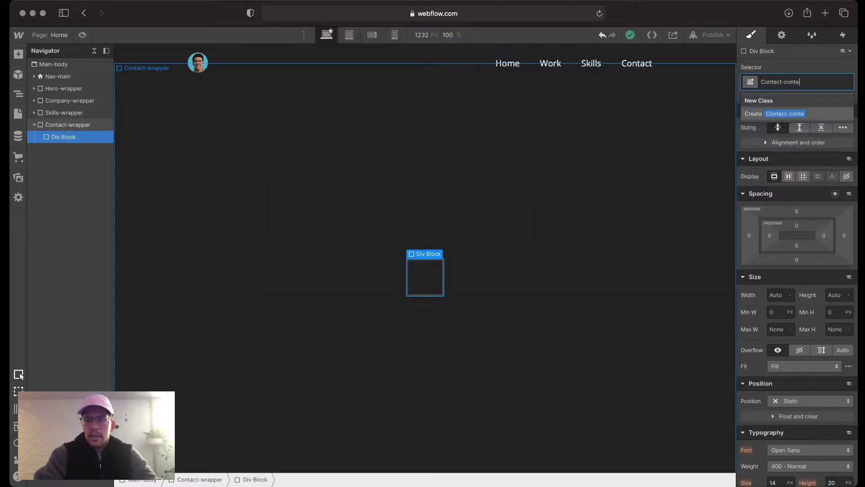
key(Return)
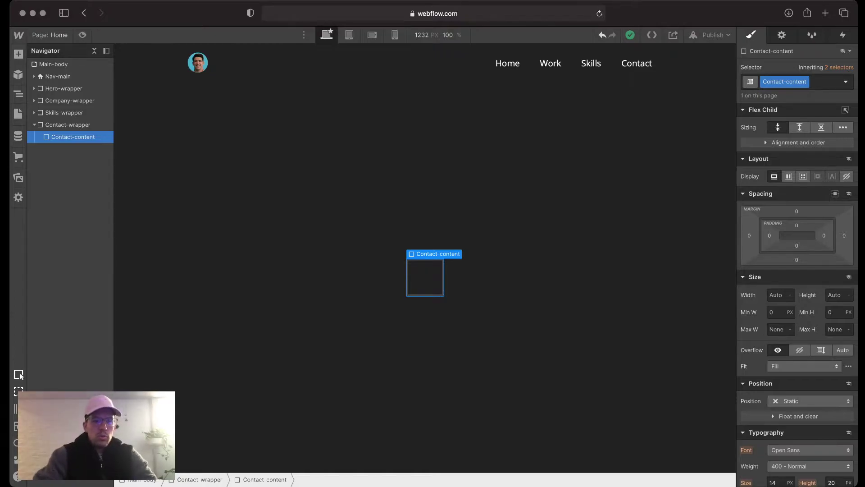
Step: Insert a grid with two columns and one row inside Contact-content
key(super+e)
text(grid)
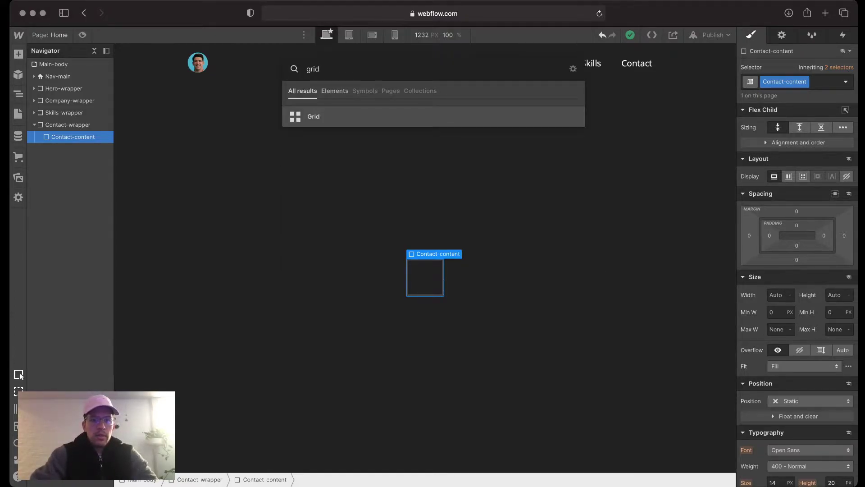
key(Return)
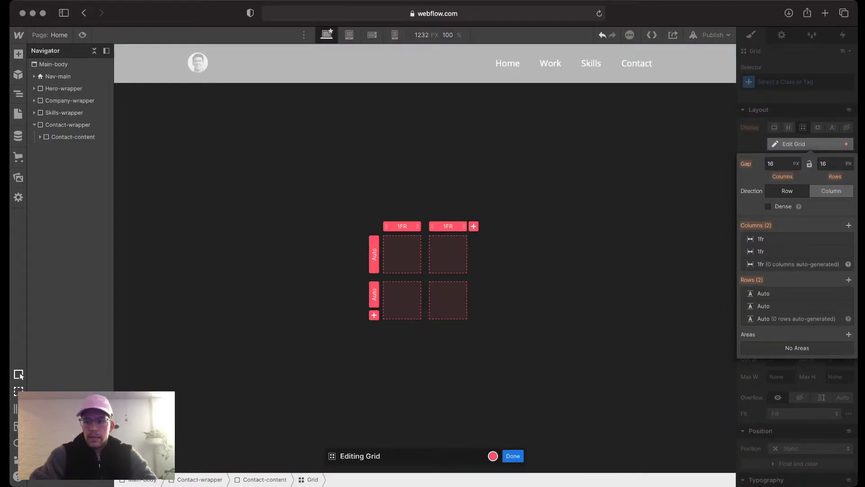
click(847, 306)
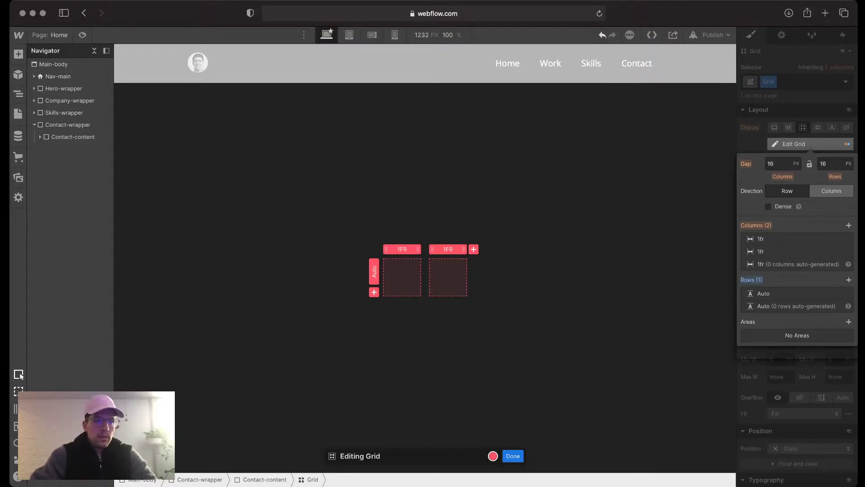
key(Escape)
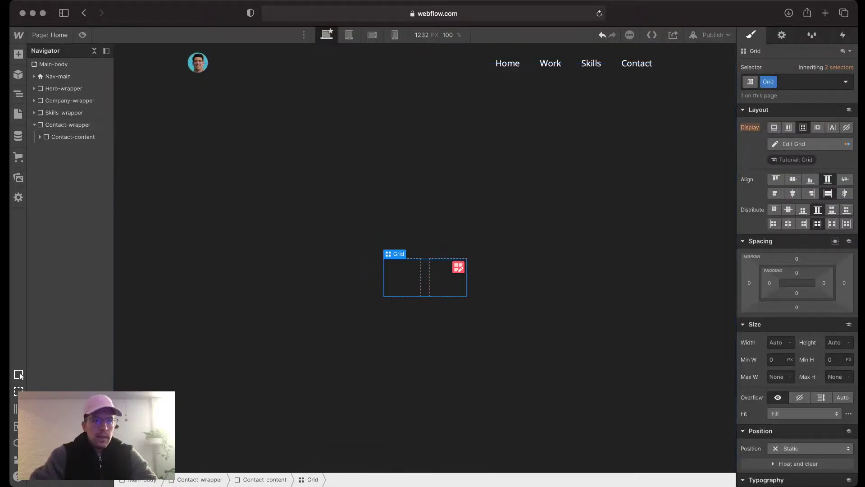
Step: Set the width of Contact-content to 1000 px
key(Delete)
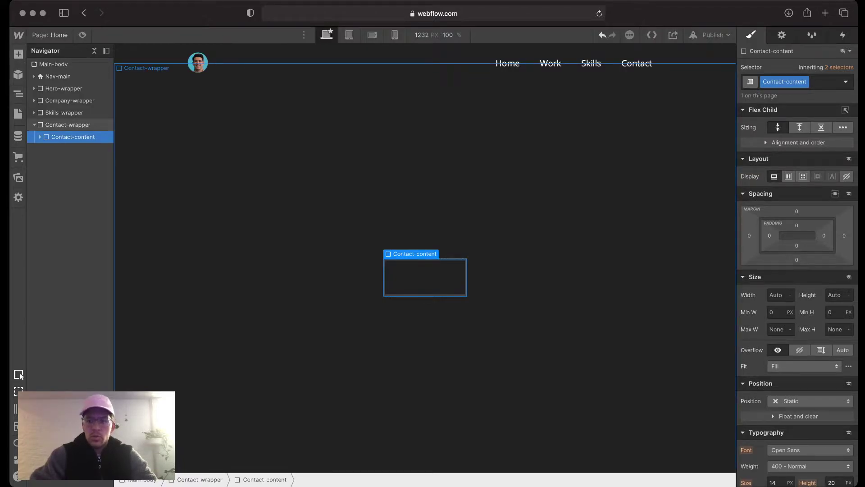
click(776, 296)
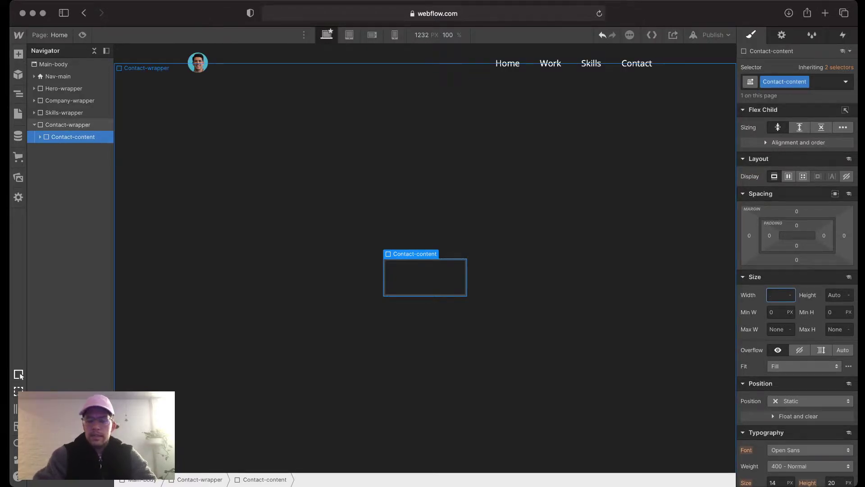
text(500px)
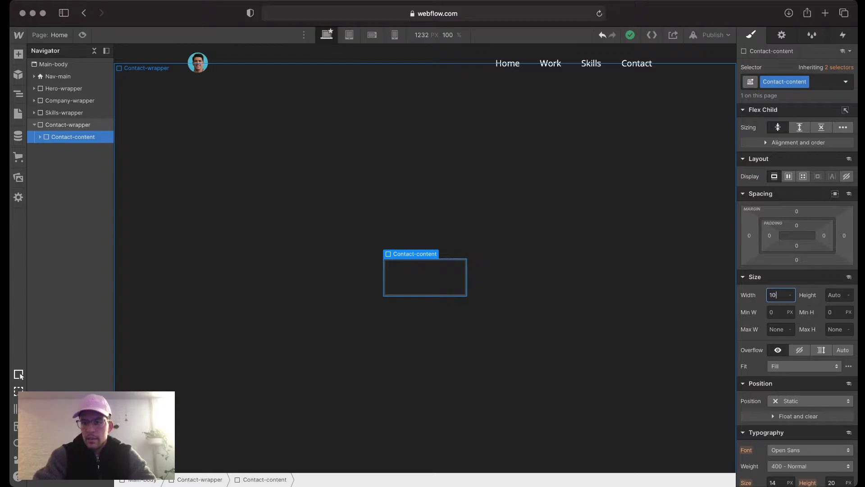
key(Return)
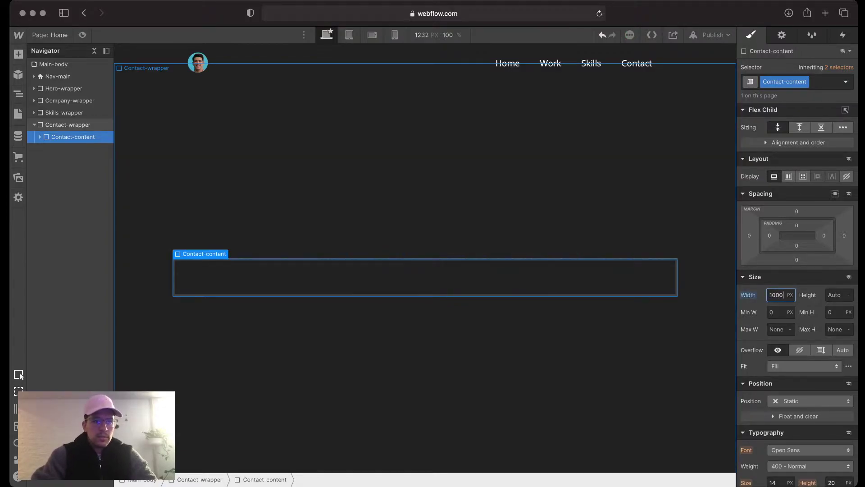
Step: Rename the class of the grid inside Contact-content to Contact-grid
click(40, 137)
click(63, 149)
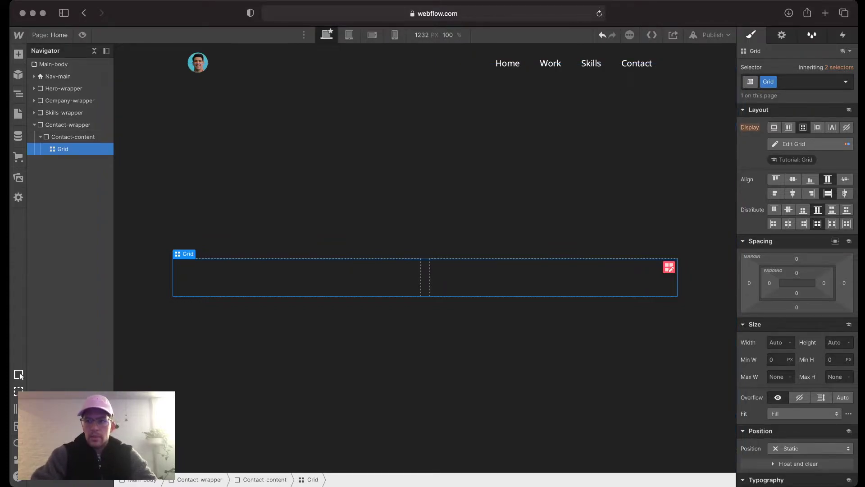
double_click(770, 82)
text(Contact)
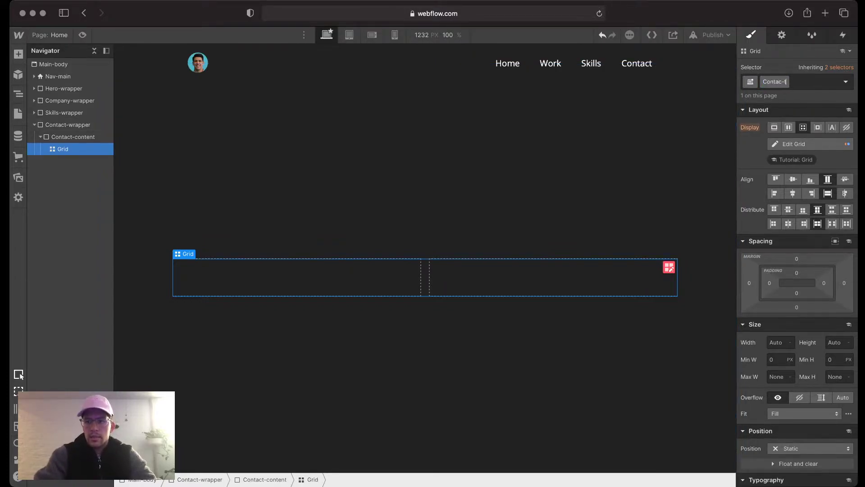
text(-grid)
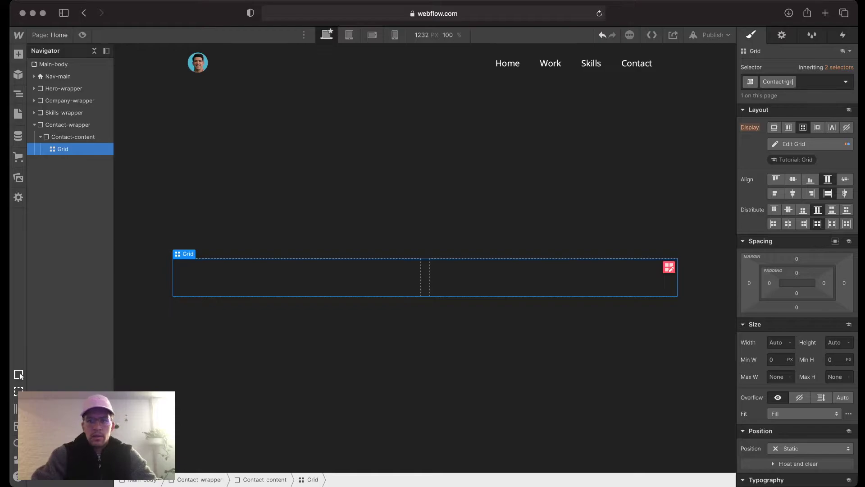
key(Return)
Step: Add two div blocks inside Contact-grid, one in each column
key(super+e)
text(div)
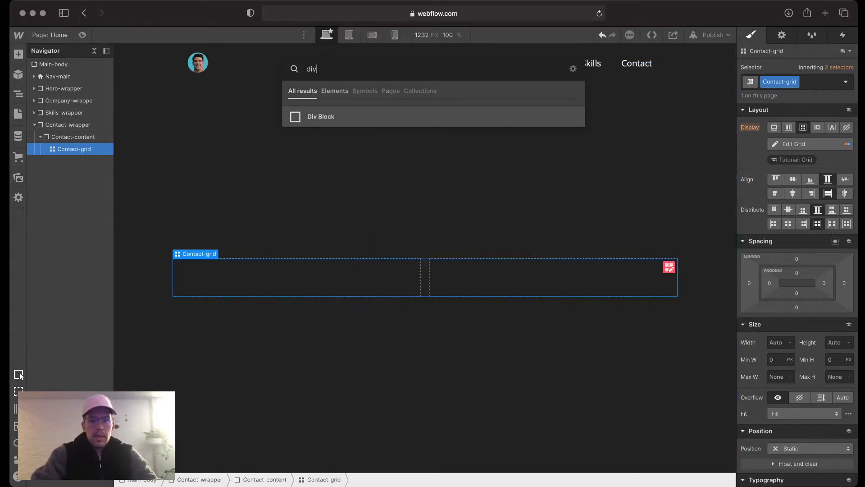
key(Return)
click(73, 149)
key(super+e)
text(div)
key(Return)
Step: Give the div block in the grid's first column the class Contact-grid-left
click(297, 277)
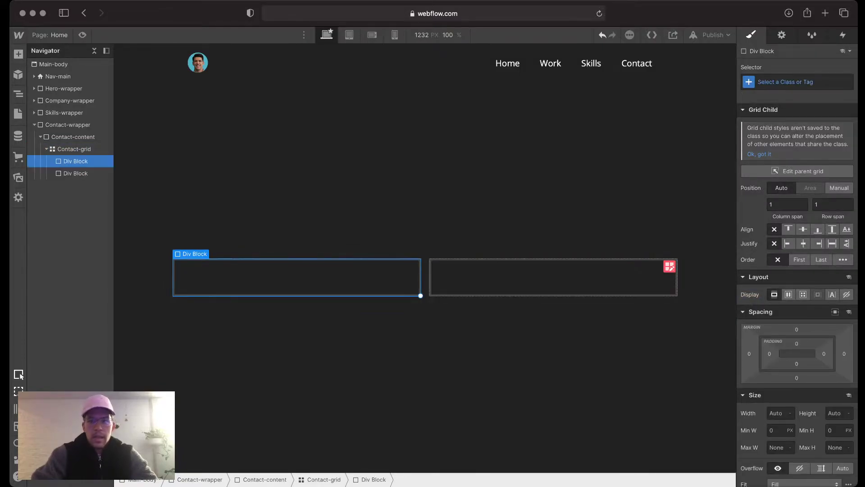
key(super+Return)
text(Contac)
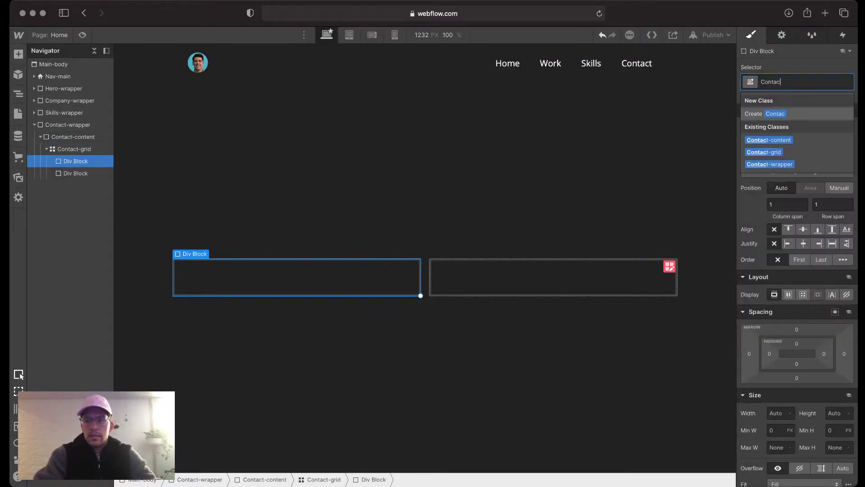
text(t-grid-left)
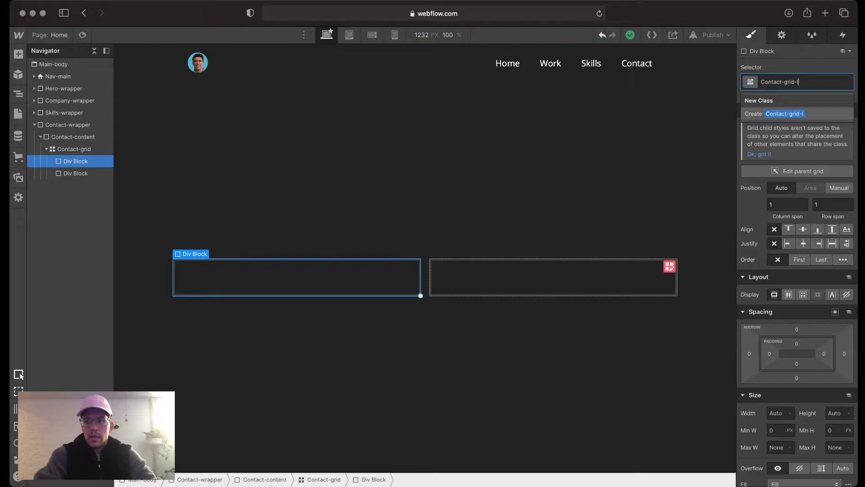
key(Return)
Step: Give the div block in the grid's second column the class Contact-grid-right
click(553, 277)
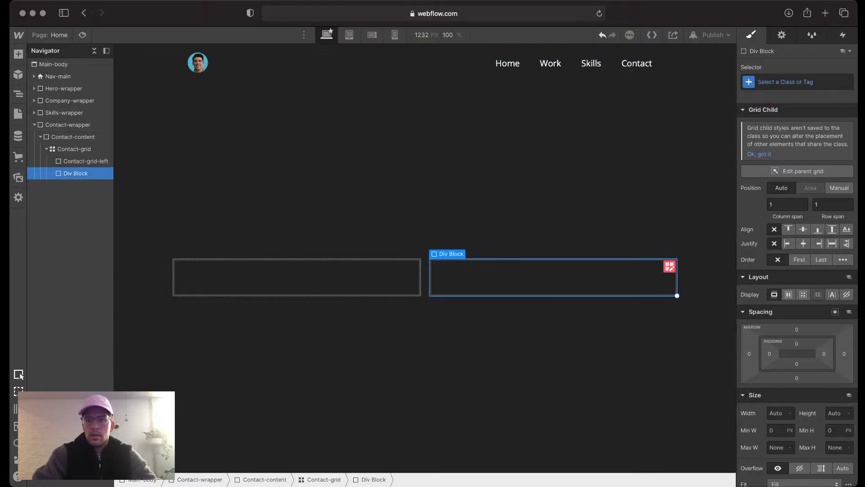
click(797, 82)
text(Contact-grid)
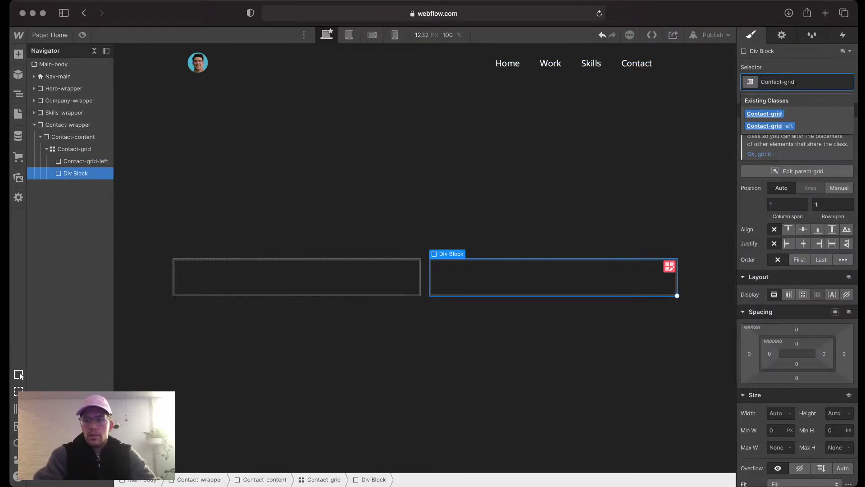
text(-right)
key(Return)
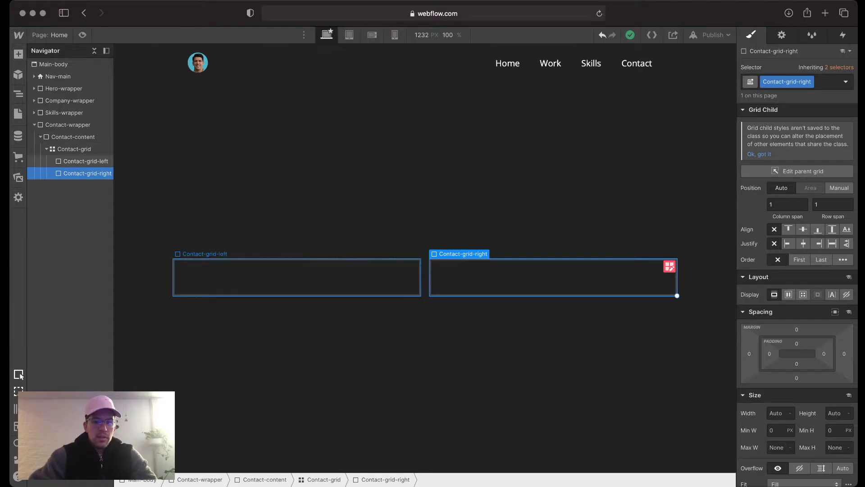
Step: Insert a Form Block inside Contact-grid-left
click(85, 161)
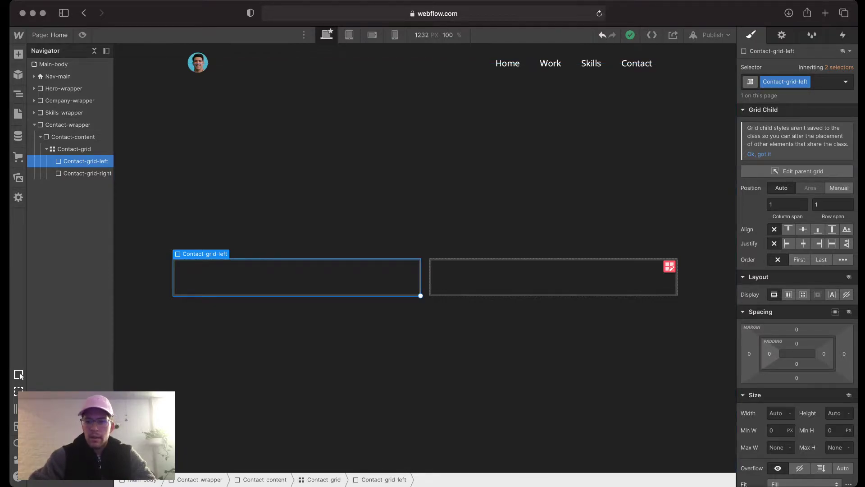
click(553, 278)
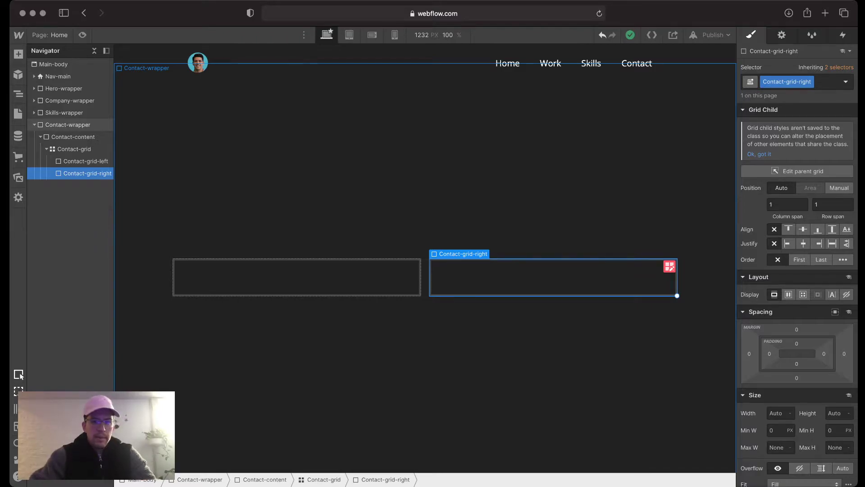
click(297, 278)
key(super+k)
text(form)
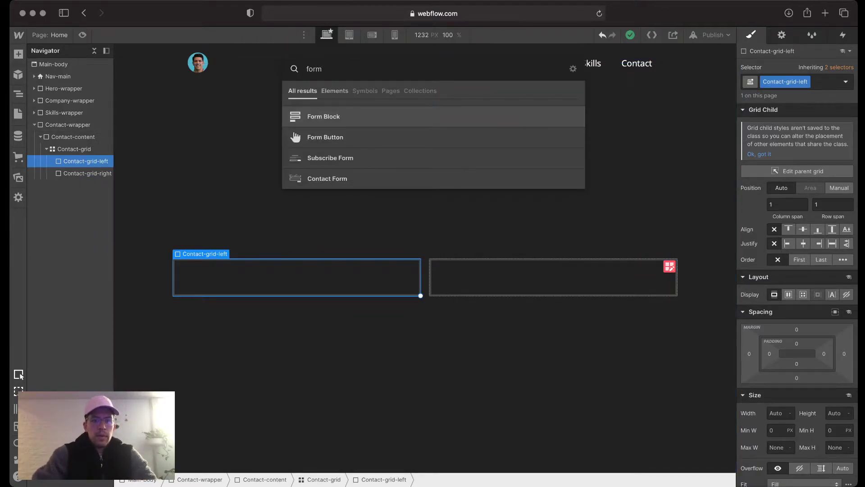
key(Return)
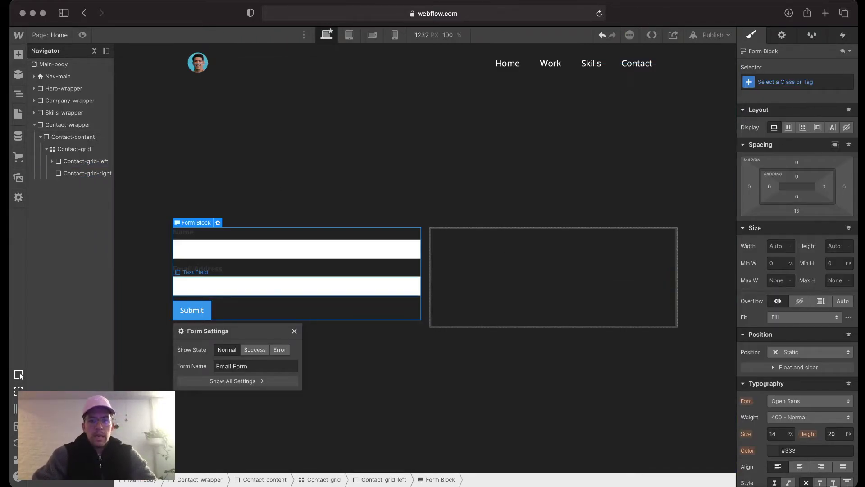
Step: Insert a Lottie Animation inside Contact-grid-right and close its settings
click(86, 173)
key(super+k)
text(lot)
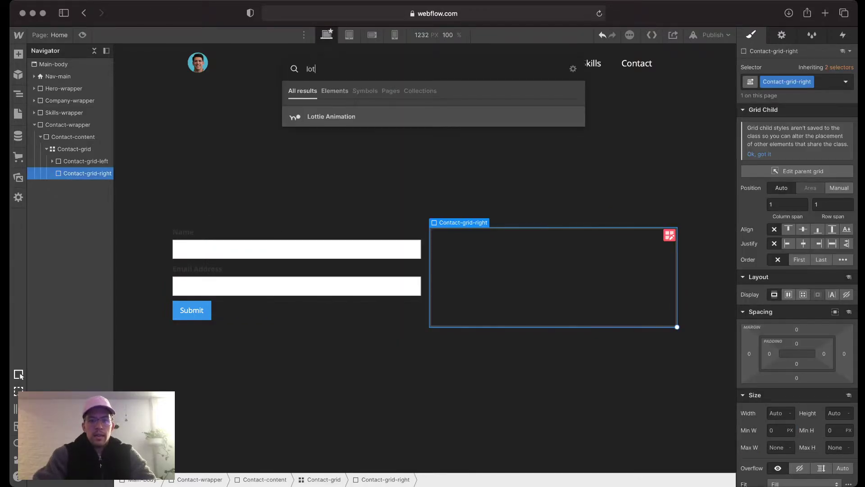
key(Return)
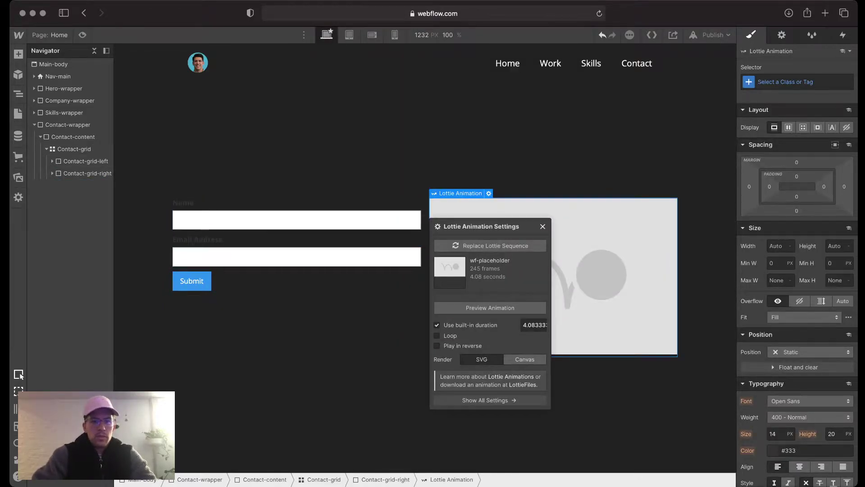
key(Escape)
Step: Add a centered H1 heading at the top of Contact-content, above Contact-grid
click(184, 203)
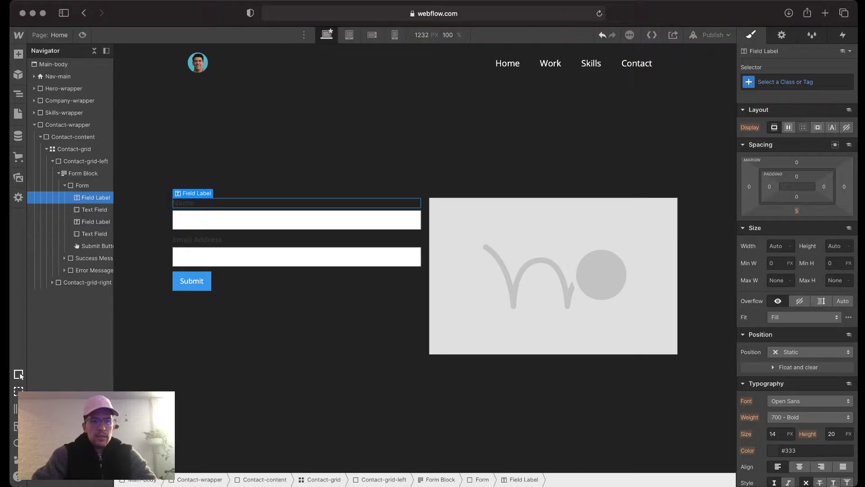
key(Up)
key(Up)
key(Up)
key(super+k)
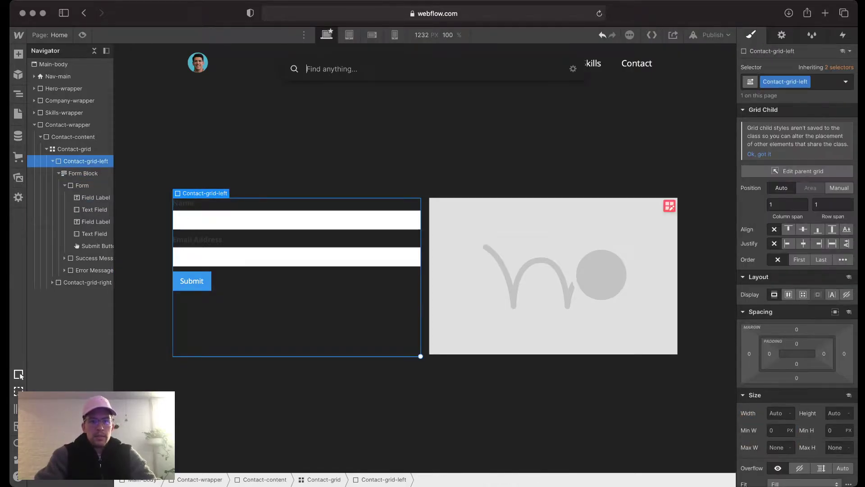
text(hed)
key(BackSpace)
key(Return)
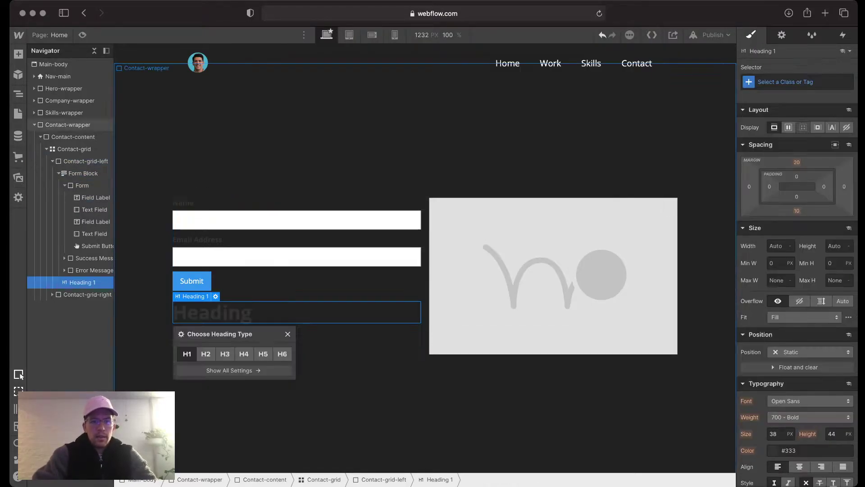
drag(82, 282, 71, 147)
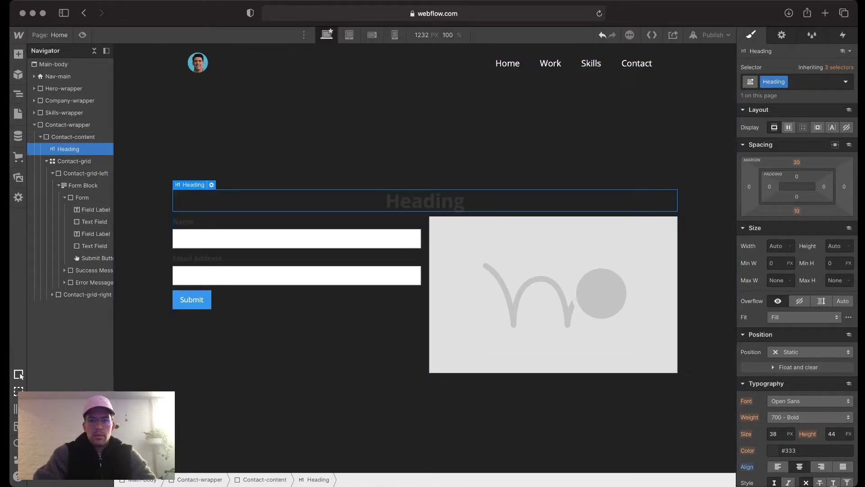
Step: Replace the heading's placeholder text with "Get in touch."
key(Return)
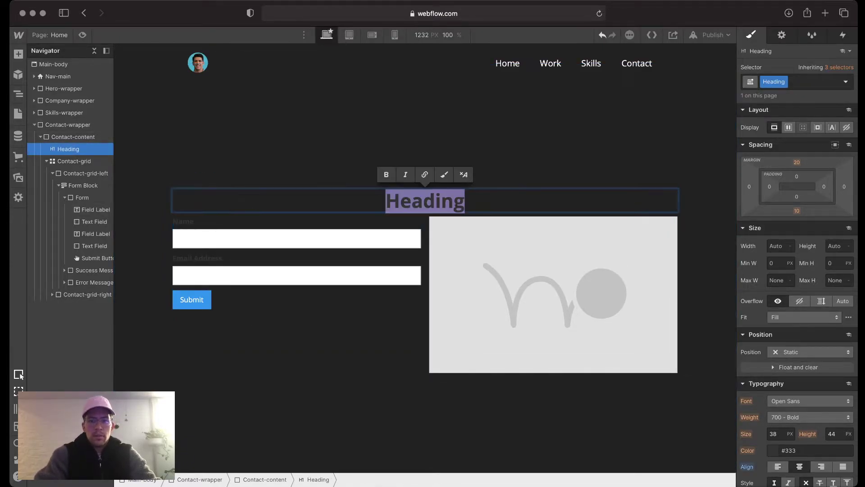
text(Get in)
key(BackSpace)
text(n)
key(BackSpace)
key(BackSpace)
text(in touch.)
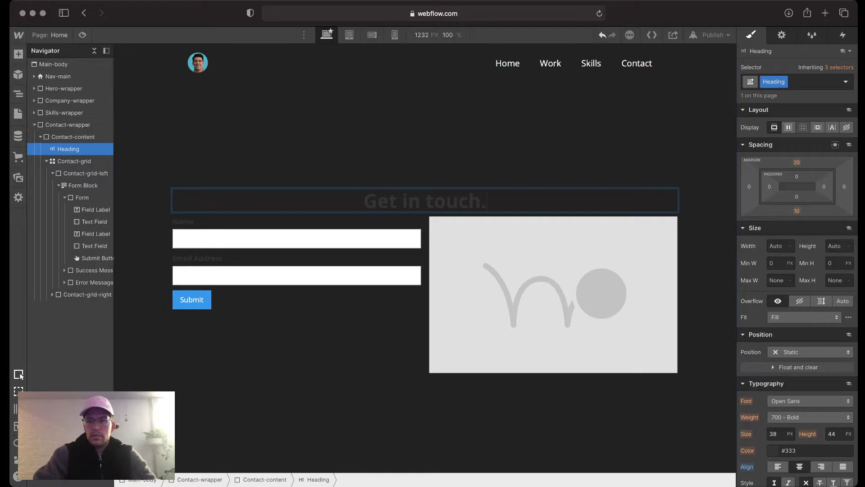
Step: Rename the heading's class to Contact-heading and set its text color to white
double_click(773, 81)
text(Contact-heading)
key(Return)
text(white)
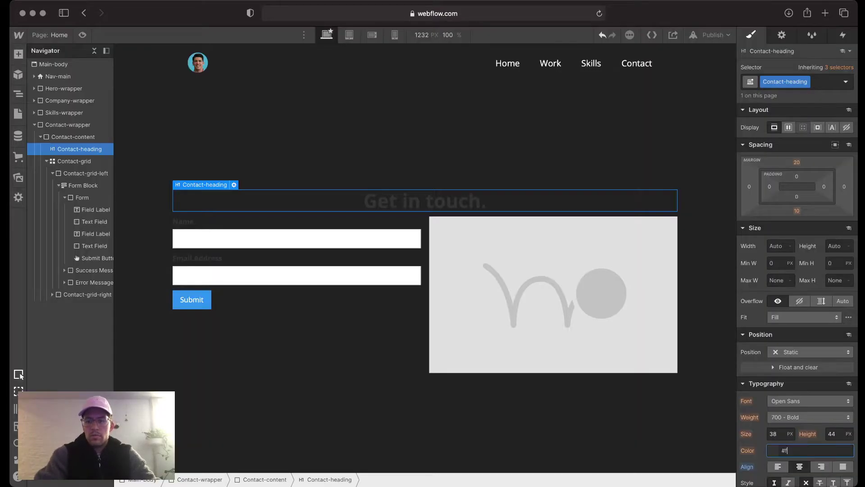
key(Return)
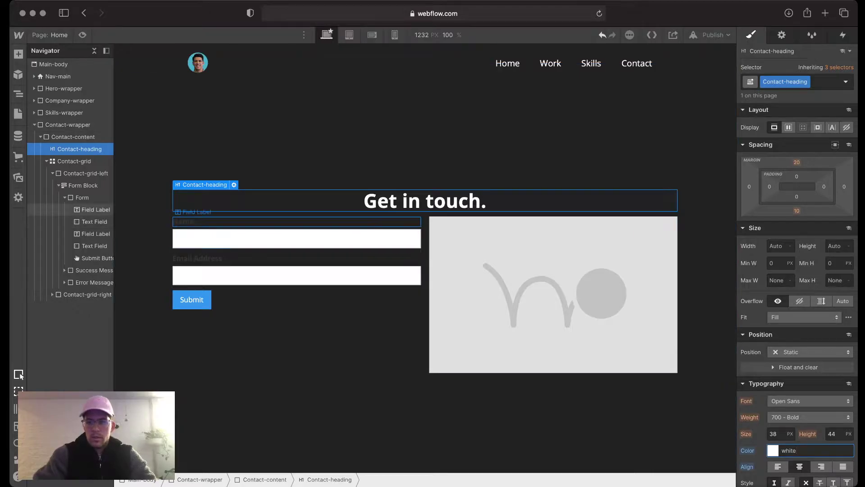
Step: Remove the period at the end of the contact heading so it reads "Get in touch"
scroll(797, 270, down, 8)
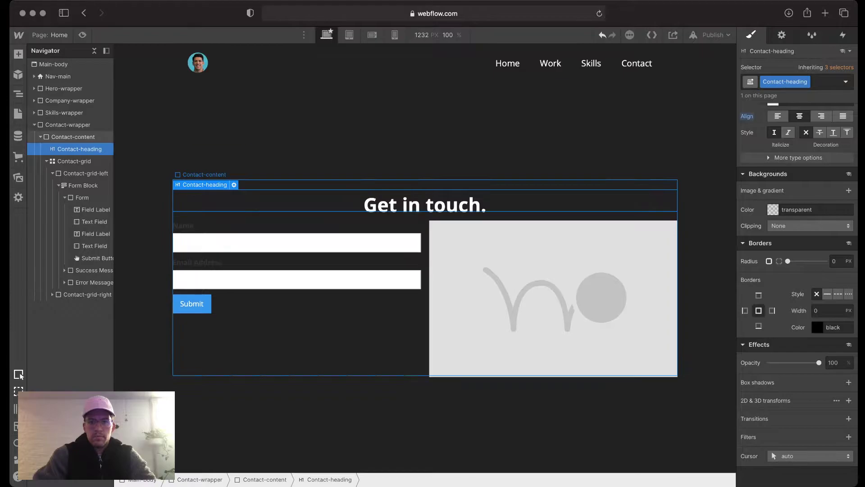
scroll(425, 270, up, 10)
scroll(425, 270, down, 10)
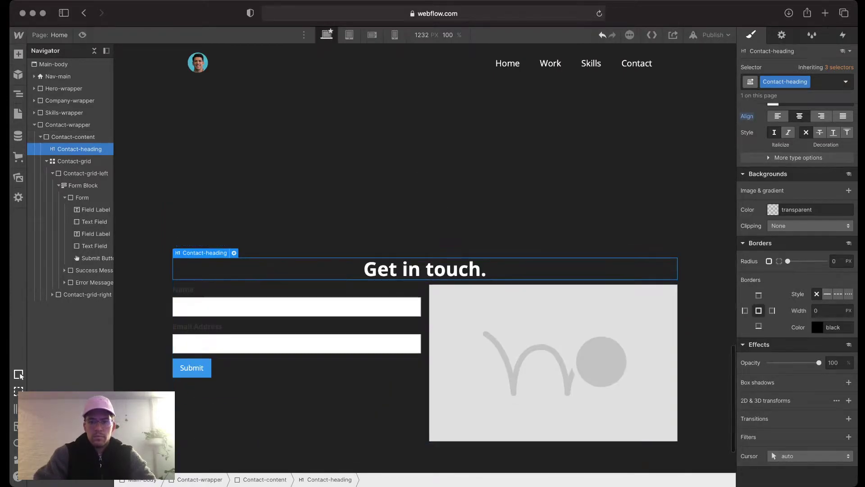
double_click(425, 269)
click(487, 269)
key(BackSpace)
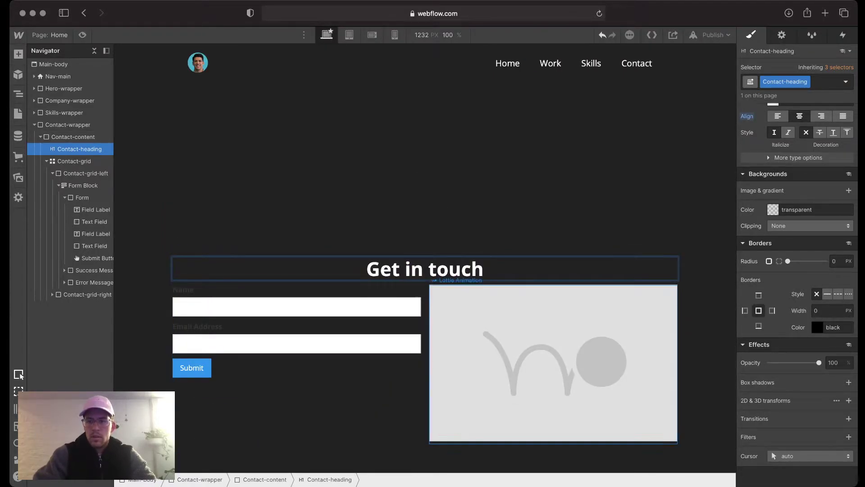
Step: Underline the "Get in touch" heading
click(67, 125)
click(424, 269)
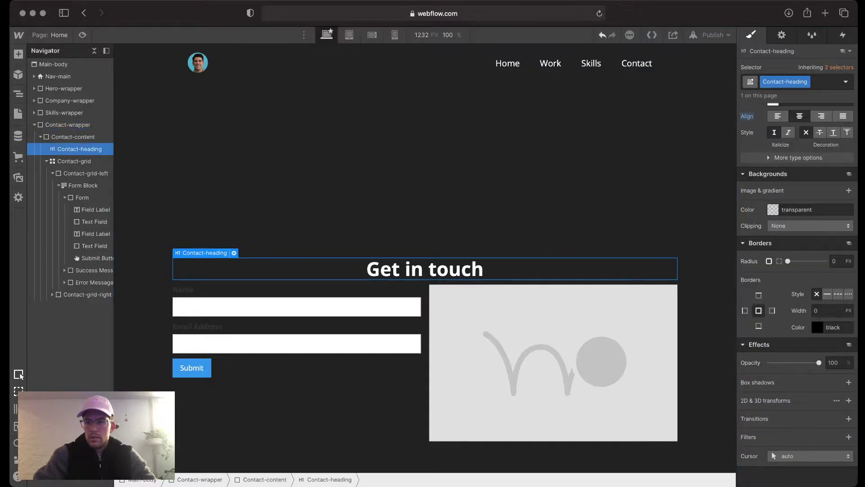
click(833, 132)
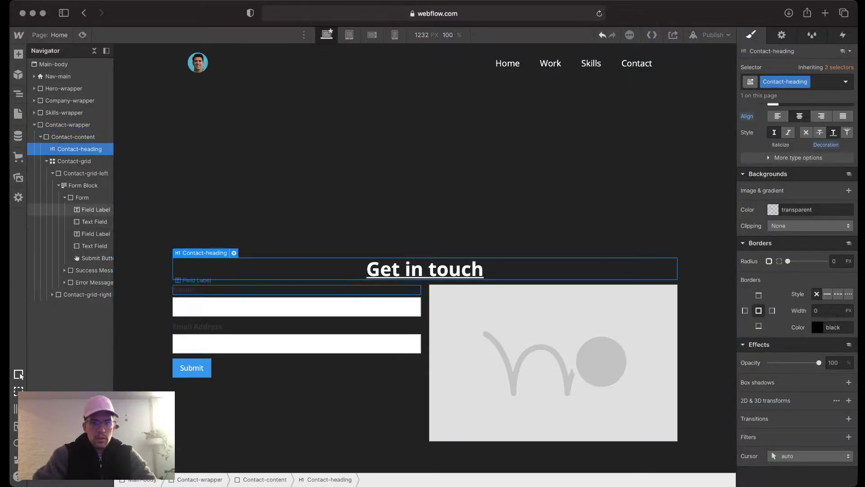
Step: Set the bottom margin of Contact-heading to 10 vh
scroll(797, 290, up, 8)
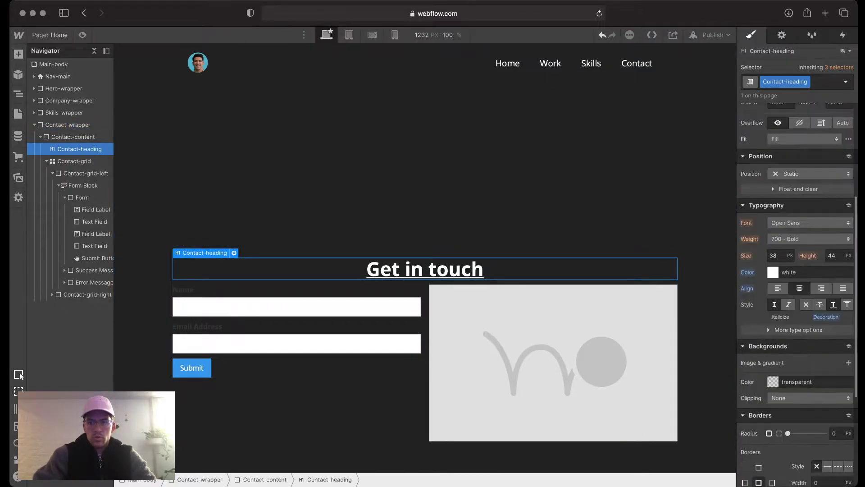
scroll(796, 225, up, 4)
click(797, 202)
text(vgh)
key(Return)
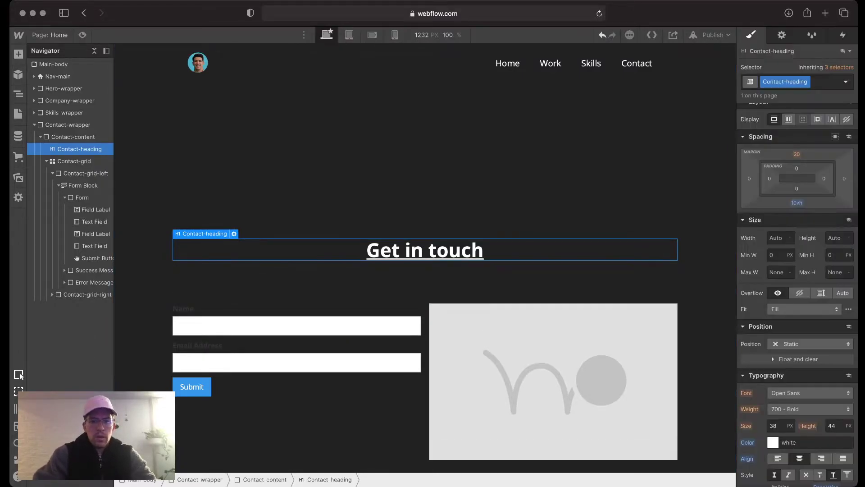
Step: Delete the Name and Email Address field labels from the contact form
click(185, 308)
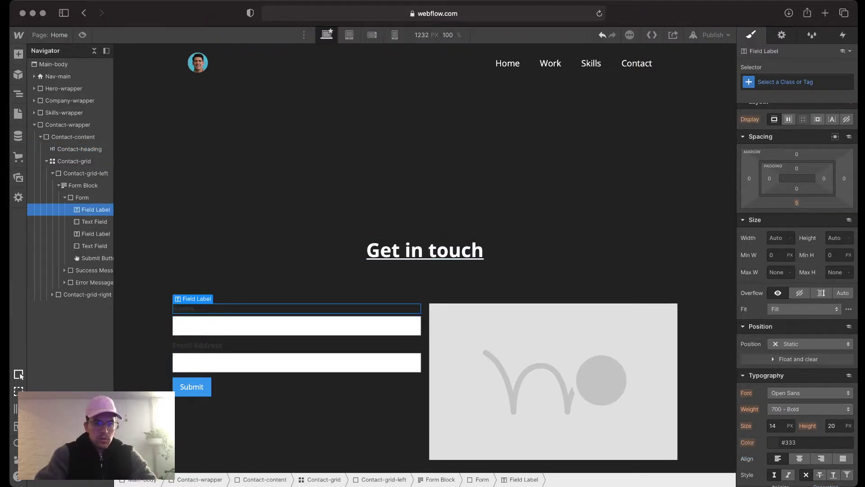
key(Delete)
click(197, 332)
key(Delete)
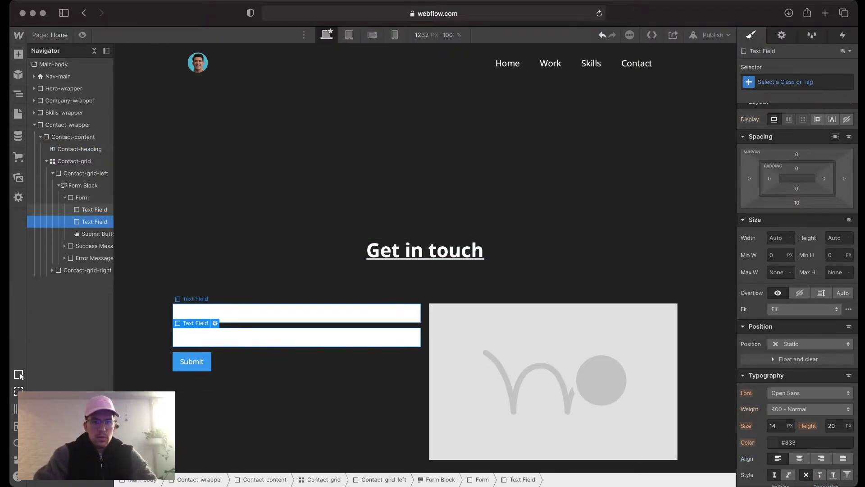
Step: Give the form's first text field the class Textfileld-name
click(197, 315)
key(super+Return)
text(Name-)
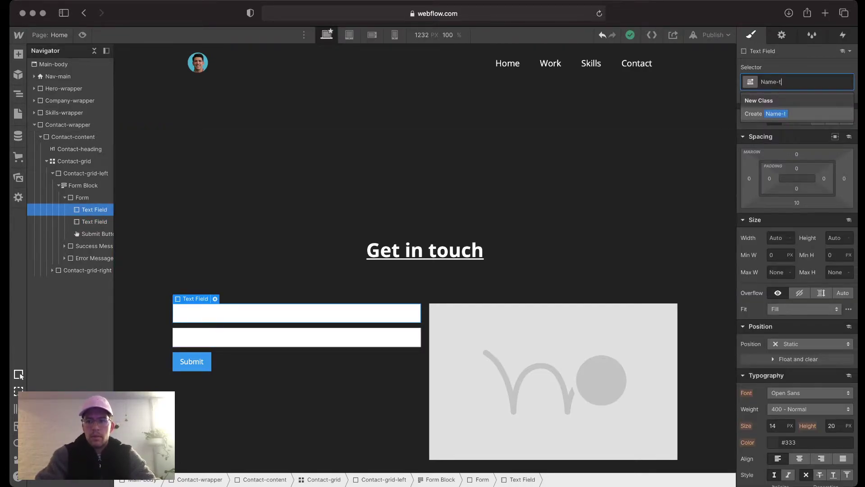
text(Textfile)
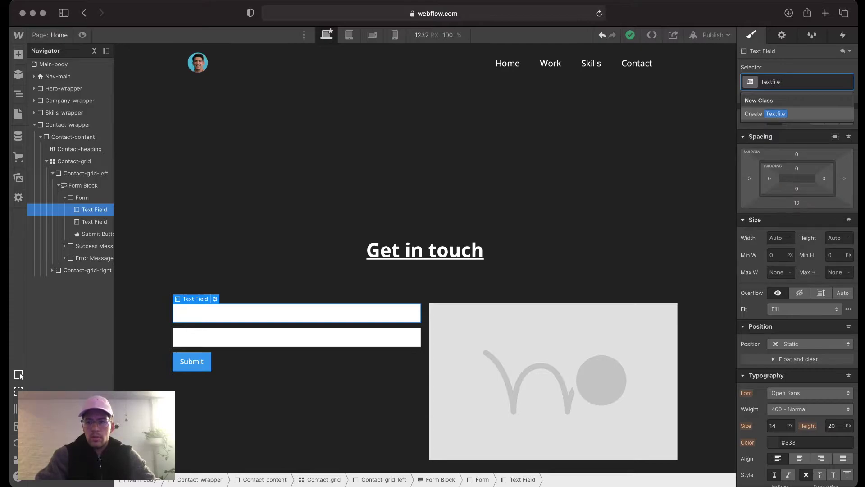
text(ld-name)
key(Return)
Step: Give the form's second text field the class Textfield-email
click(296, 337)
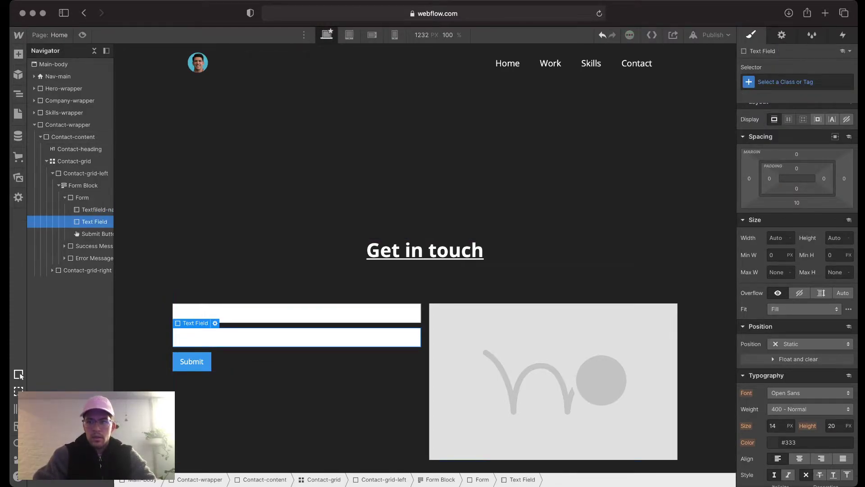
key(super+Return)
text(Textfield-email)
key(Return)
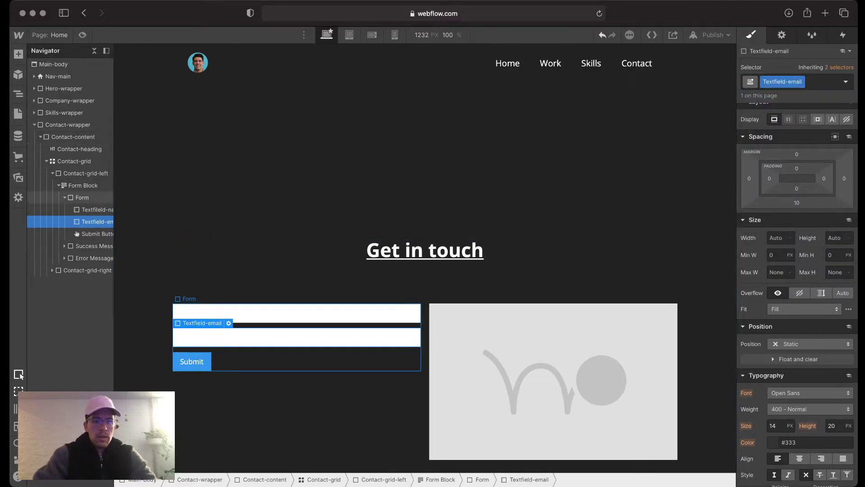
Step: Add a text area to the contact form and place it between the email field and the Submit button
click(82, 198)
key(super+e)
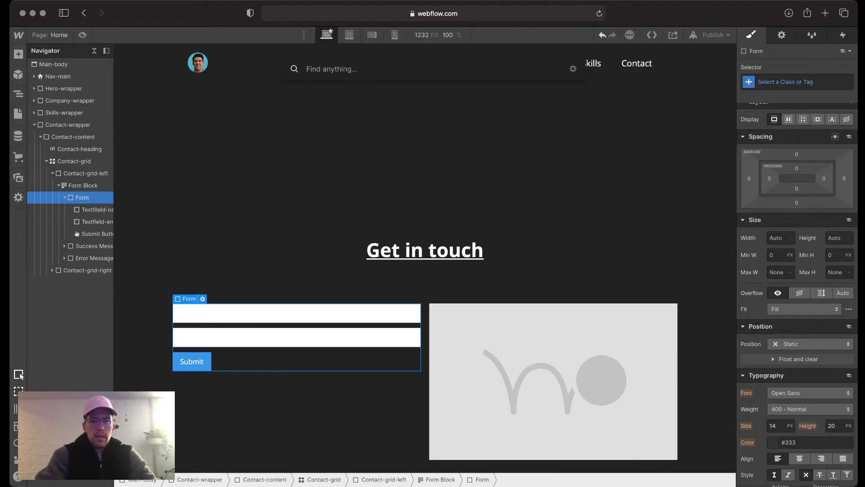
text(text)
key(Down)
key(Down)
key(Return)
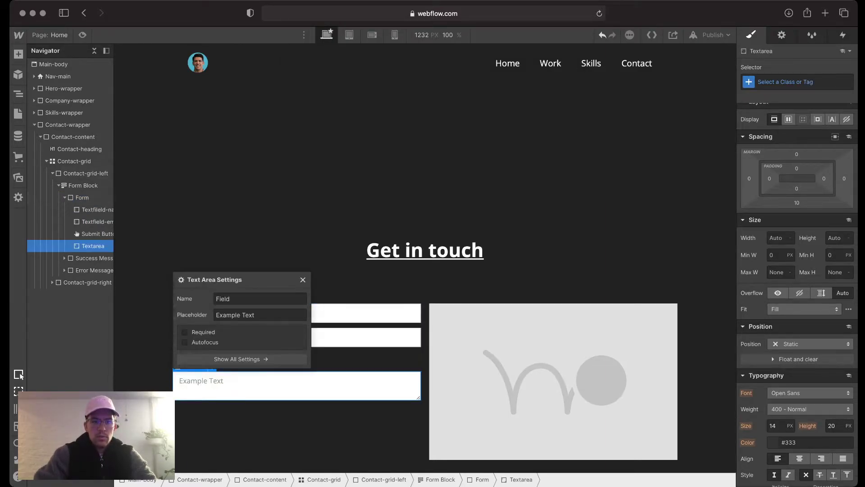
key(Escape)
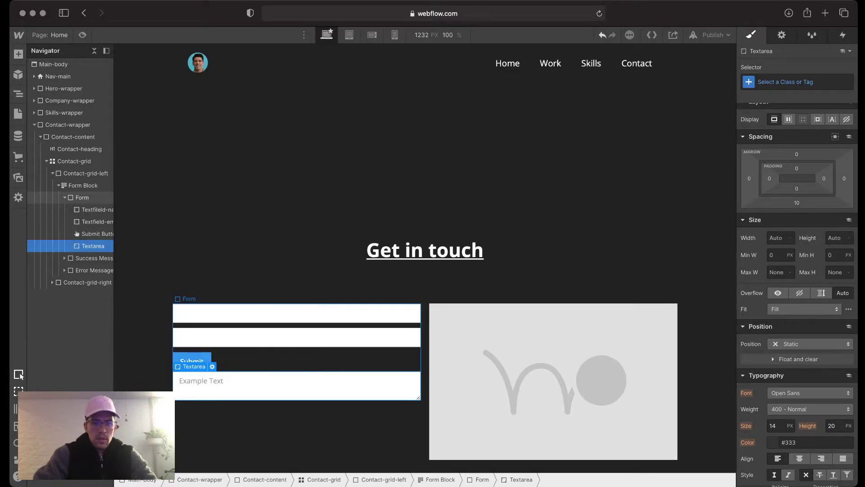
drag(93, 246, 93, 233)
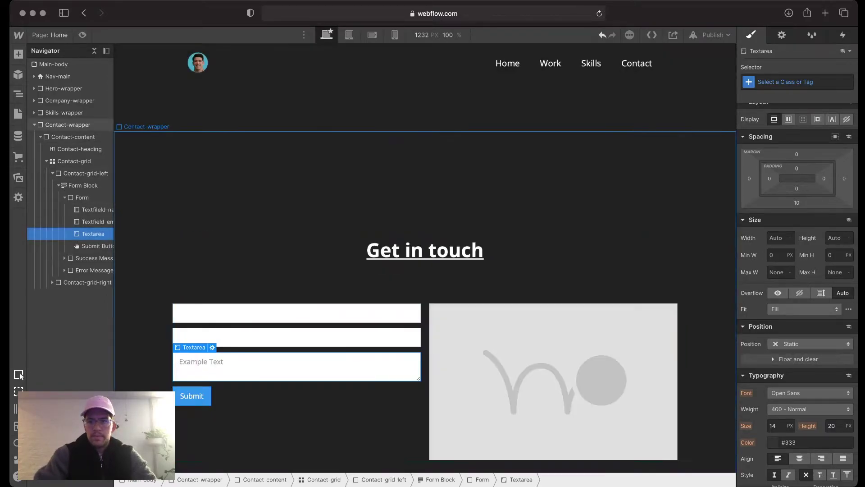
Step: Give the form's text area the class Textfield-description
key(super+Return)
text(Textfield-description)
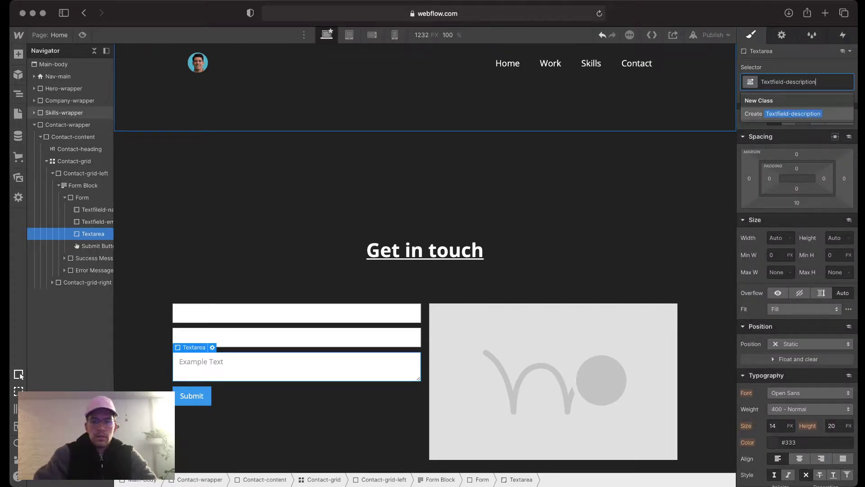
key(Return)
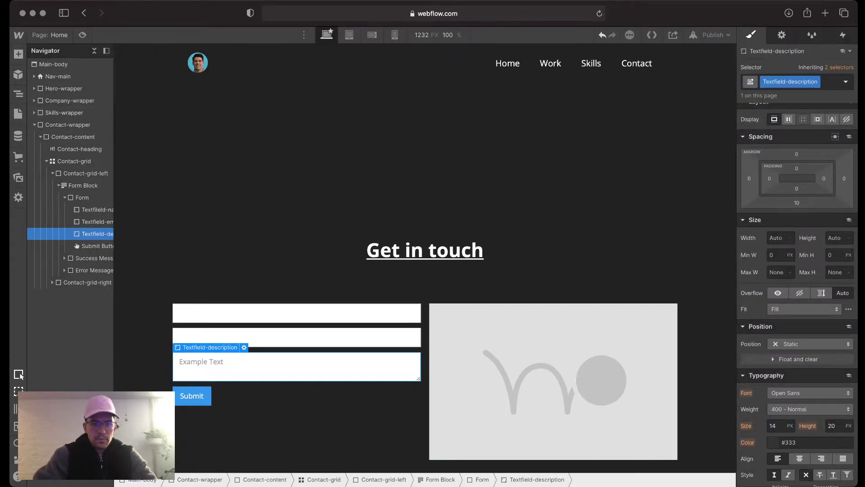
Step: Give the form's Submit button the class Contact-btn
click(192, 396)
key(super+Return)
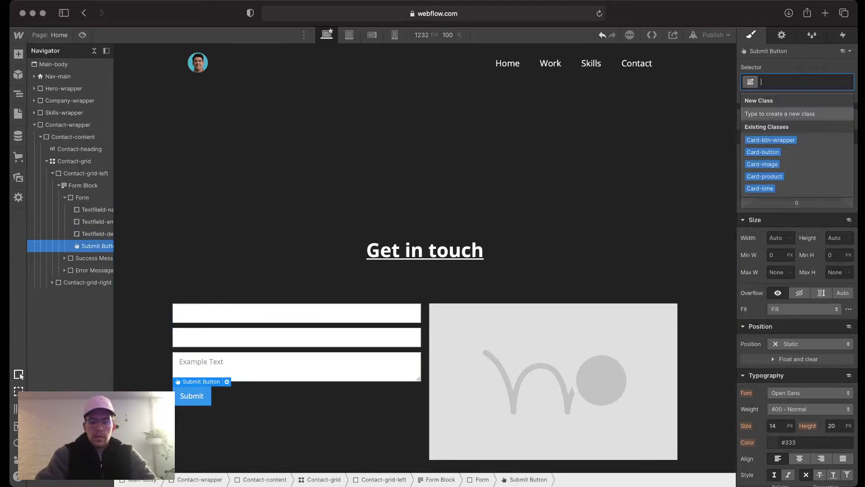
text(Contact-b)
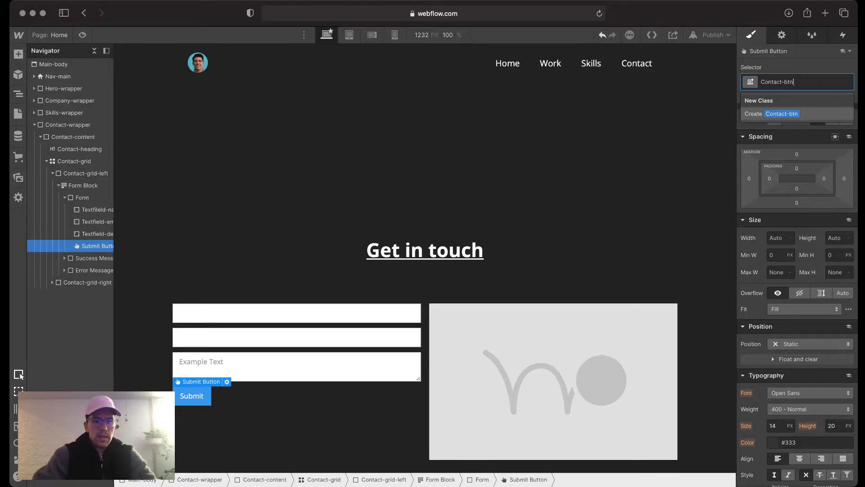
text(tn)
key(Return)
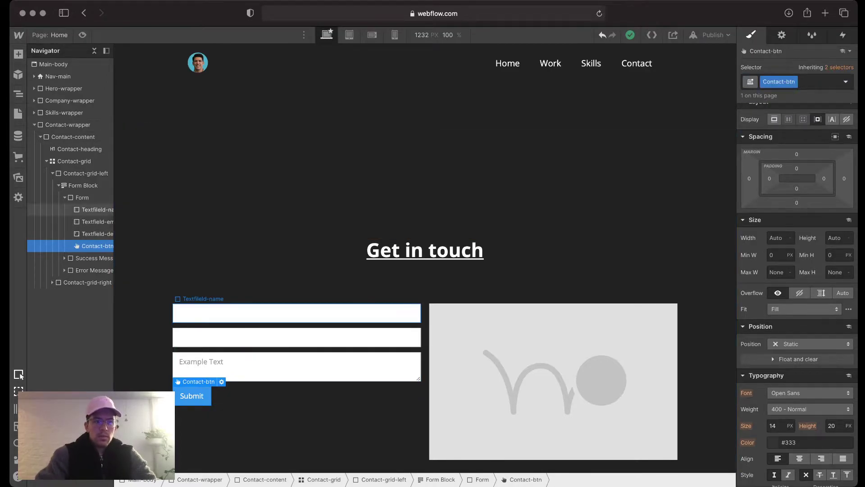
click(82, 197)
key(super+k)
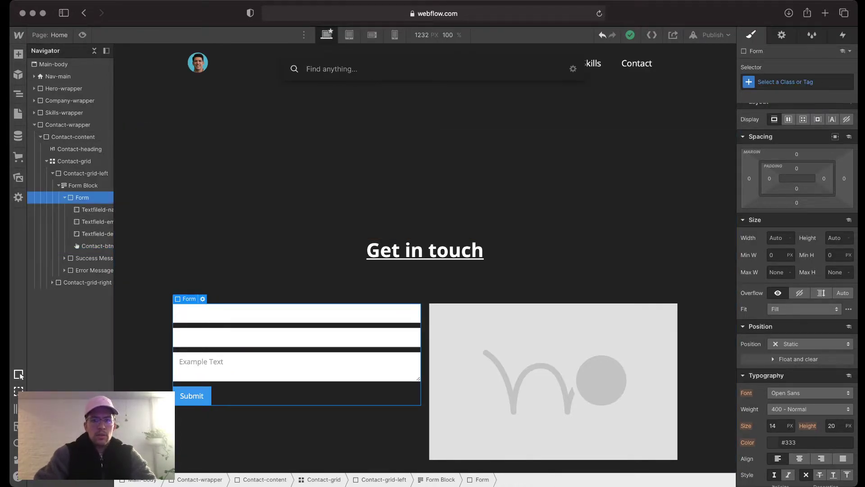
key(Escape)
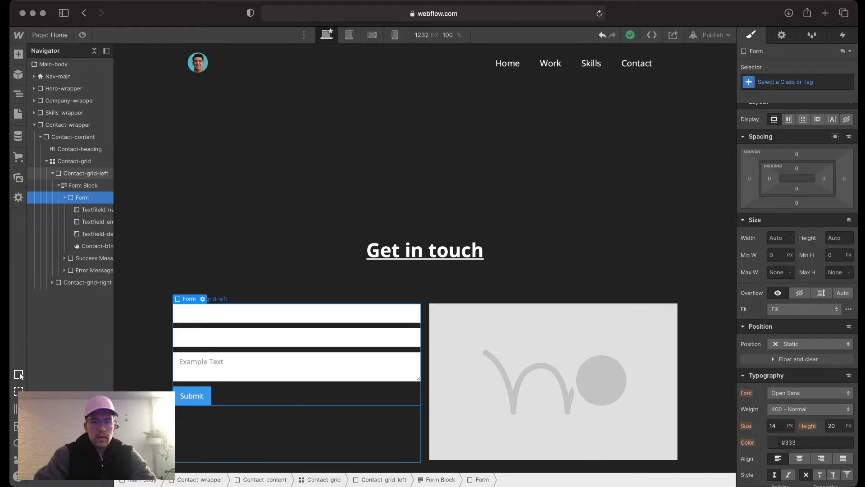
Step: Make Contact-grid-left a vertical flexbox with its children stretched across the width and justified to the center
click(86, 173)
click(788, 287)
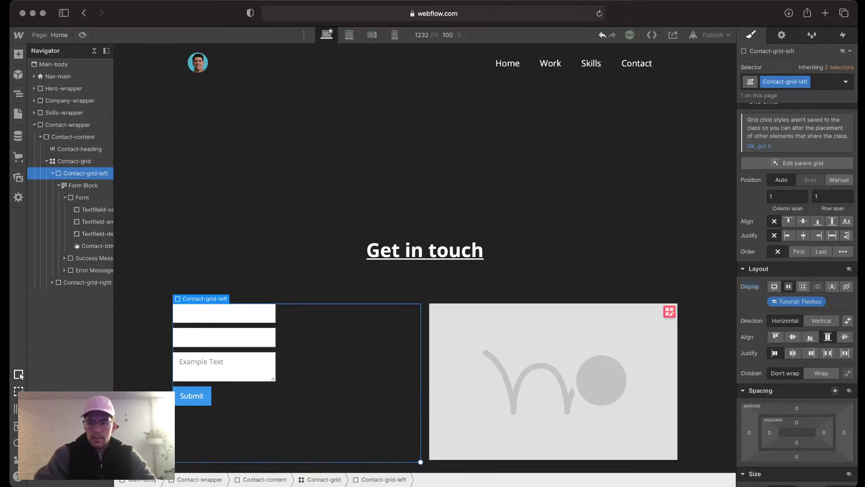
click(821, 321)
click(792, 336)
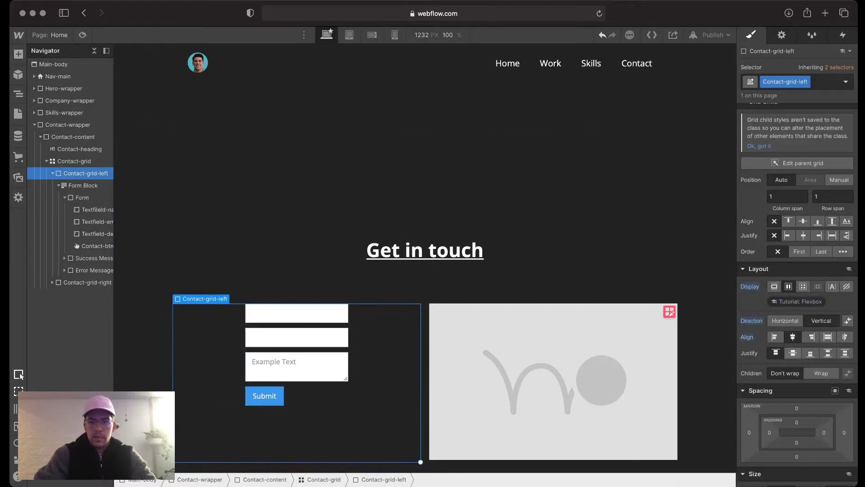
click(793, 353)
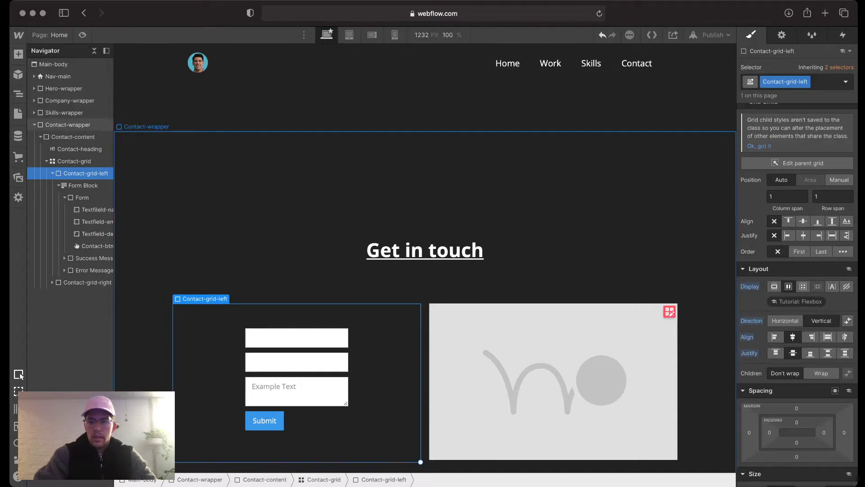
click(828, 337)
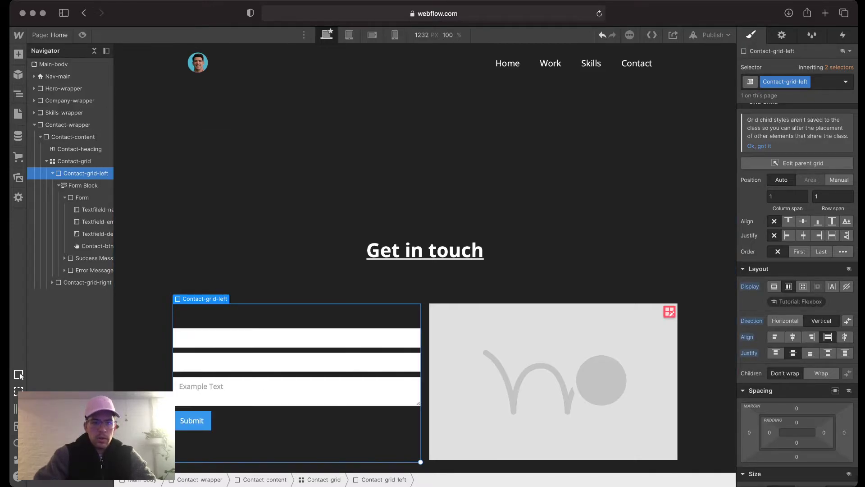
Step: Set the width of the form's name field to 80%
click(82, 198)
click(97, 209)
click(779, 238)
text(80%)
key(Return)
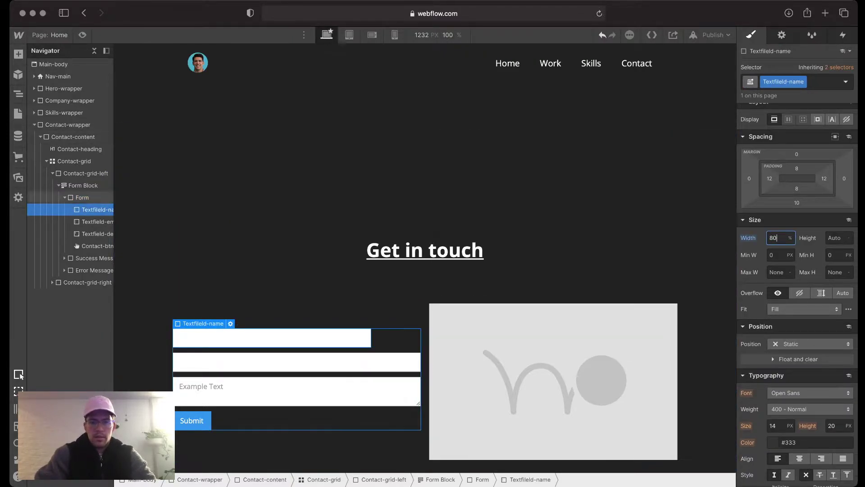
Step: Set the width of the email field and the description text area to 80% each
click(360, 361)
click(778, 238)
text(80)
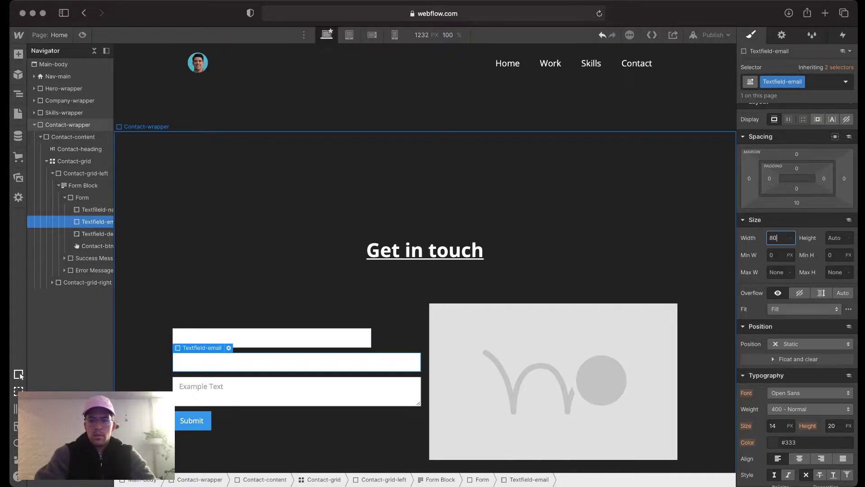
text(%)
key(Return)
click(296, 391)
click(779, 238)
text(80%)
key(Return)
Step: Round the corners of the name and email fields with a border radius of 50 px
click(311, 338)
scroll(798, 293, down, 10)
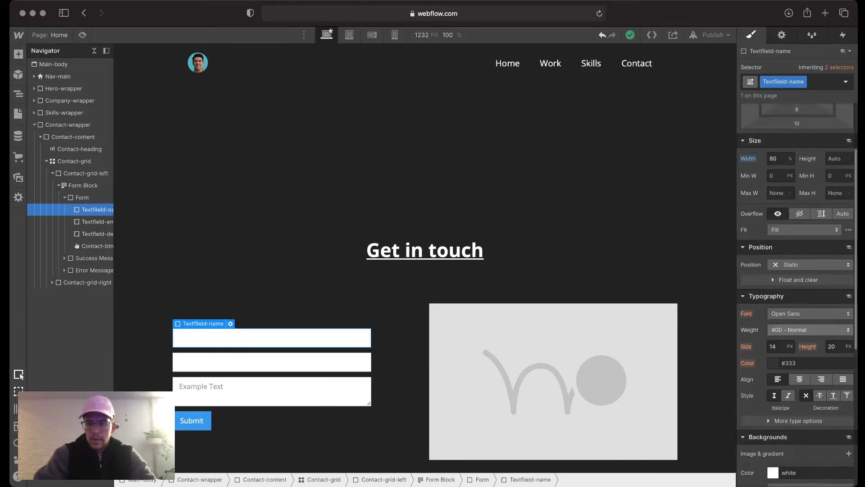
text(50)
key(Return)
click(316, 362)
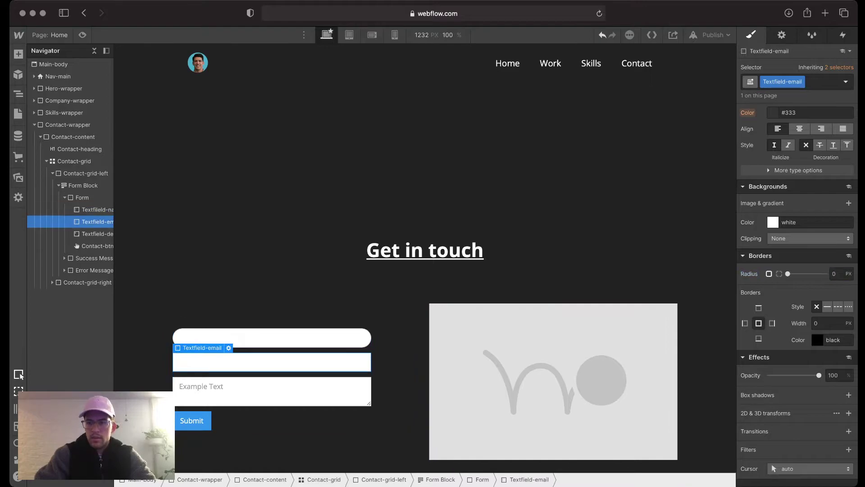
text(50)
key(Return)
Step: Round the corners of the description text area with a border radius of 30 px
click(333, 390)
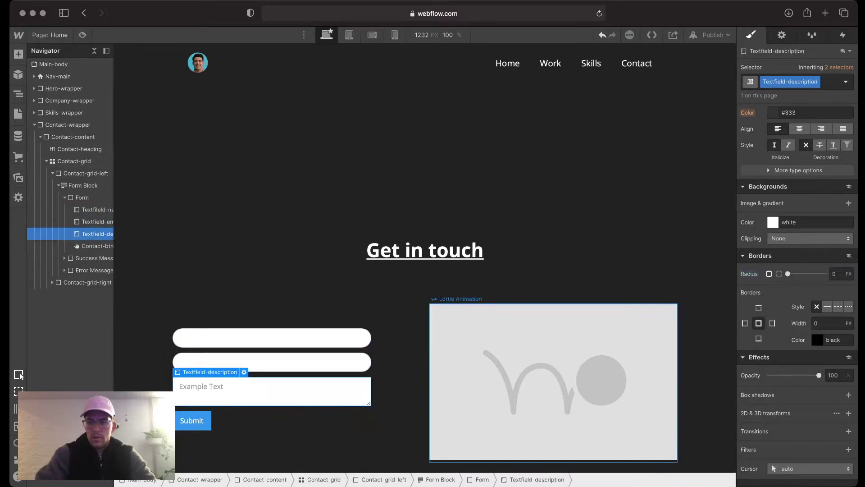
click(836, 273)
text(30)
key(Return)
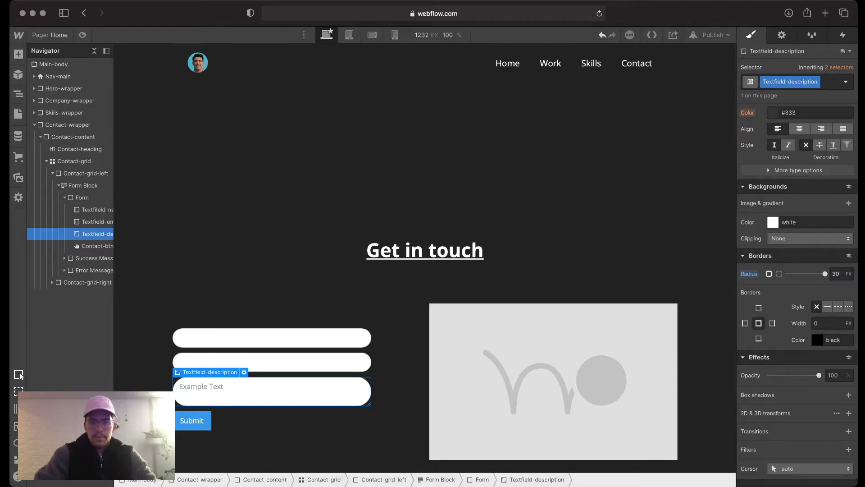
Step: Increase the description text area's inner padding to 38 px at the top and 20 px at the bottom
scroll(797, 203, up, 15)
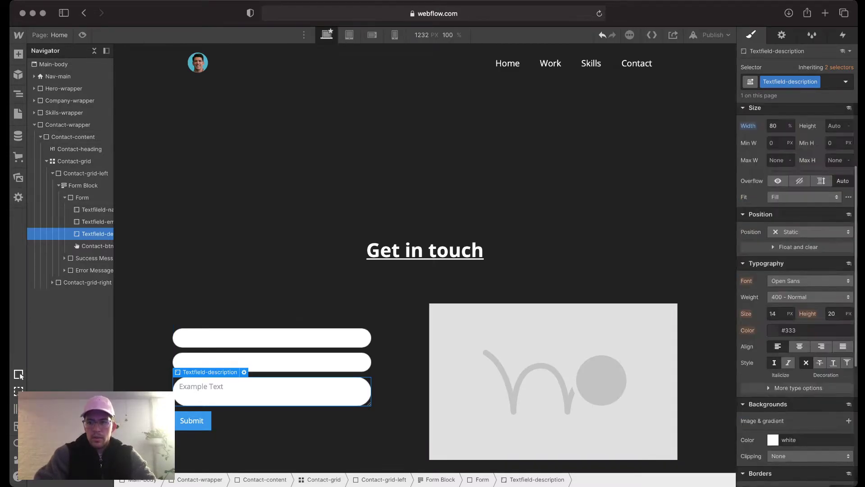
drag(797, 177, 797, 165)
drag(796, 196, 797, 174)
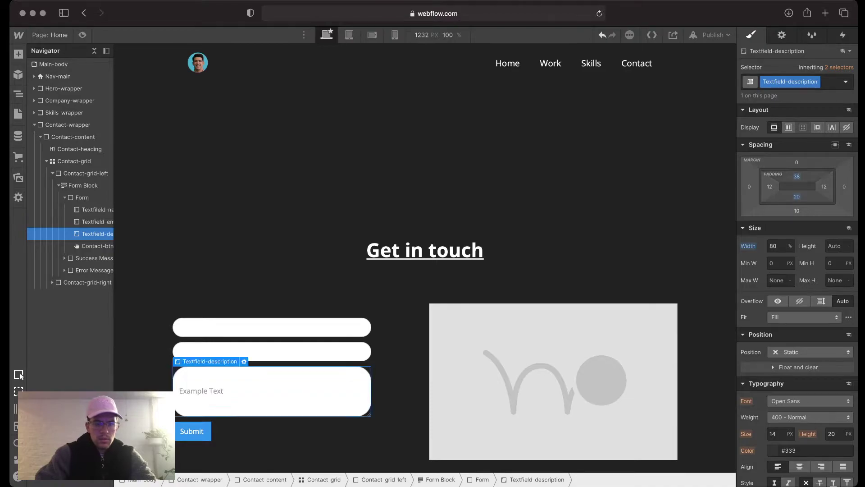
Step: Try left and right margins of about 25 px on the Submit button and undo them
click(178, 415)
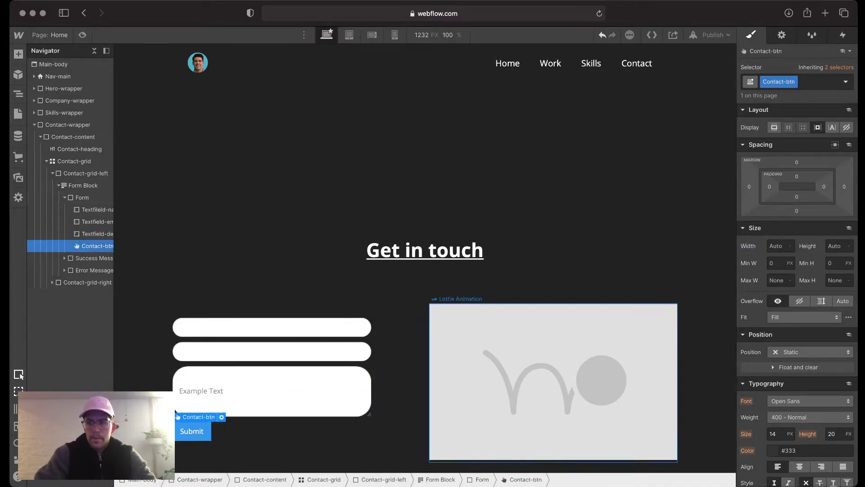
drag(843, 187, 844, 195)
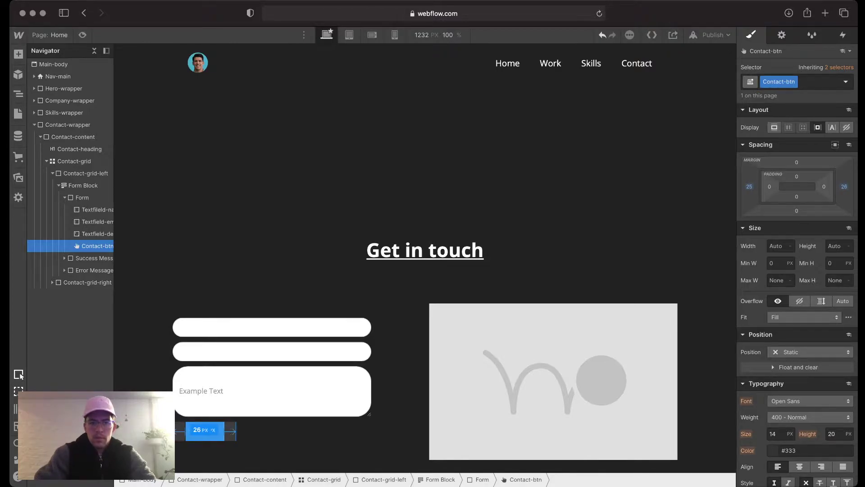
key(ctrl+z)
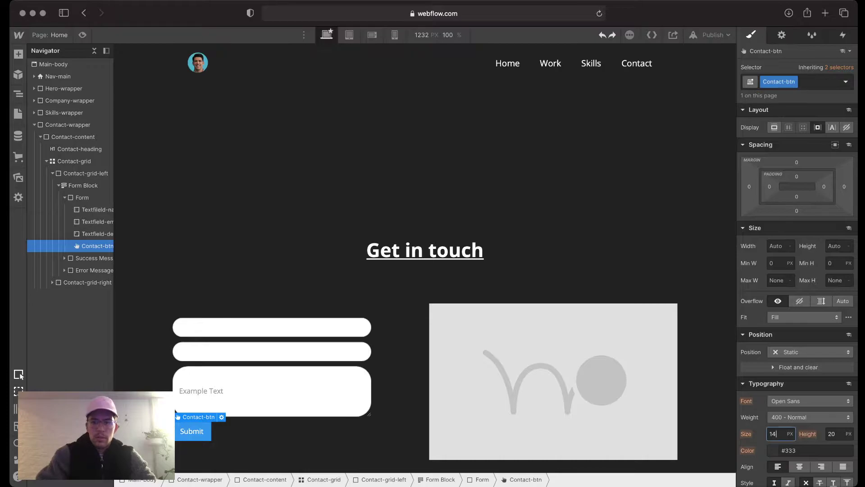
Step: Set the Submit button's font size to 15 px
key(Return)
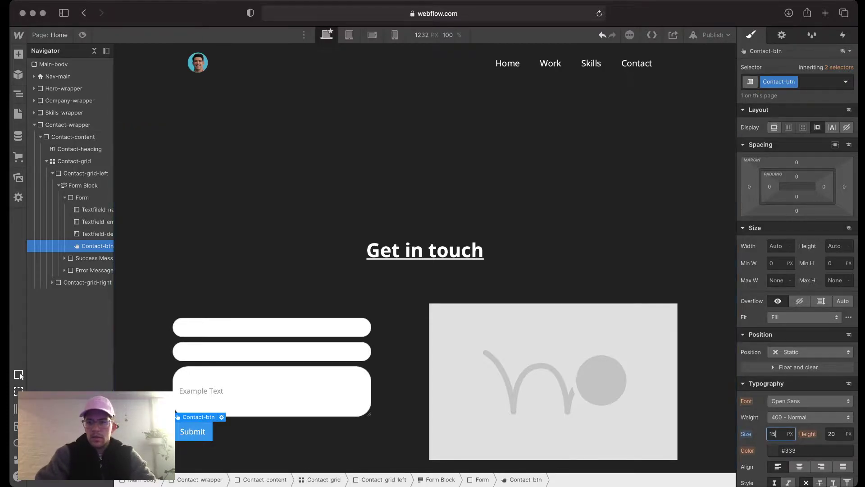
drag(750, 187, 750, 178)
key(super+z)
Step: Set the Submit button's left and right padding to 30 px each
drag(177, 431, 215, 431)
click(769, 186)
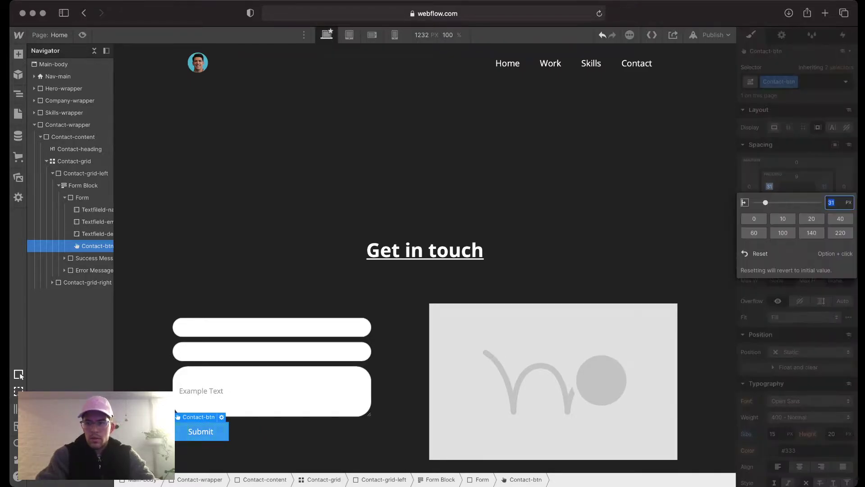
key(Tab)
key(Return)
click(849, 202)
click(842, 203)
click(830, 202)
text(30)
key(Return)
click(824, 187)
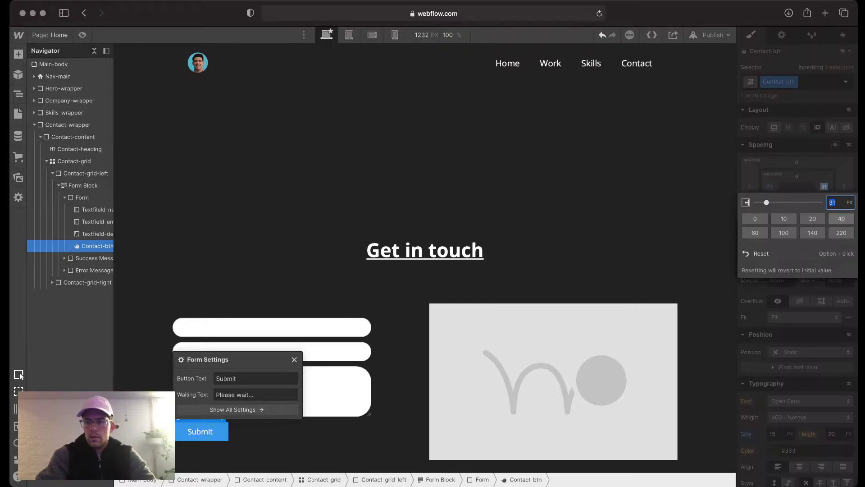
key(Return)
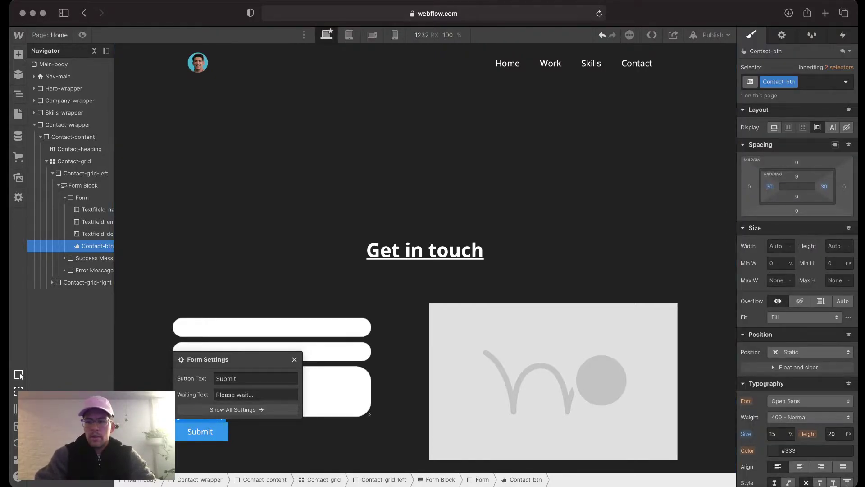
Step: Set the Submit button's top and bottom padding to 10 px each and close its form settings
click(796, 176)
text(10)
key(Return)
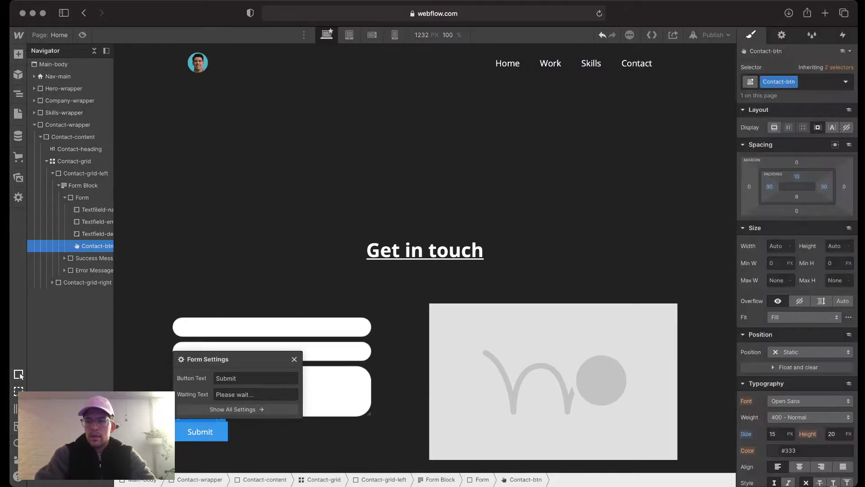
click(796, 196)
text(10)
key(Return)
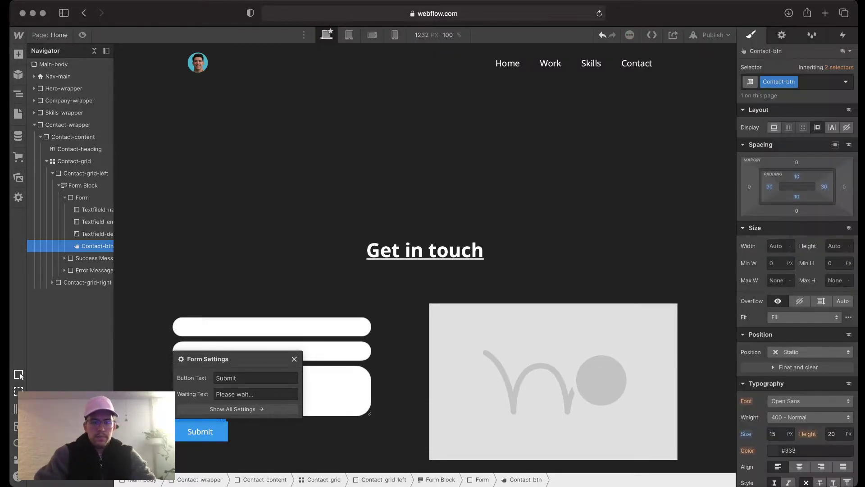
click(294, 360)
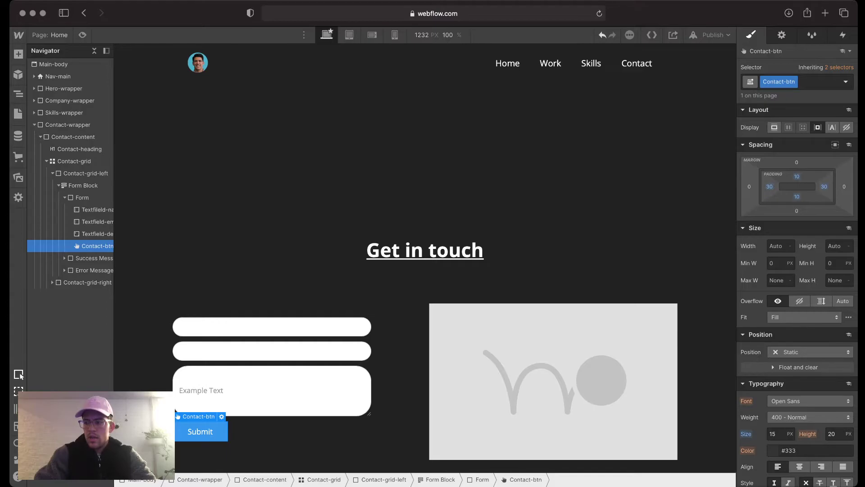
Step: Round the Submit button's corners to 20 px and set its font weight to 700 - Bold
scroll(797, 293, down, 5)
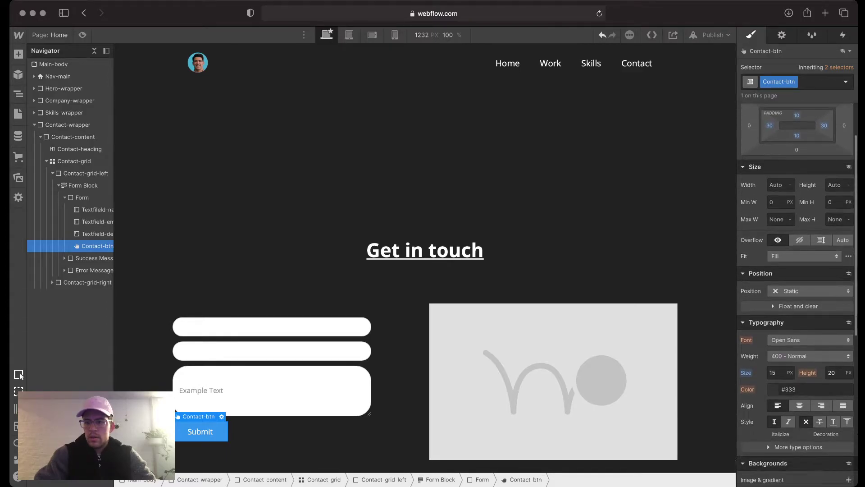
scroll(797, 292, up, 2)
scroll(797, 293, down, 6)
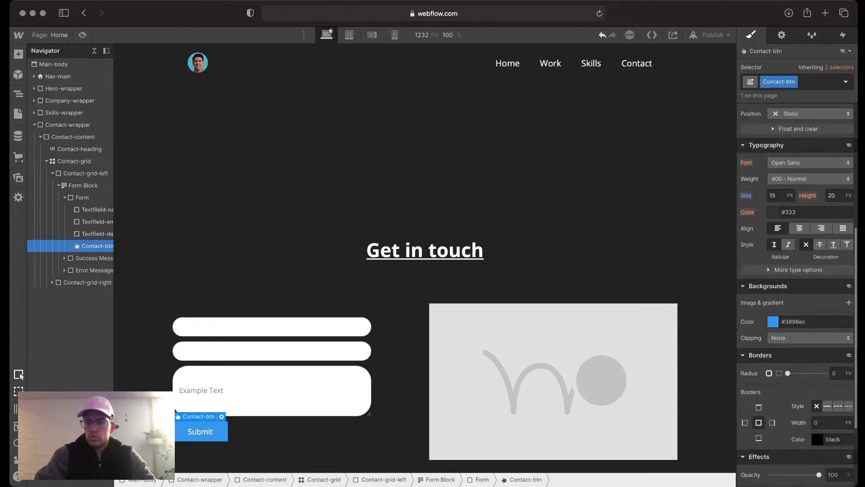
click(836, 373)
text(20)
key(Return)
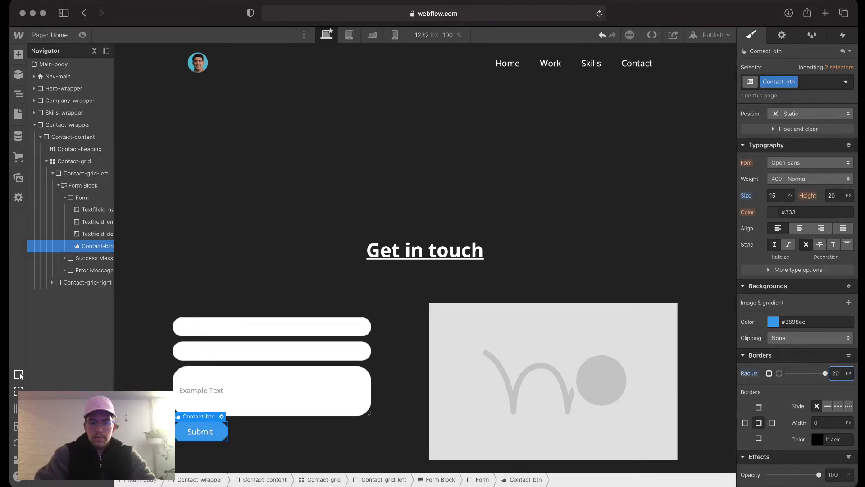
click(810, 179)
click(787, 215)
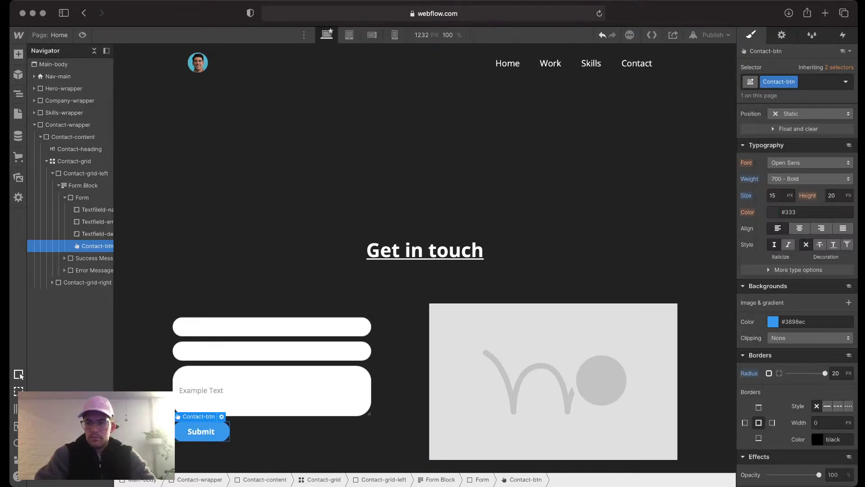
Step: Examine the background colours of the Skills section's Get In Touch button and the hero's View Work button as candidates for the Submit button
click(773, 322)
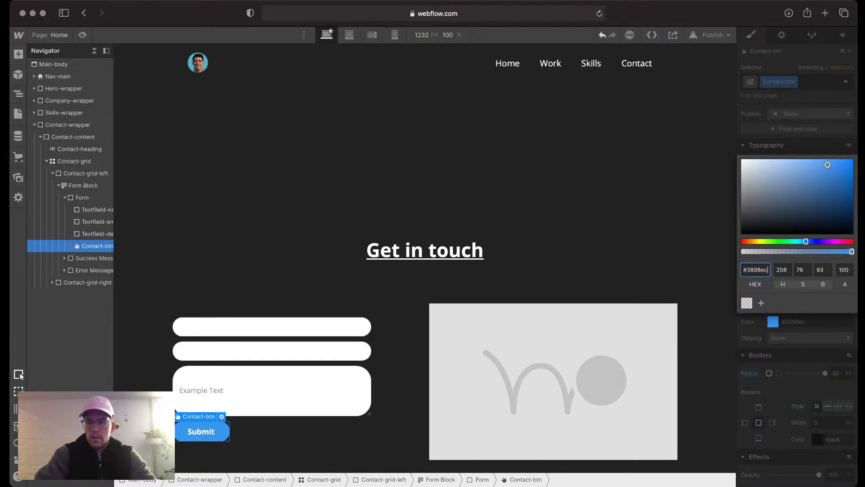
scroll(425, 258, up, 13)
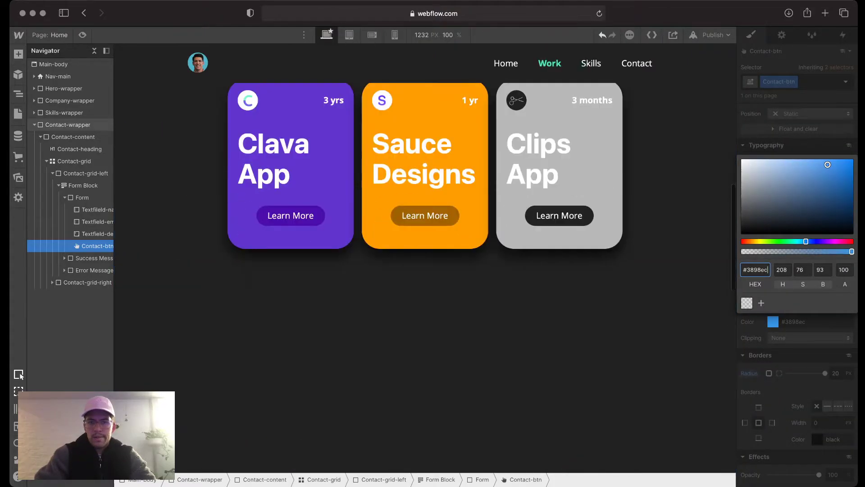
scroll(425, 258, down, 4)
scroll(216, 181, down, 6)
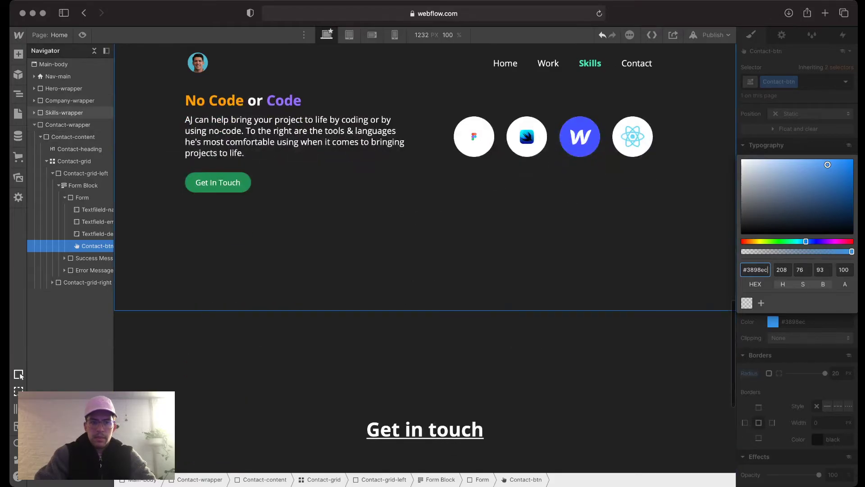
click(219, 182)
double_click(794, 322)
scroll(297, 270, up, 20)
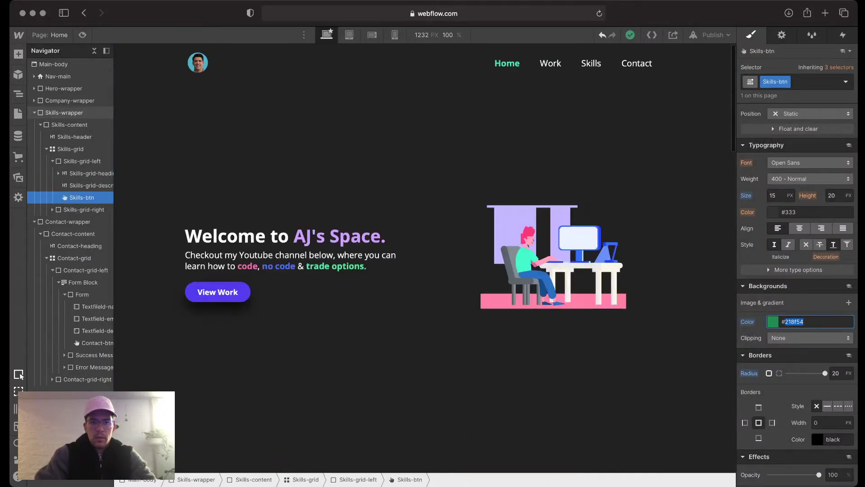
click(217, 291)
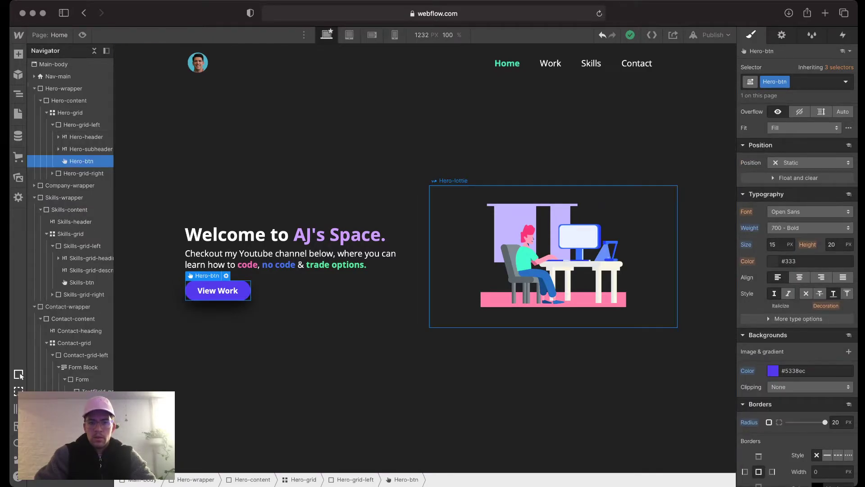
scroll(451, 270, down, 5)
scroll(451, 271, up, 5)
Step: Set the text colour of the highlighted lilac span in the hero heading to white
click(339, 173)
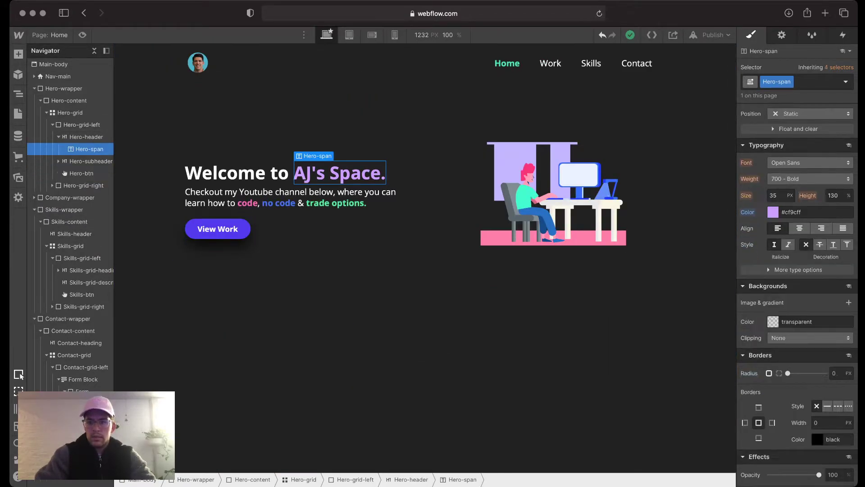
triple_click(793, 212)
key(BackSpace)
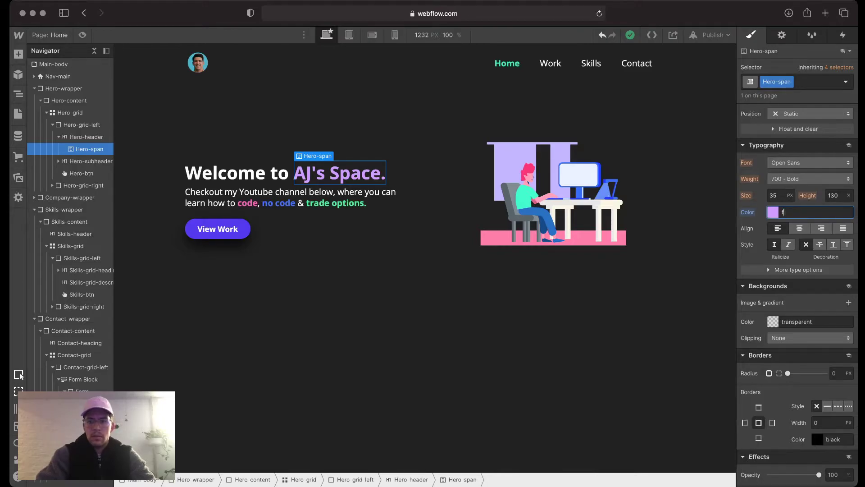
text(white)
click(450, 316)
Step: Add an outside box shadow to the Get In Touch button with a 180° angle, 15 px distance and 30 px blur
scroll(450, 316, down, 12)
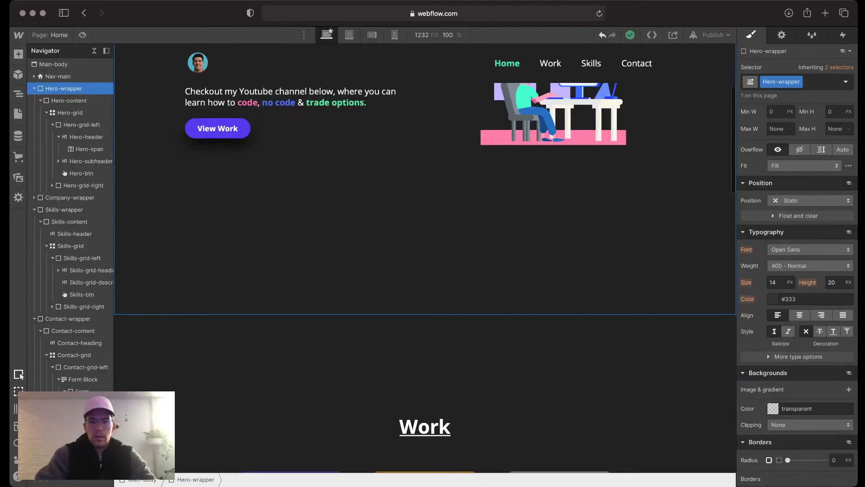
scroll(424, 252, down, 6)
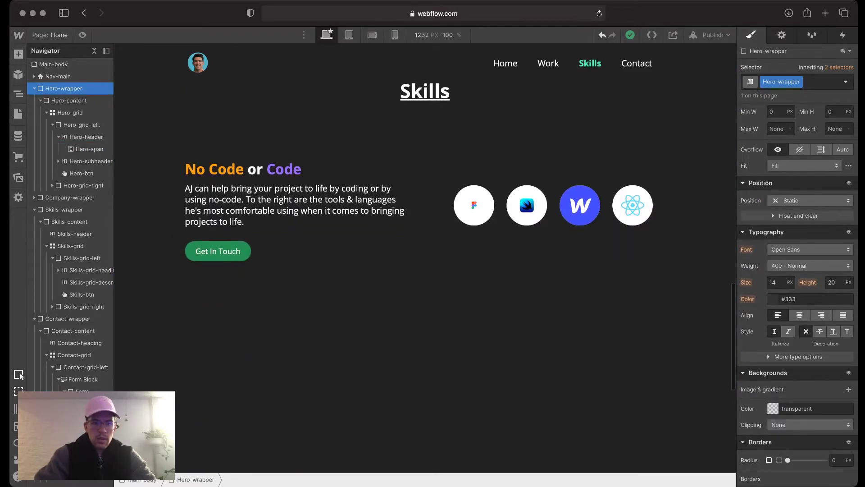
click(218, 251)
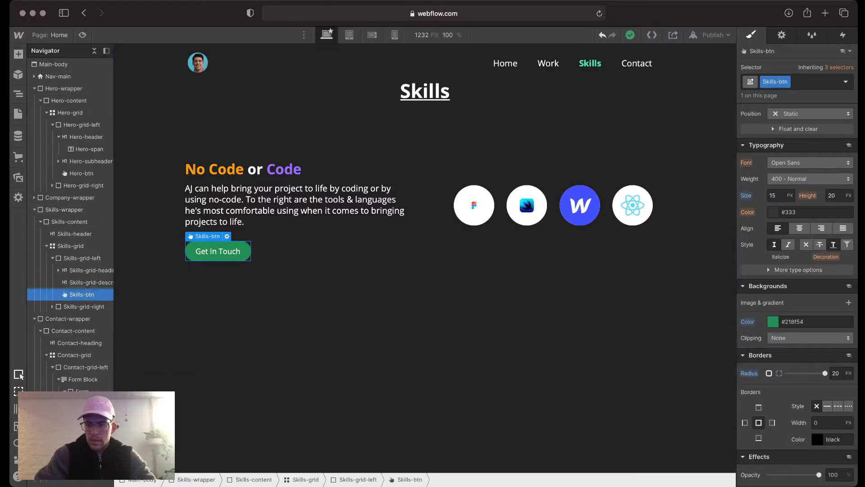
scroll(796, 288, down, 3)
scroll(797, 288, down, 1)
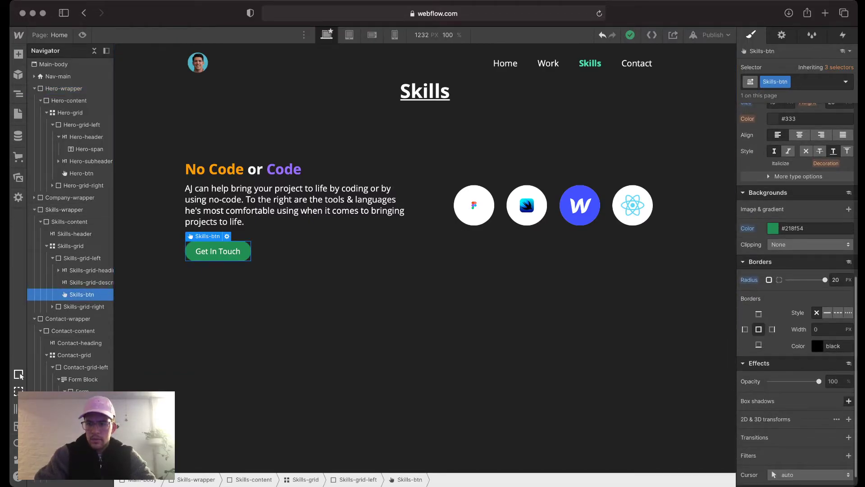
click(848, 400)
click(830, 327)
text(180)
key(Tab)
text(15)
key(Tab)
text(30)
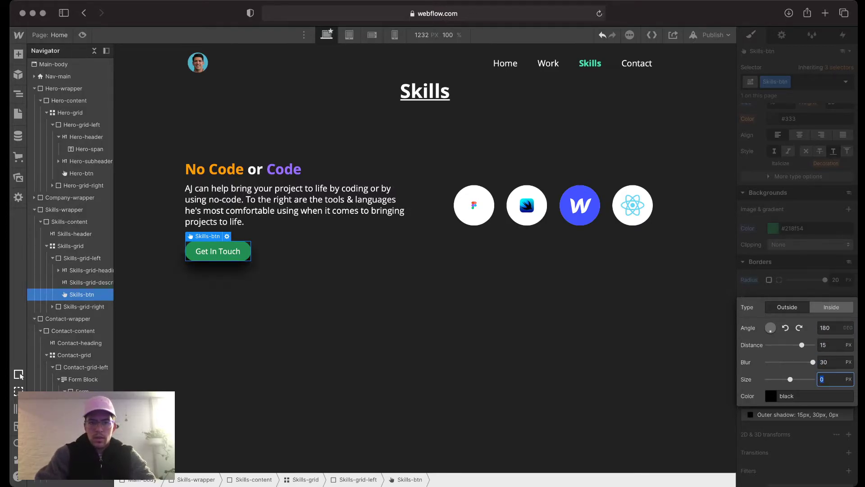
click(532, 310)
Step: Copy the orange text colour #ff9d00 from the "No Code" span in the Skills section
scroll(531, 311, down, 7)
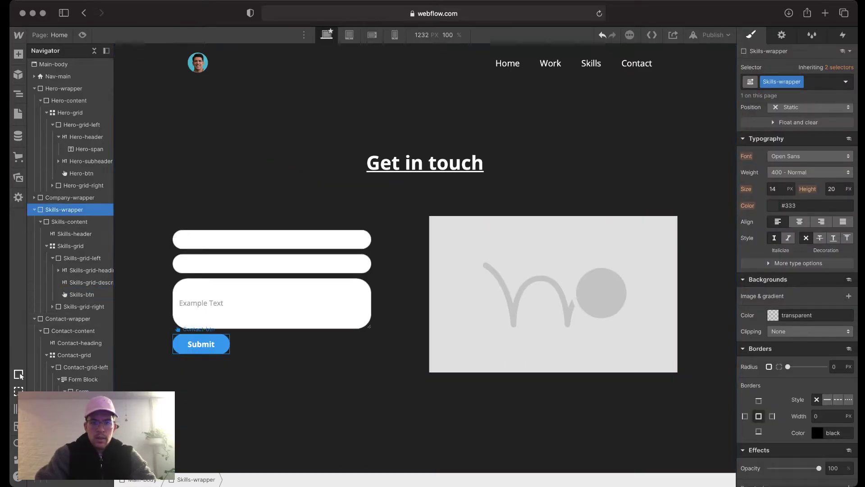
click(201, 343)
scroll(796, 271, down, 3)
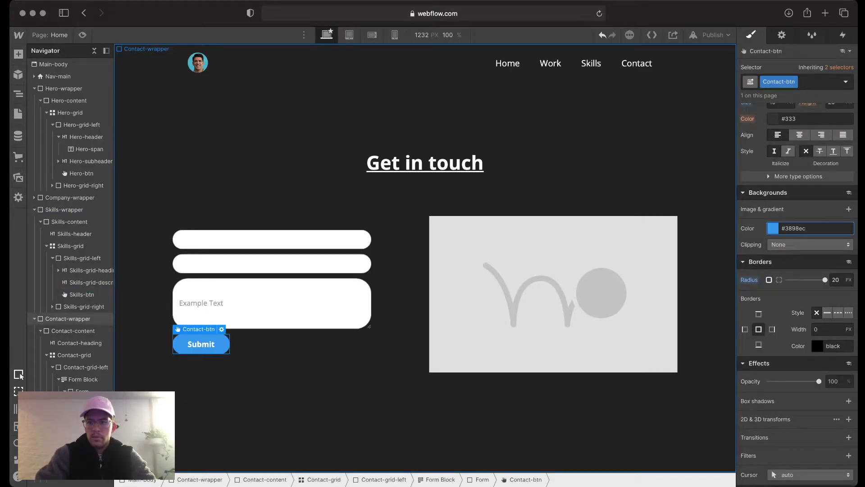
click(773, 229)
scroll(425, 257, up, 10)
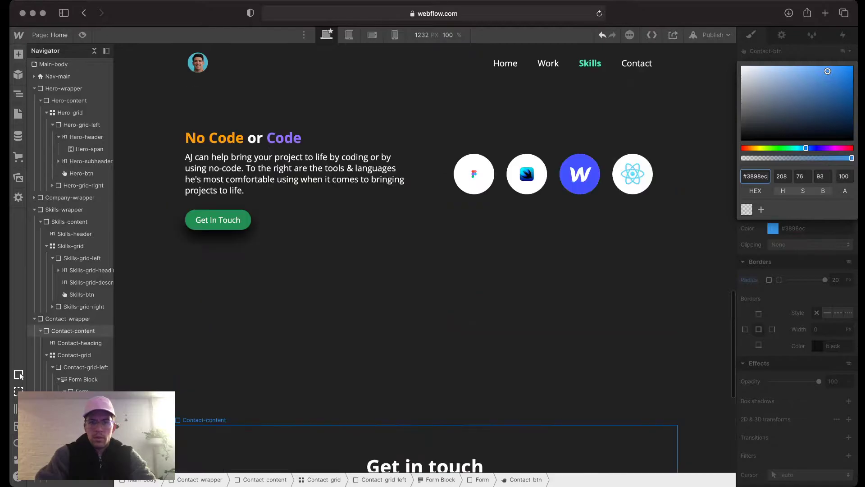
scroll(424, 257, down, 2)
click(214, 373)
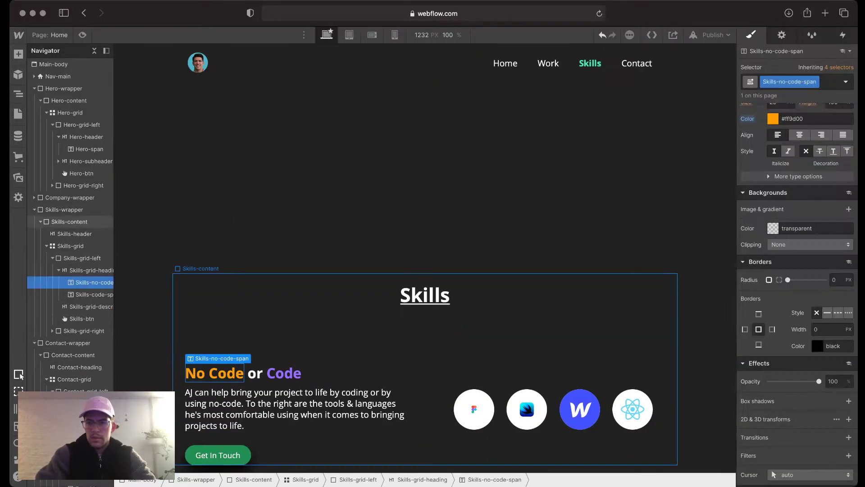
click(811, 119)
key(Return)
key(super+c)
scroll(424, 257, down, 10)
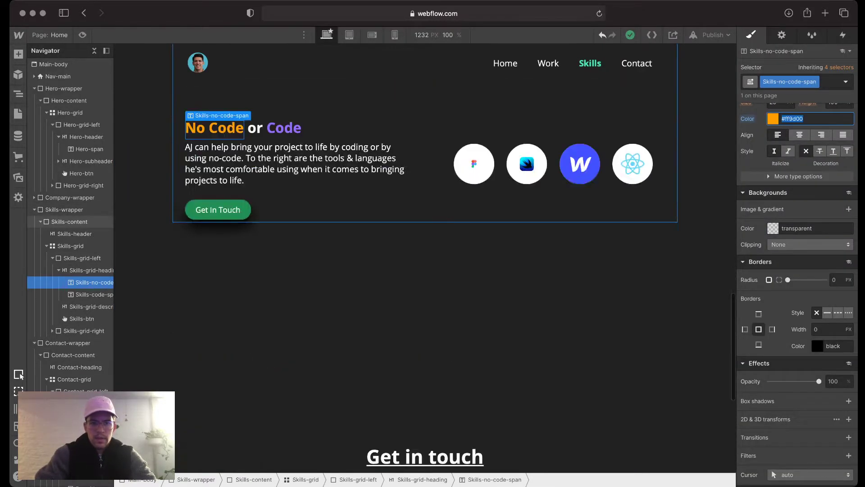
Step: Set the Submit button's background colour to the copied orange #ff9d00
click(212, 362)
click(201, 344)
triple_click(794, 228)
key(super+v)
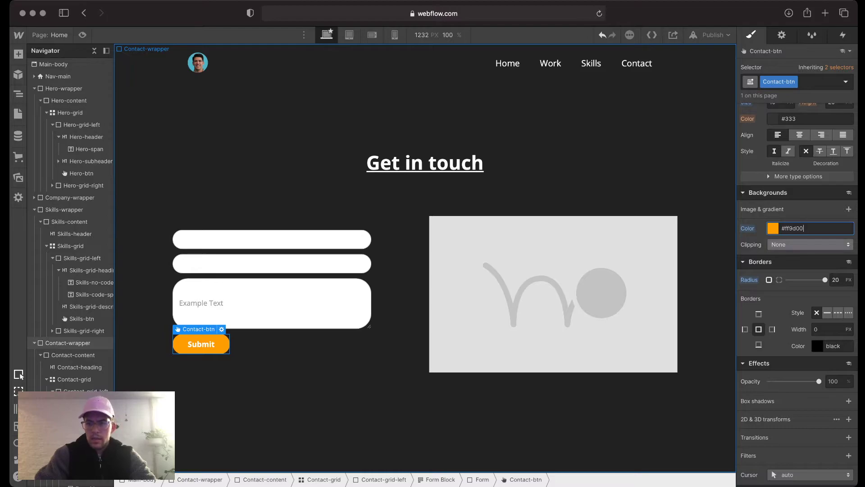
Step: Add an outside box shadow to the Submit button with a 180° angle, 15 px distance and 30 px blur
click(848, 401)
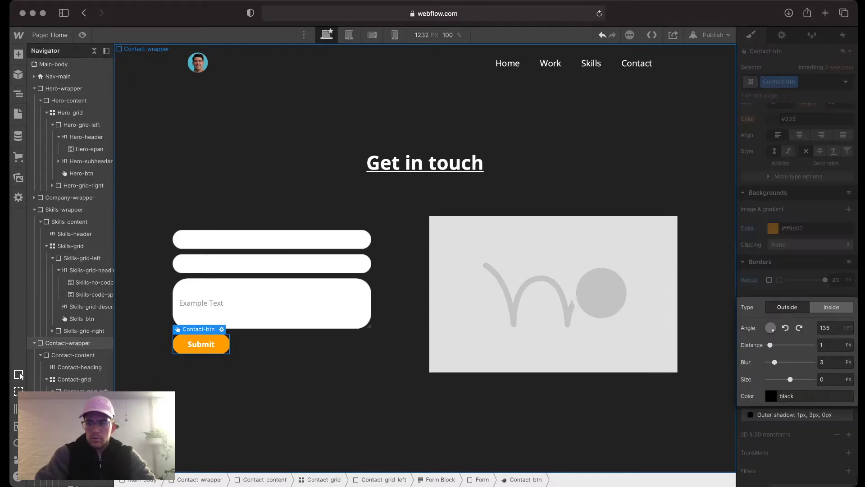
click(831, 328)
text(180)
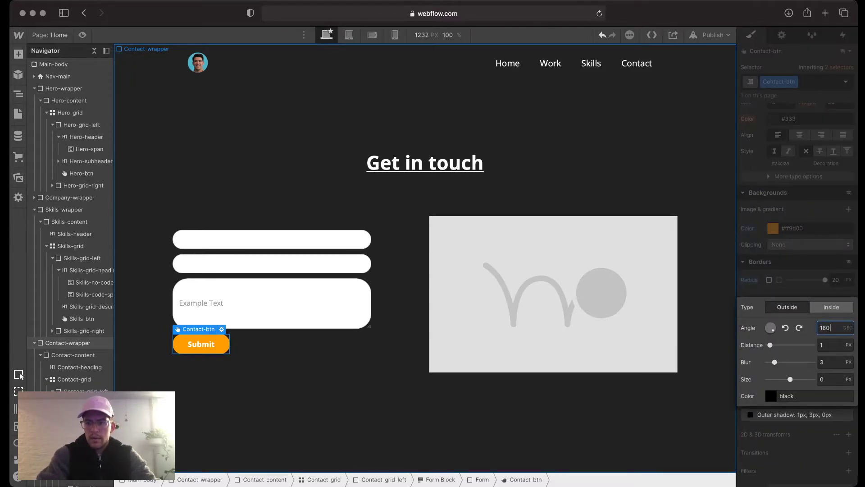
key(Tab)
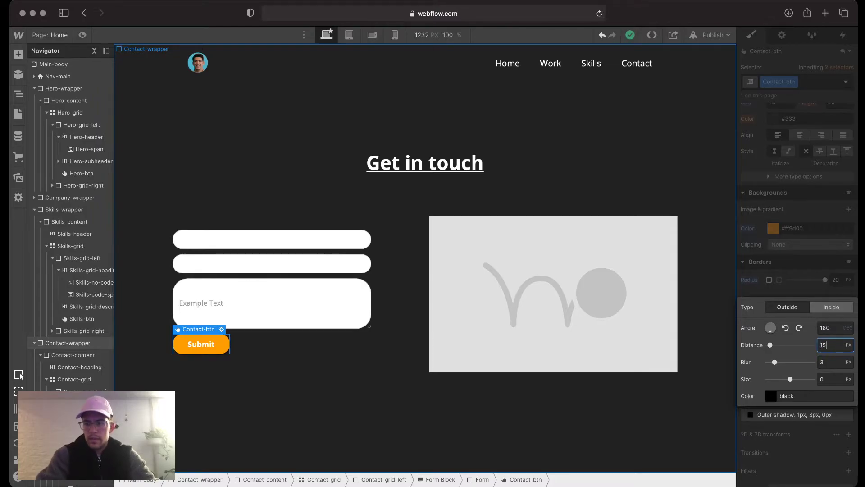
key(Tab)
key(Tab)
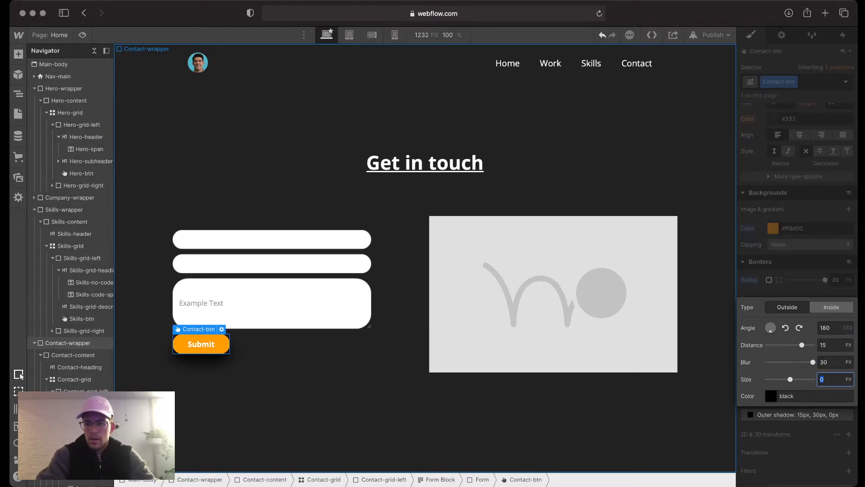
click(297, 411)
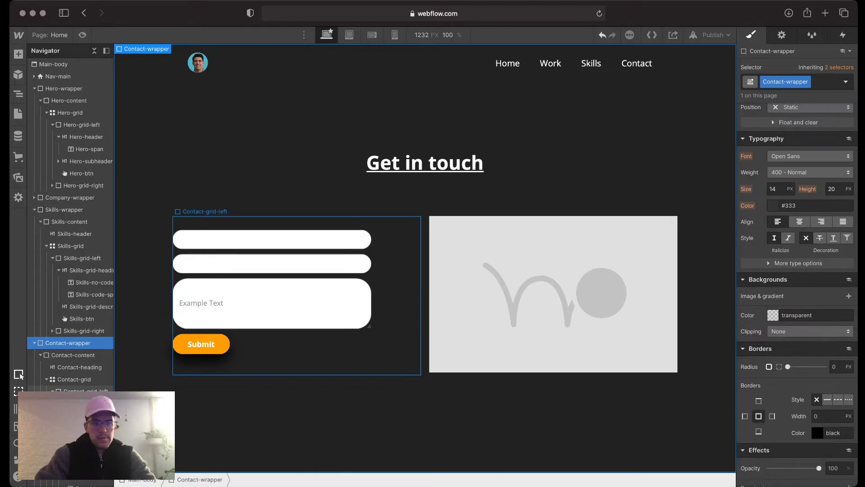
Step: Name the first form field "First & Last Name..." and make it required with the Plain text type
click(272, 239)
click(230, 225)
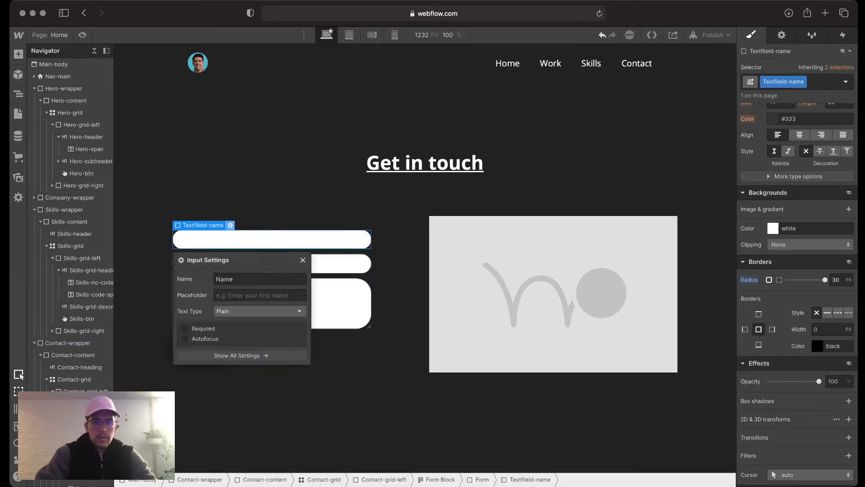
click(260, 279)
text(En)
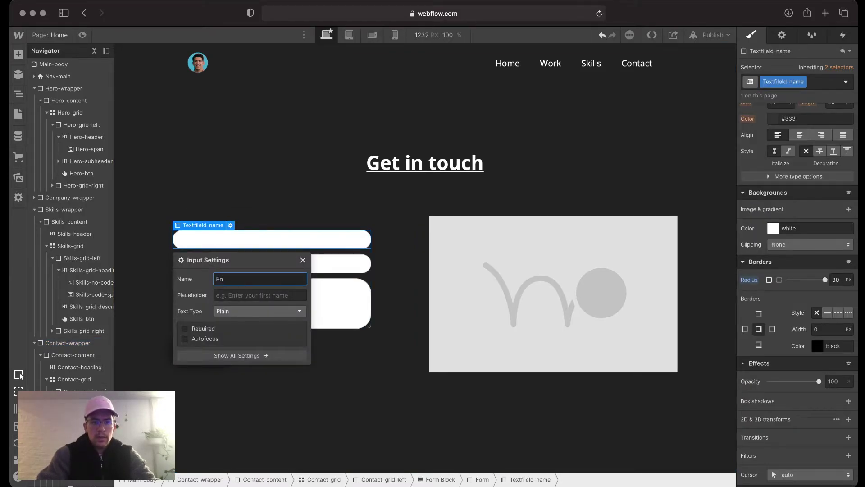
text(ter First)
key(super+a)
text(First & Last Name...)
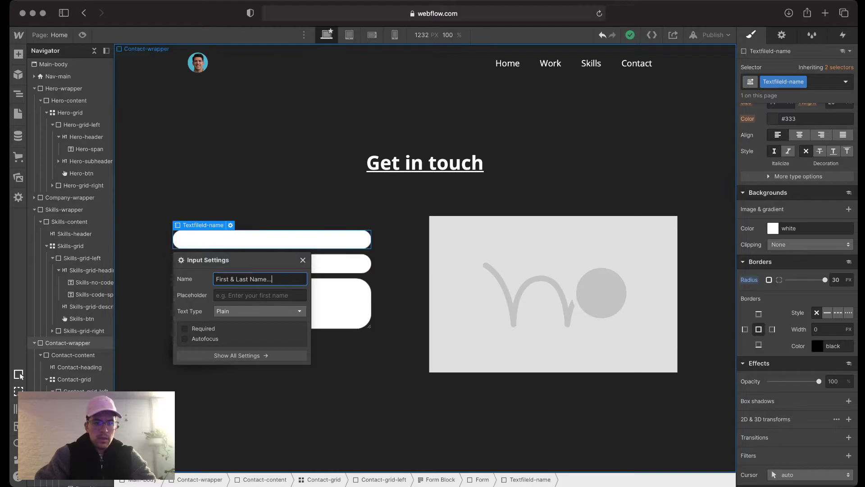
click(185, 328)
click(260, 311)
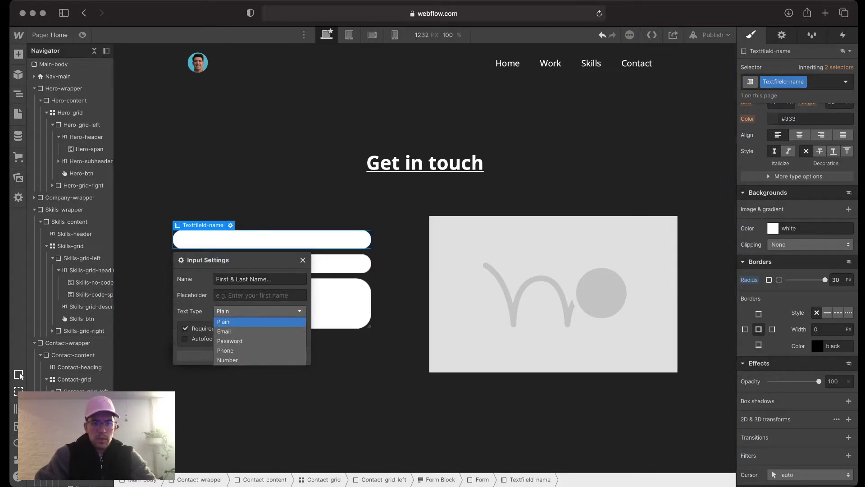
click(260, 322)
Step: Set the first field's name to "Name" and its placeholder to "First & Last name...", and close its input settings
click(260, 295)
click(260, 279)
key(super+a)
text(Name)
key(Tab)
text(First & Last name...)
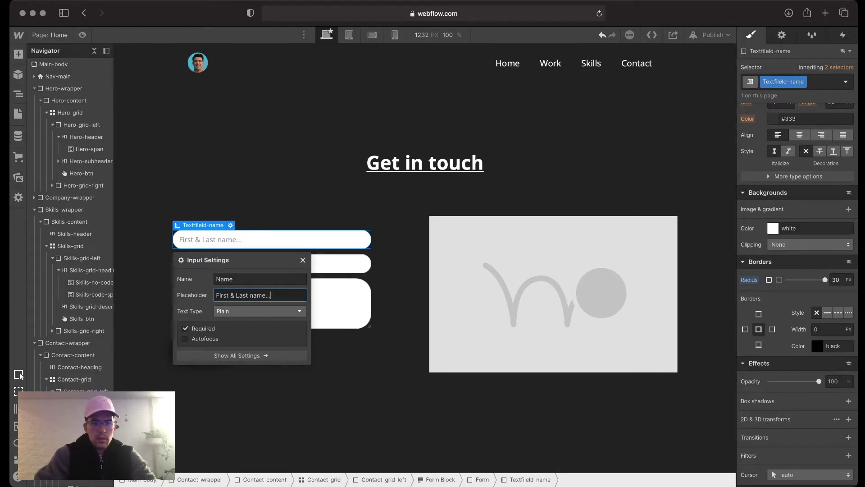
key(Return)
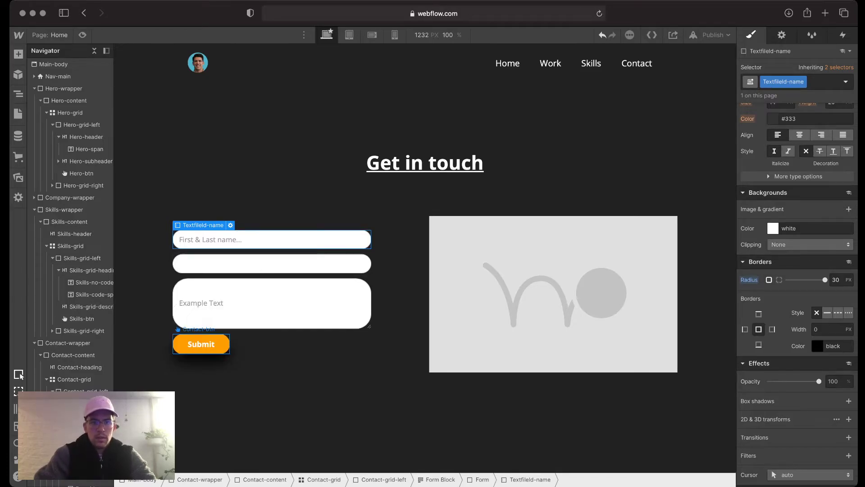
Step: Center-align the text in the name field
scroll(798, 293, up, 4)
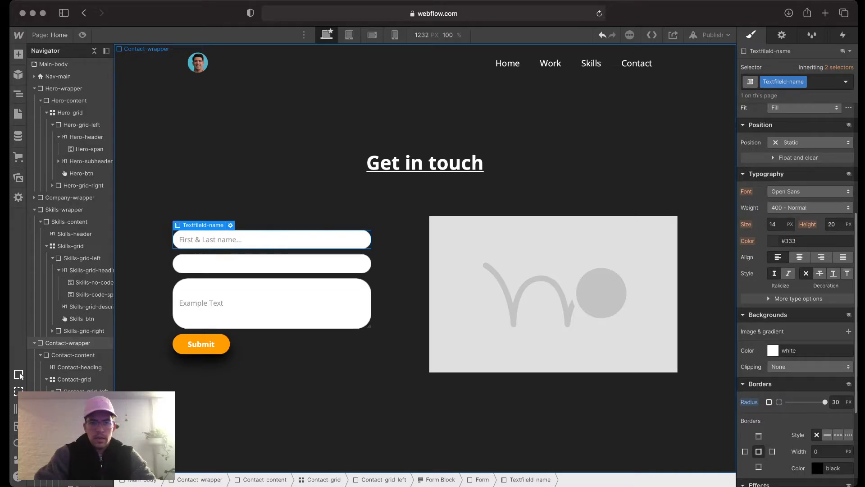
click(799, 257)
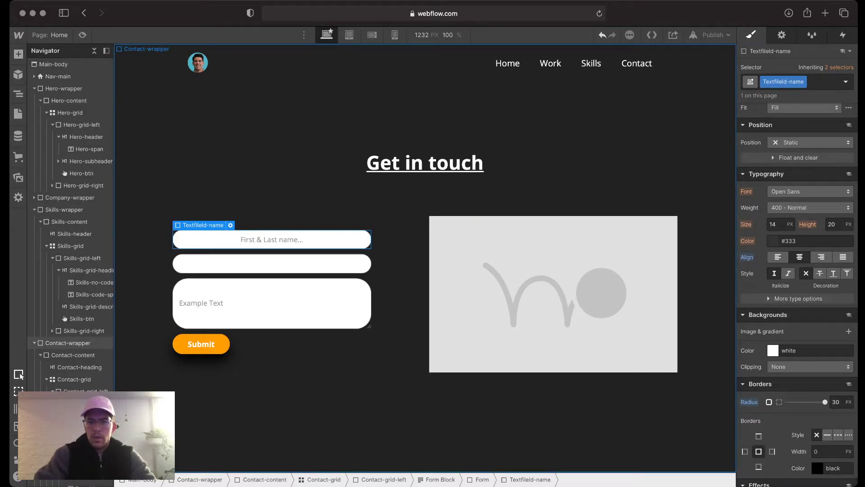
Step: Set the name field's background colour to purple #7a2c79
click(773, 350)
drag(749, 248, 791, 229)
drag(792, 270, 834, 270)
drag(796, 227, 809, 227)
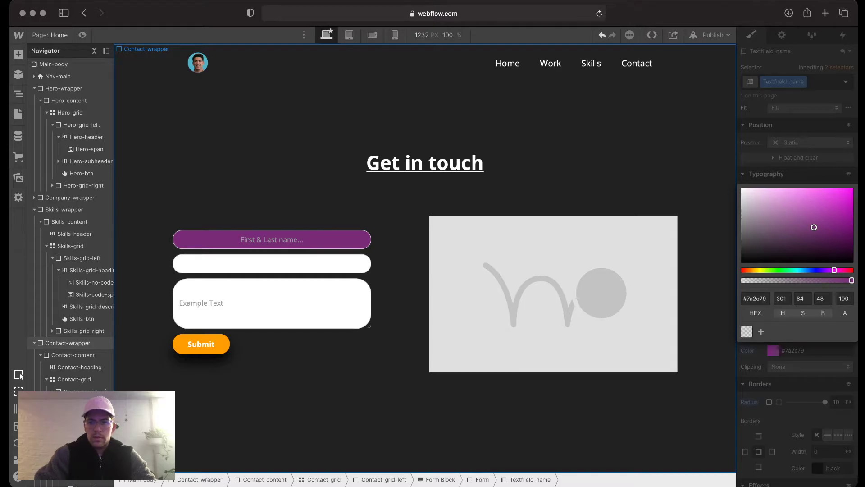
key(Escape)
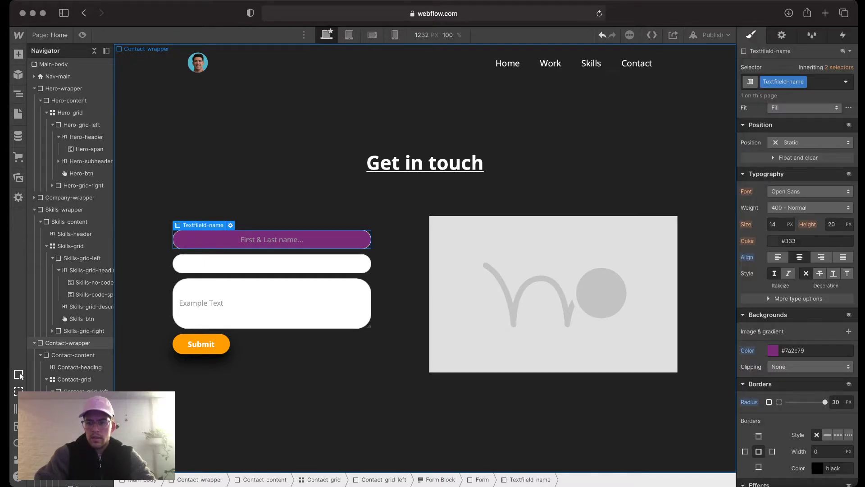
Step: Set the name field's border style to none and its text colour to white
click(816, 435)
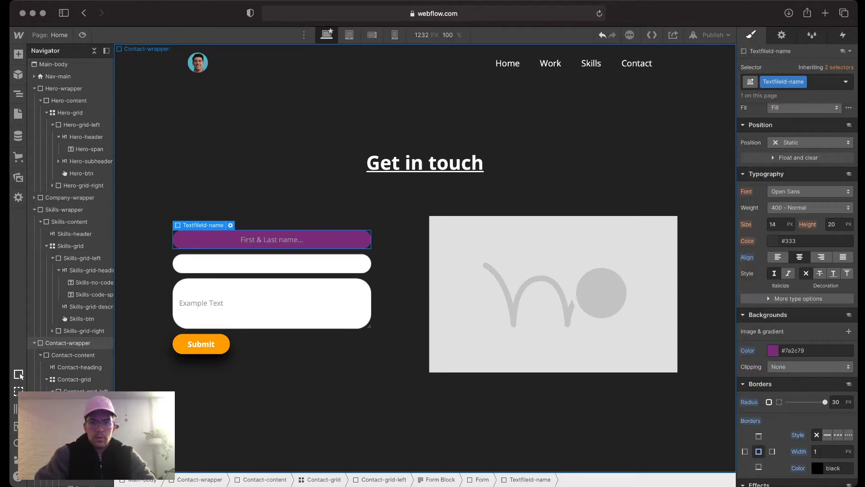
scroll(798, 293, up, 3)
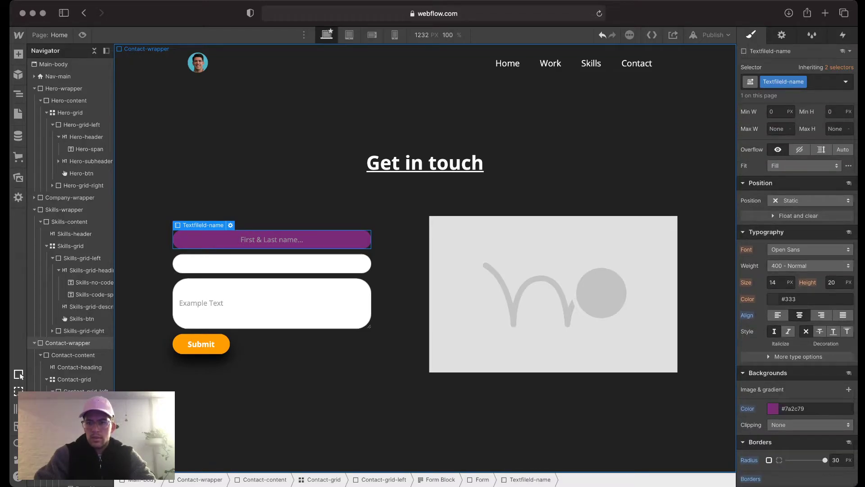
click(796, 299)
text(white)
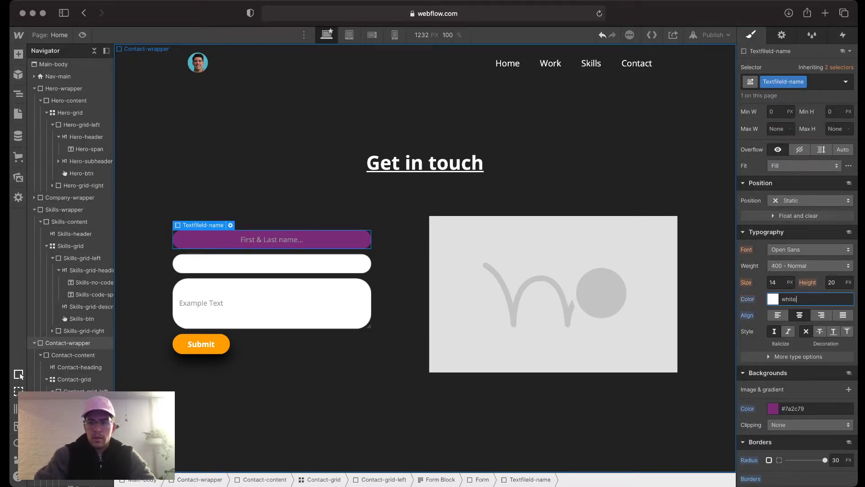
Step: Set the text colour of the name field's Placeholder state to white and return to the default state
click(846, 81)
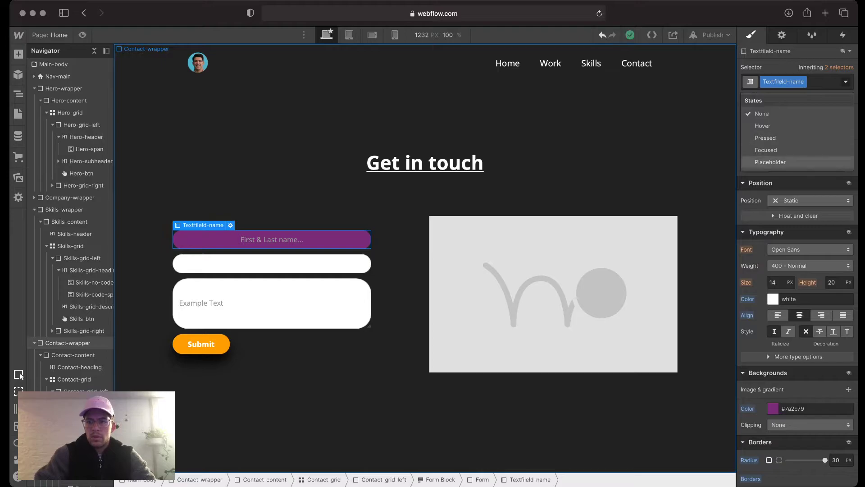
click(766, 162)
click(773, 191)
click(790, 191)
click(789, 191)
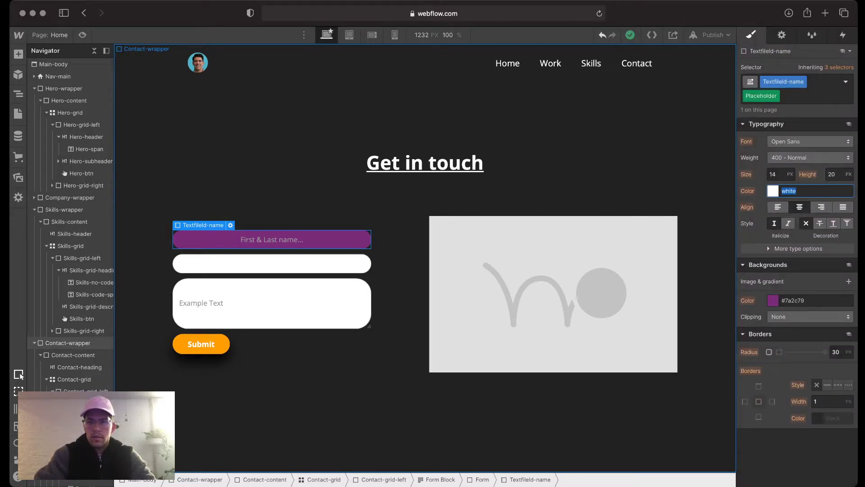
click(773, 191)
mouse_move(741, 205)
mouse_down()
mouse_move(741, 221)
mouse_move(741, 204)
mouse_up()
key(Escape)
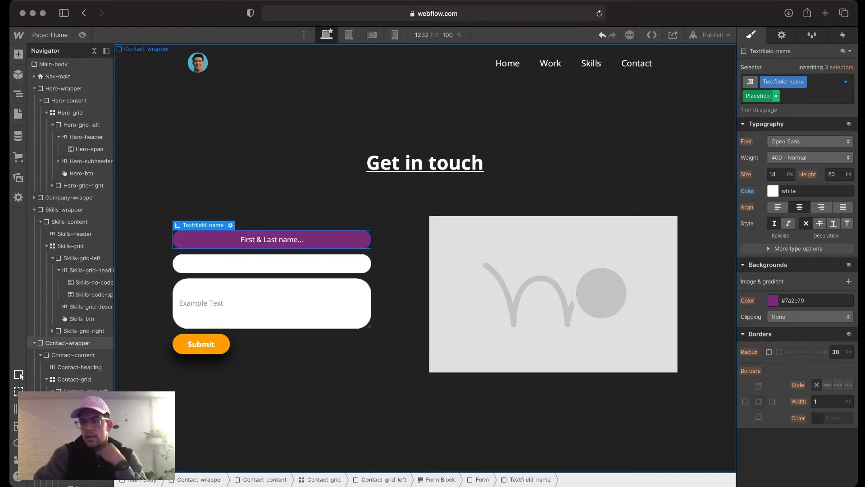
click(773, 95)
Step: Try a height of 10% for the name field and return it to Auto
click(835, 226)
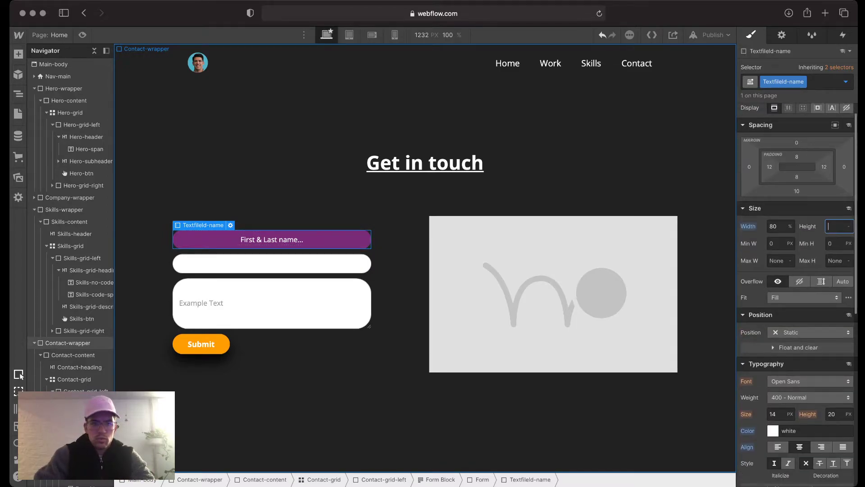
text(10%)
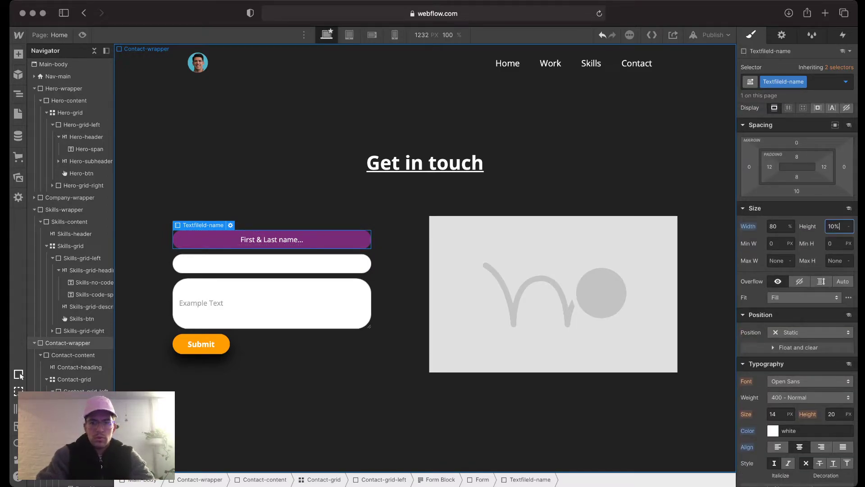
key(Return)
click(832, 226)
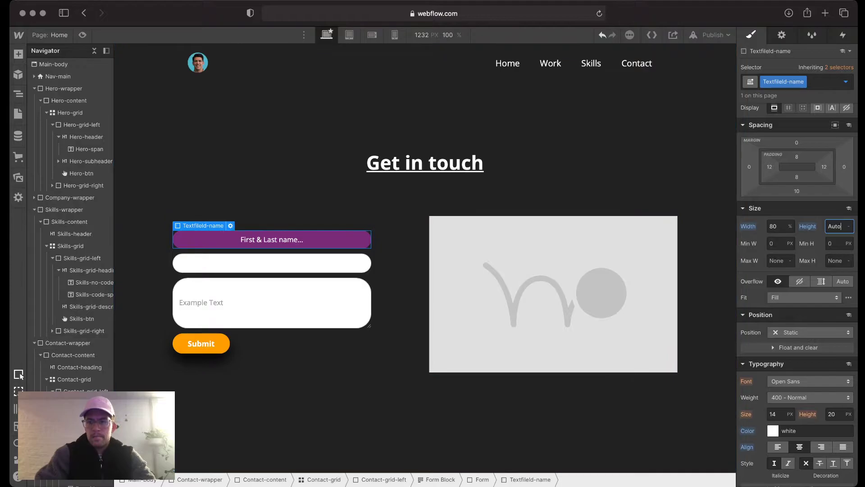
Step: Set the height of both the name field and the email field to 54 px
double_click(834, 226)
text(54)
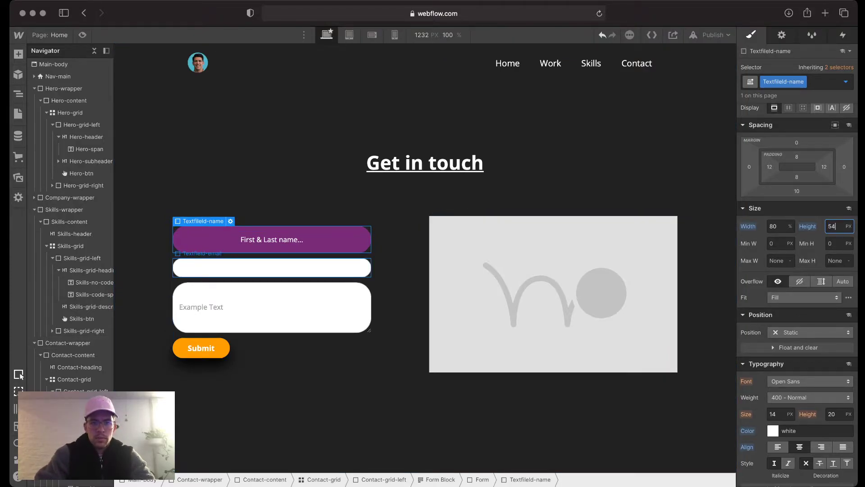
click(272, 267)
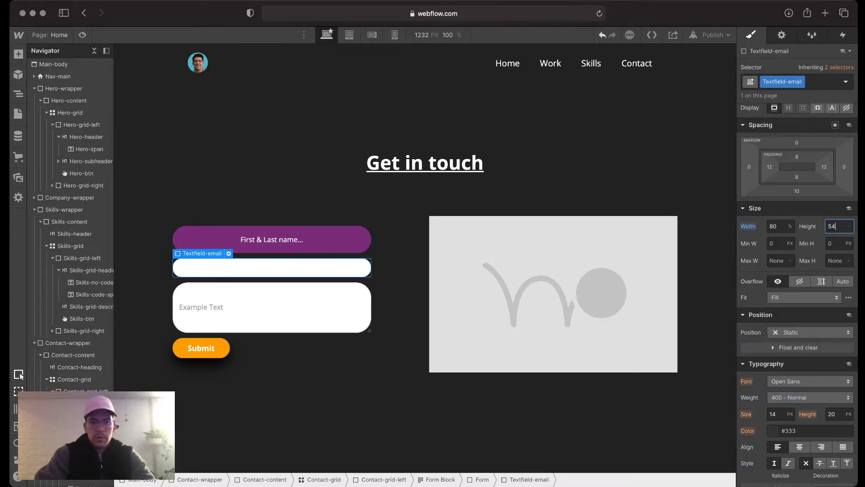
text(54)
key(Return)
Step: Change the name field's background colour to the dark orange #8f6209
click(272, 235)
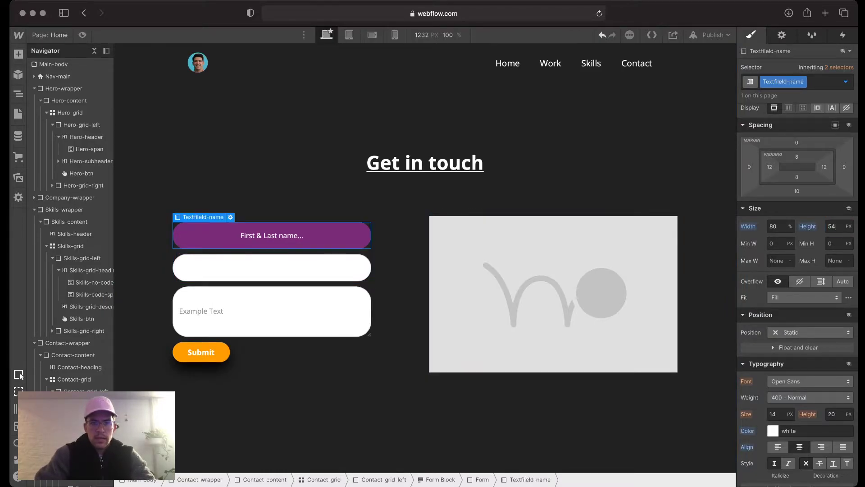
click(271, 267)
click(271, 235)
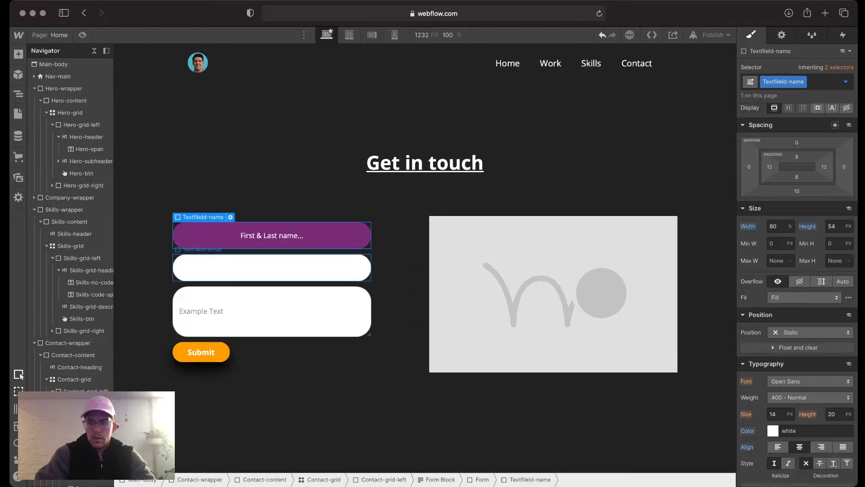
scroll(797, 347, down, 5)
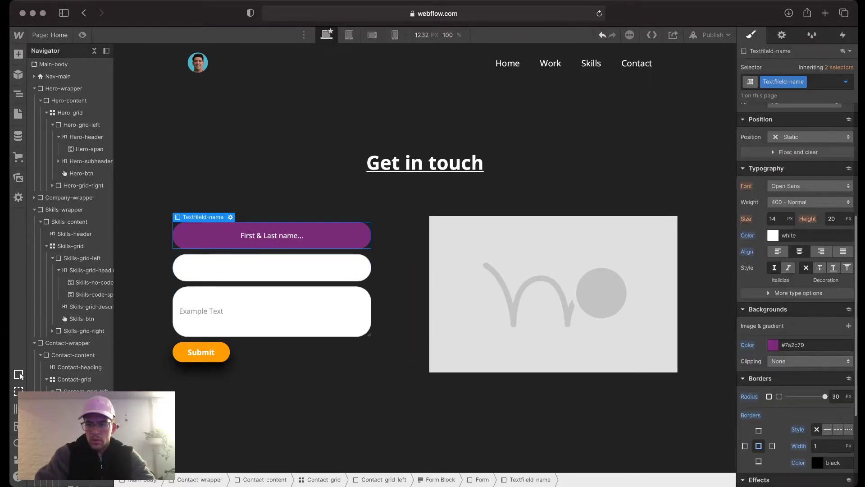
click(773, 345)
key(BackSpace)
key(BackSpace)
key(BackSpace)
key(BackSpace)
text(672c)
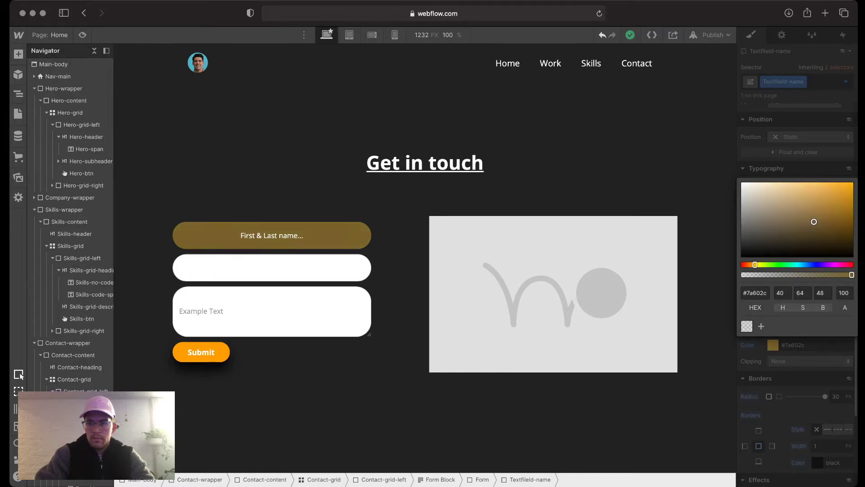
drag(813, 222, 847, 215)
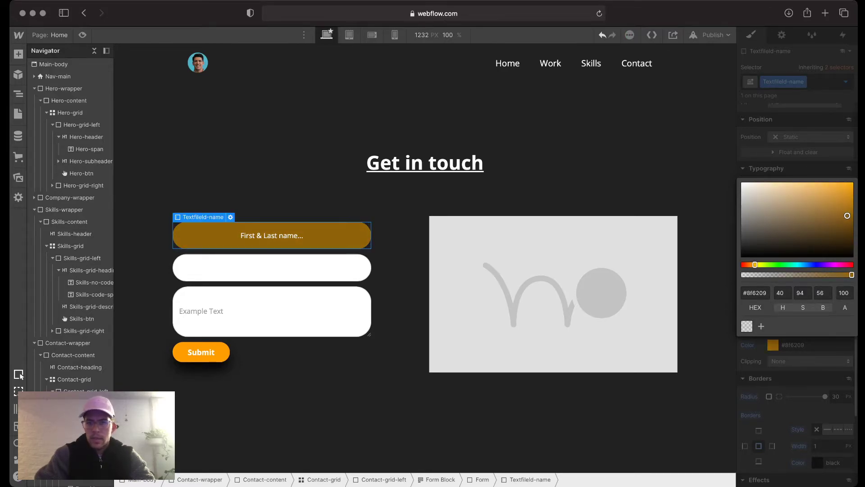
Step: Copy the name field's background colour #8f6209 and apply it to the email field's background
click(754, 293)
key(super+c)
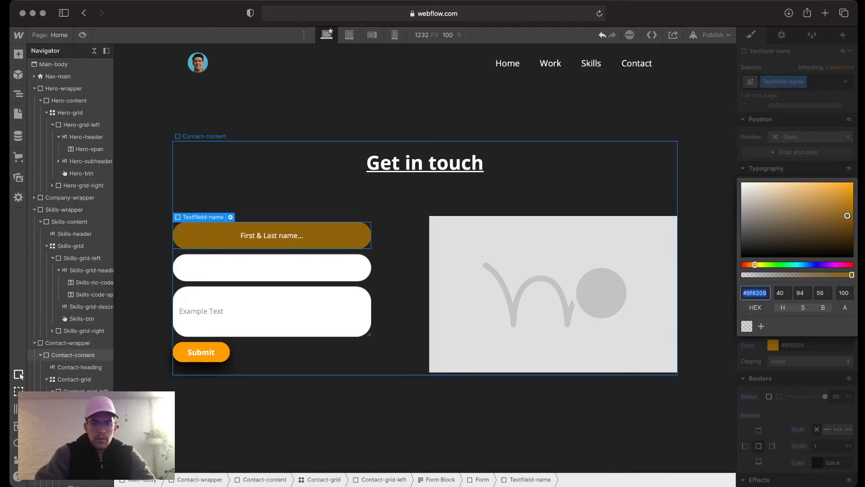
click(397, 201)
click(315, 267)
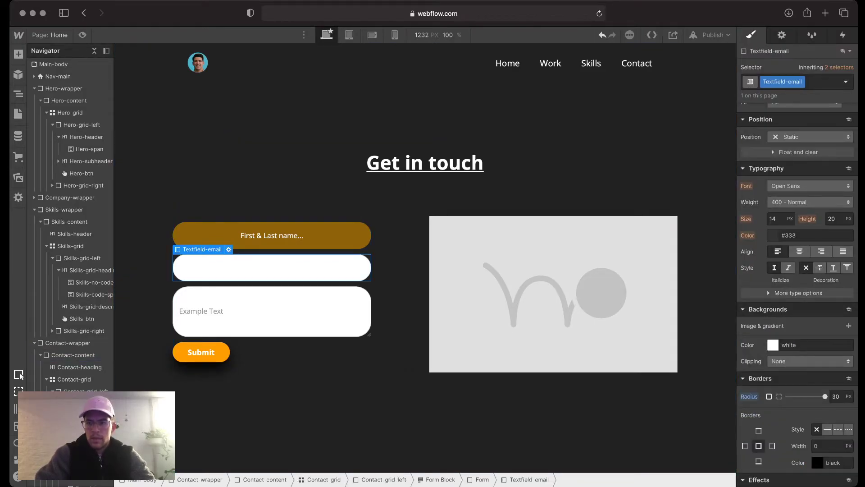
double_click(795, 345)
key(super+v)
key(Return)
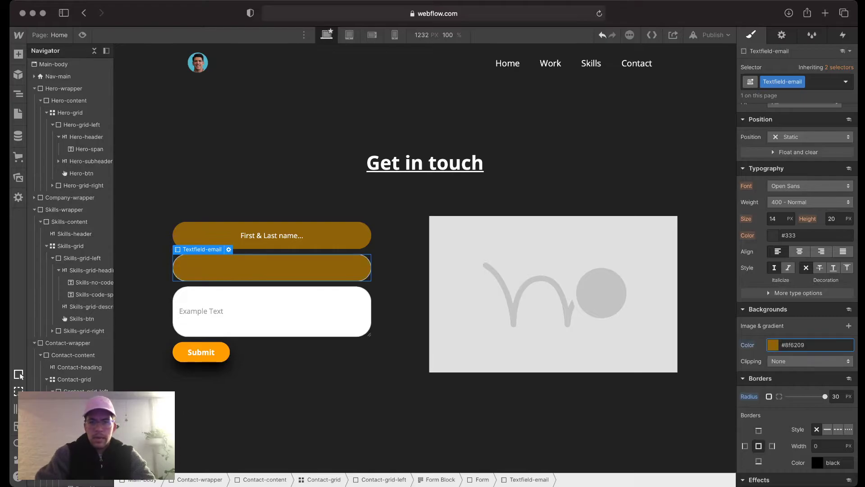
Step: Set the email field's text decoration and border style to none and its text colour to white
click(806, 268)
triple_click(790, 235)
key(BackSpace)
text(white)
key(Return)
key(Return)
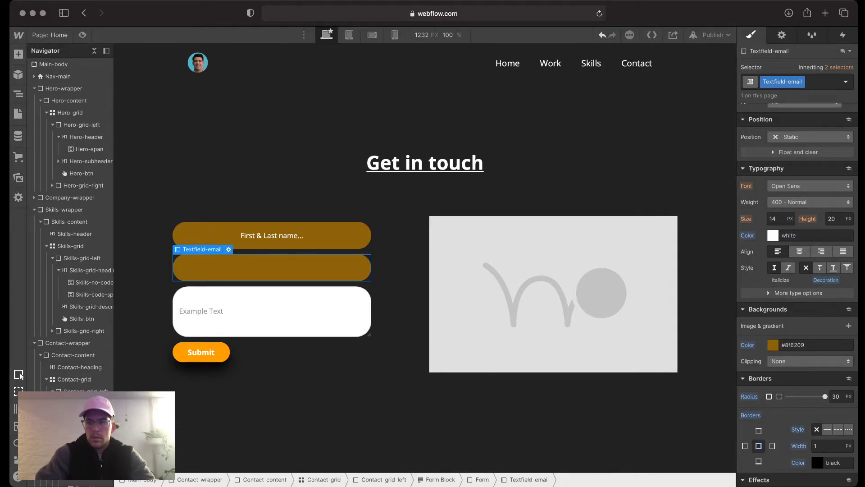
Step: Set the text colour of the email field's Placeholder state to white and return to the default state
click(846, 81)
click(770, 162)
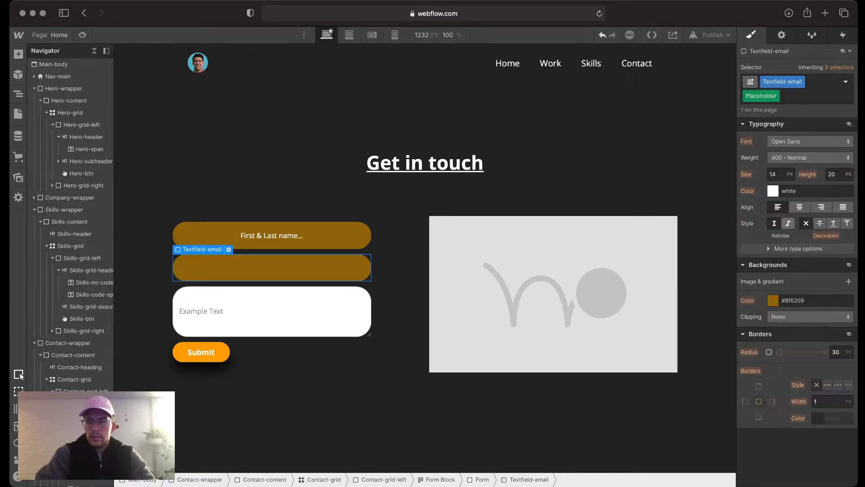
click(772, 191)
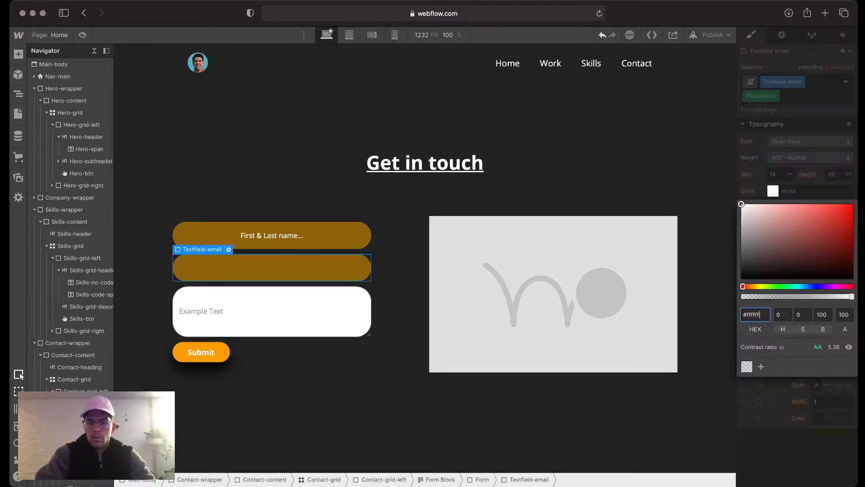
key(Return)
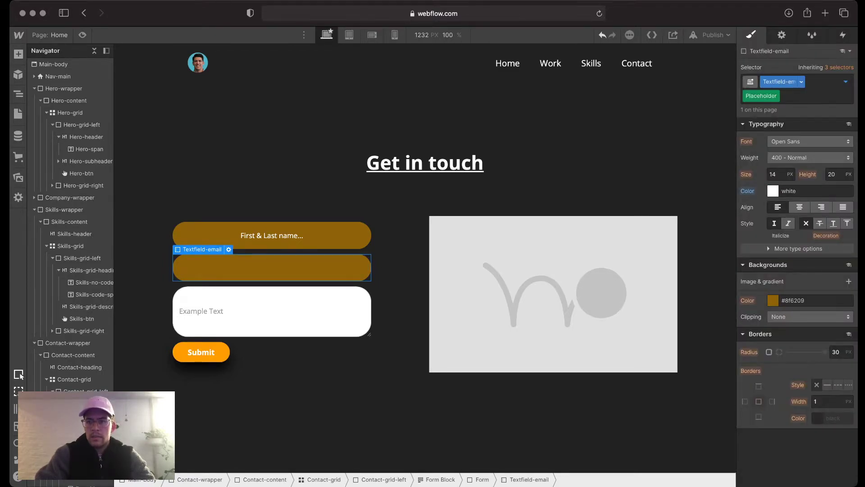
click(775, 96)
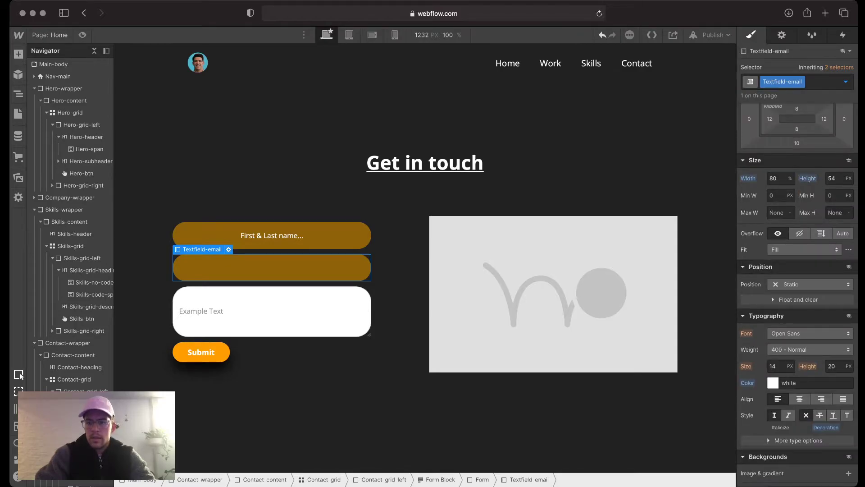
Step: Enter "Email..." as the email field's placeholder text and close its input settings
click(228, 249)
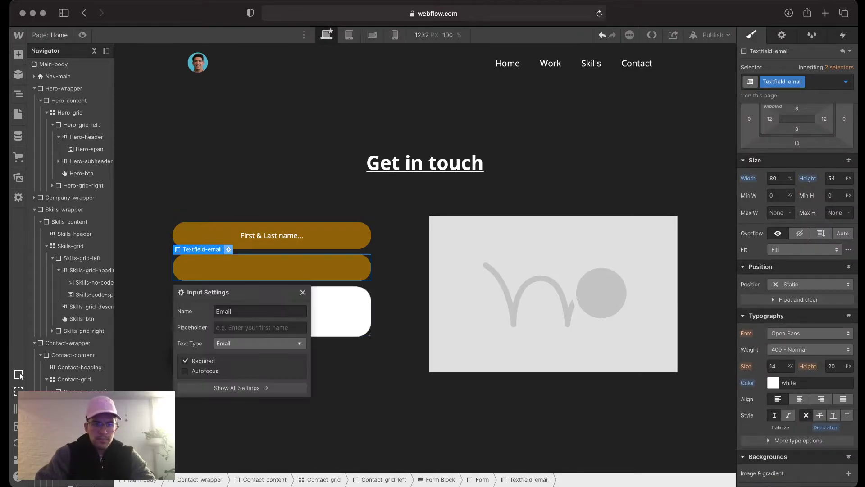
click(260, 328)
text(Ent)
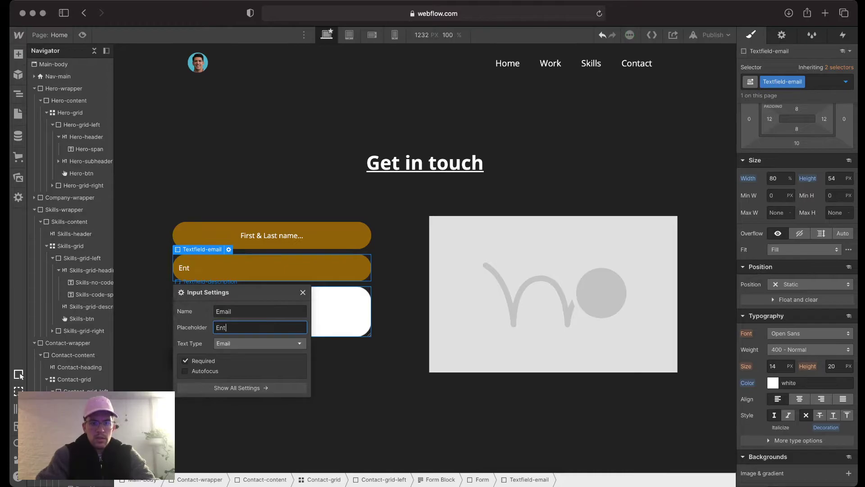
text(Email...)
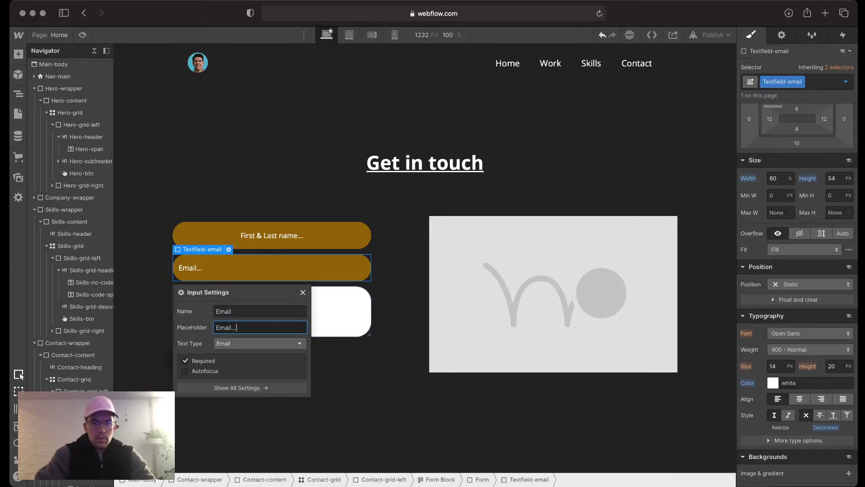
click(303, 293)
Step: Center-align the text in the email field
click(295, 311)
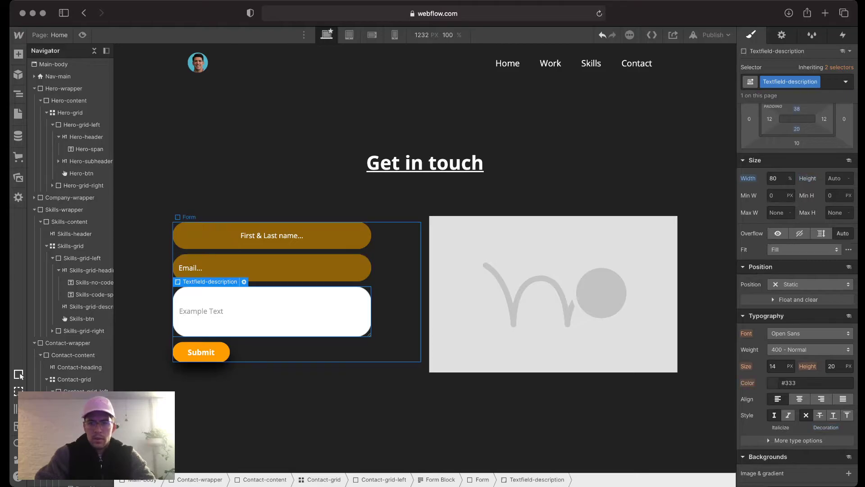
click(270, 267)
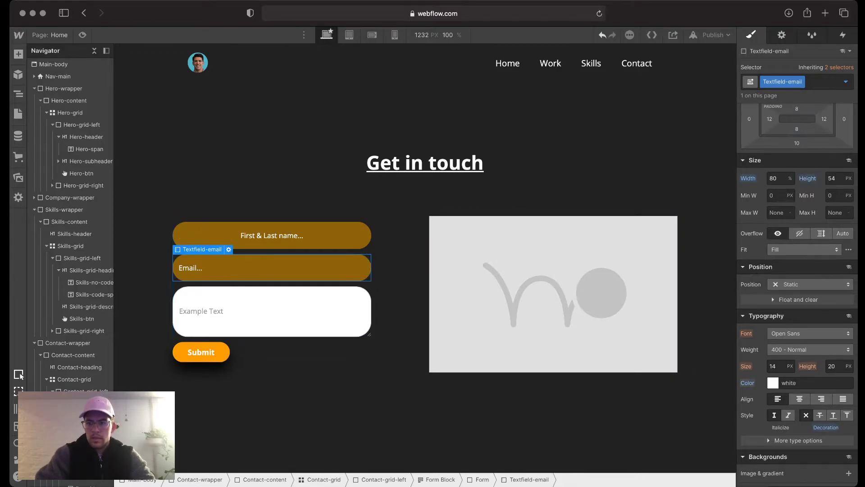
click(800, 399)
Step: Set the description text area's text colour to white
click(302, 310)
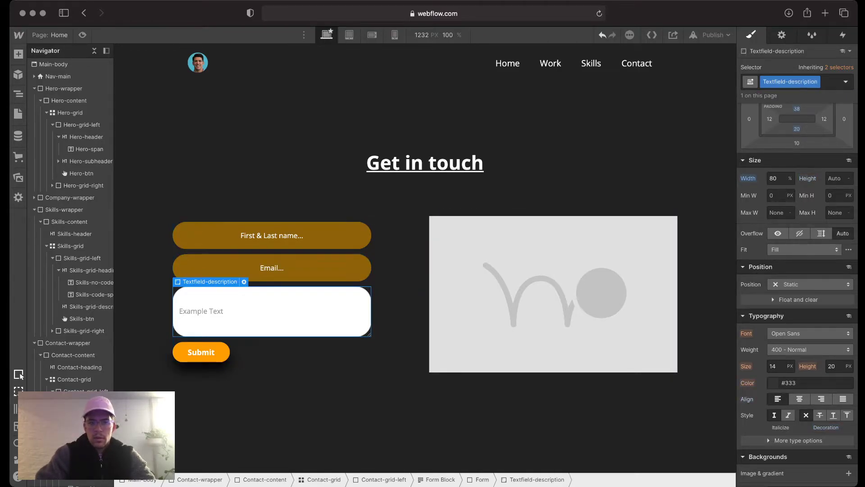
click(801, 383)
text(white)
Step: Set the text colour of the description field's Placeholder state to white, return to the default state and select the email field
click(846, 82)
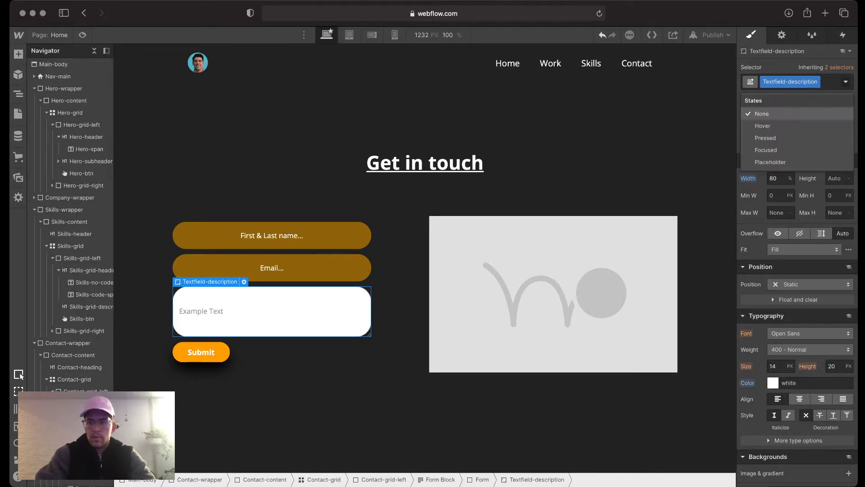
click(770, 162)
double_click(789, 191)
click(773, 191)
drag(760, 231, 741, 204)
key(Escape)
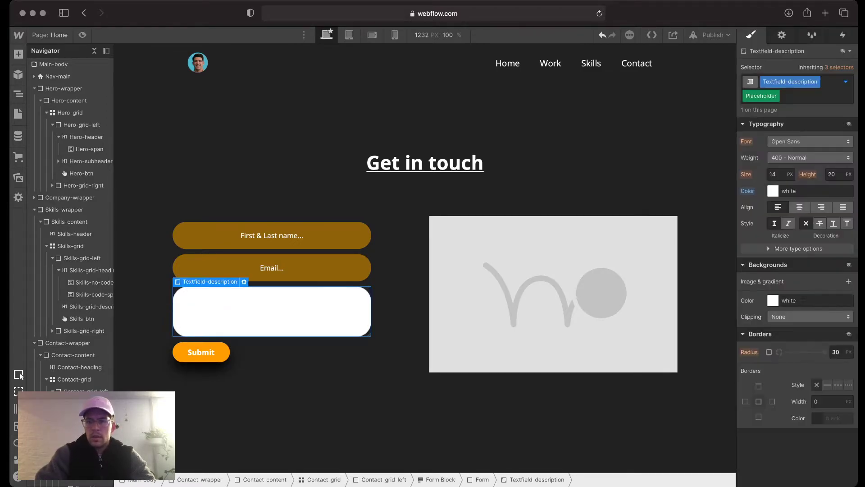
click(775, 96)
click(272, 267)
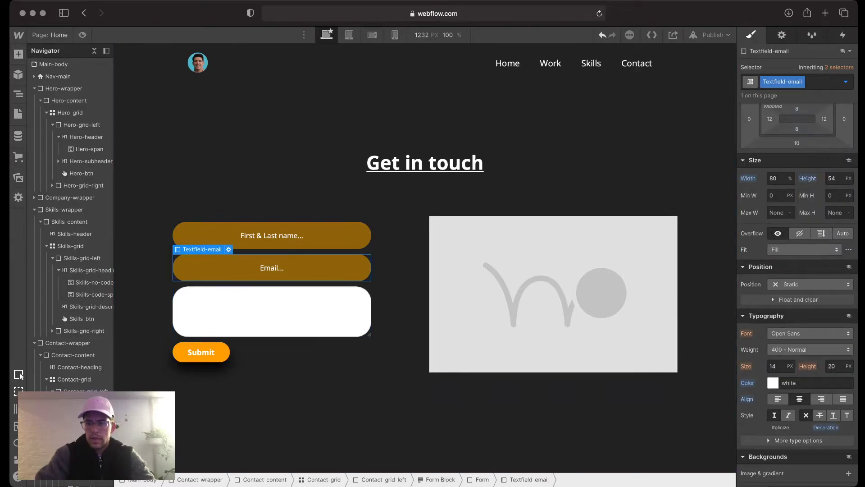
Step: Copy the email field's background colour #8f6209 and apply it as the description field's background
scroll(797, 316, down, 4)
click(795, 319)
double_click(795, 318)
key(super+c)
click(272, 310)
double_click(790, 318)
key(super+v)
key(Return)
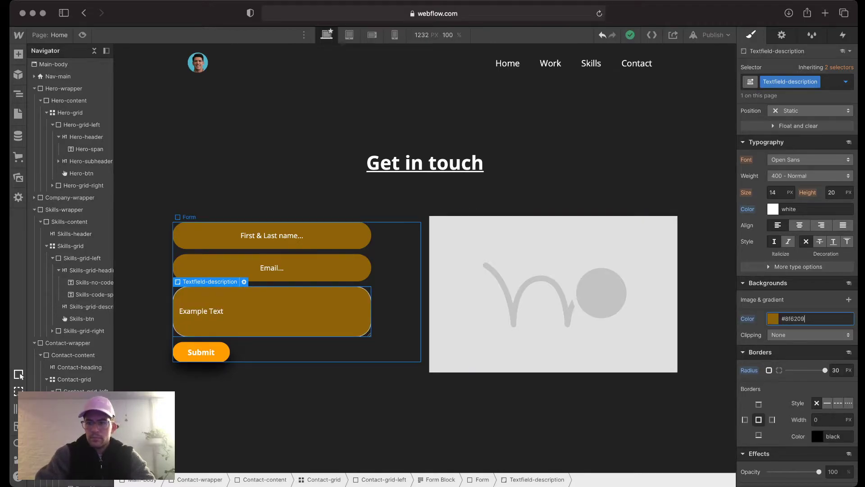
Step: Set the description field's border style to none and center-align its text
click(816, 402)
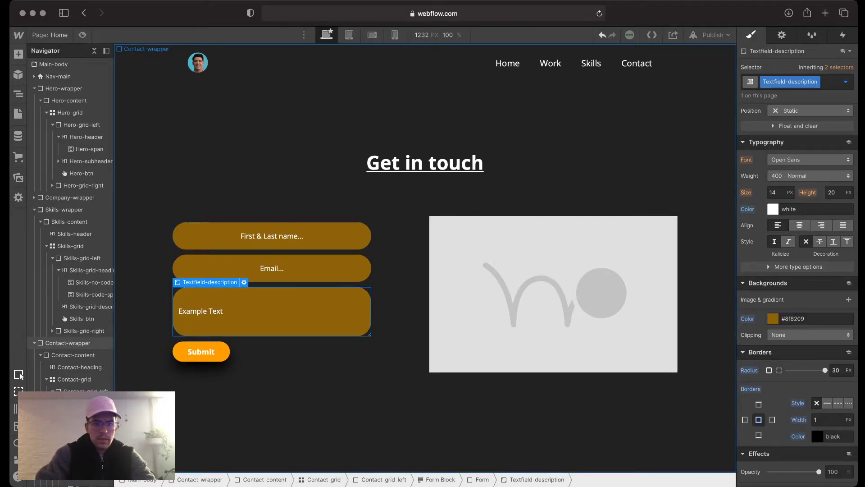
click(799, 225)
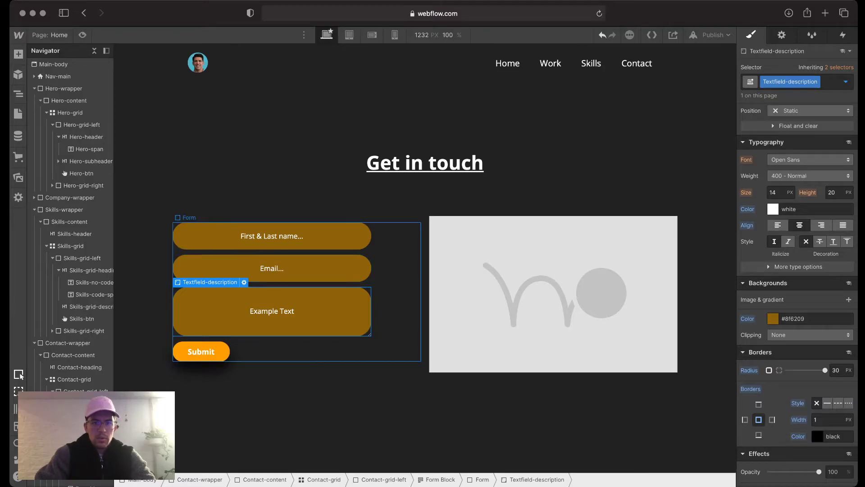
Step: Create the class "Contact-form" on the form that holds the input fields
click(395, 311)
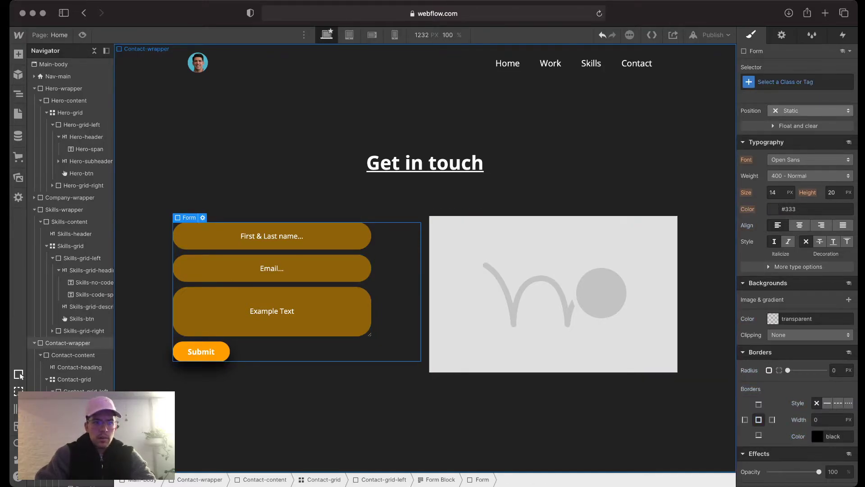
key(super+Return)
text(Contact-form)
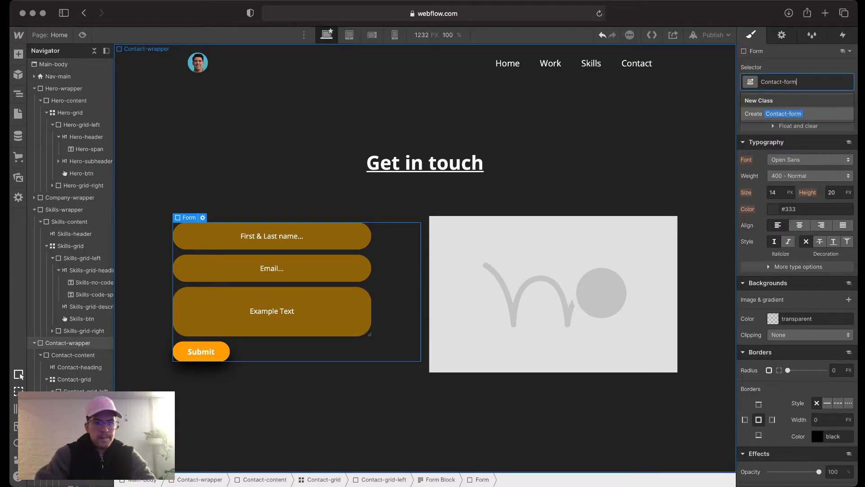
key(Return)
Step: Create the class "Contact-form-wrapper" on the form's parent Form Block
key(Up)
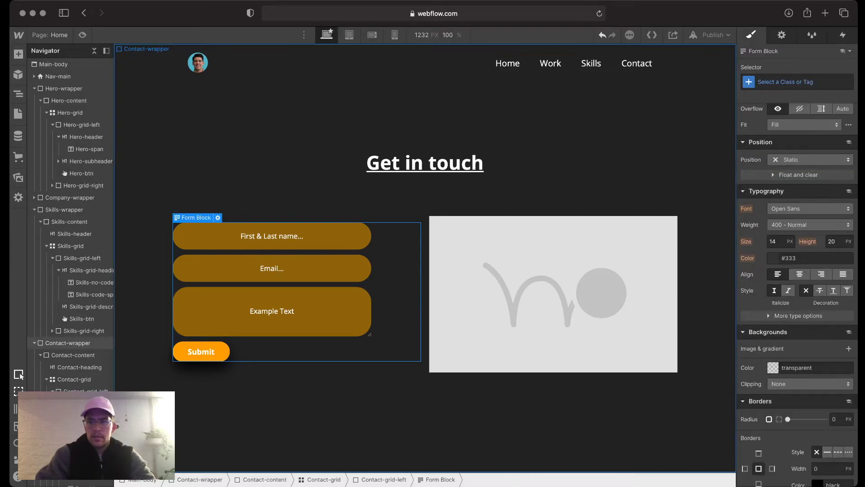
key(super+Return)
text(Contact-form-w)
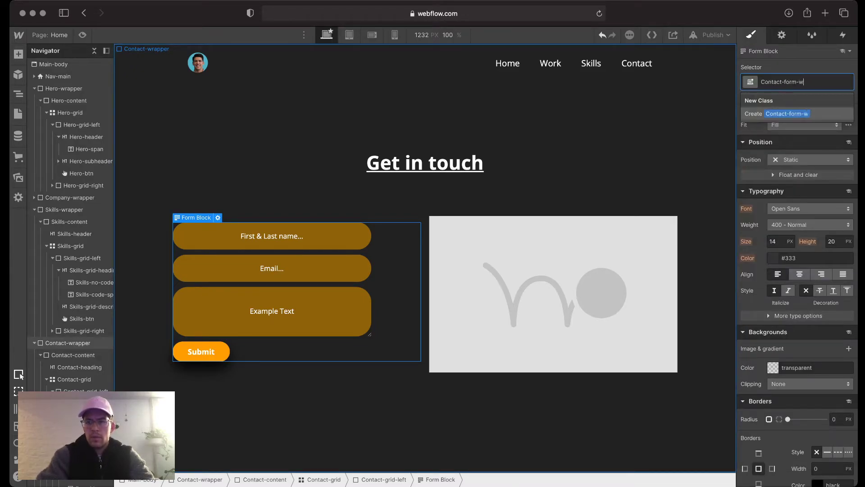
text(rapper)
key(Return)
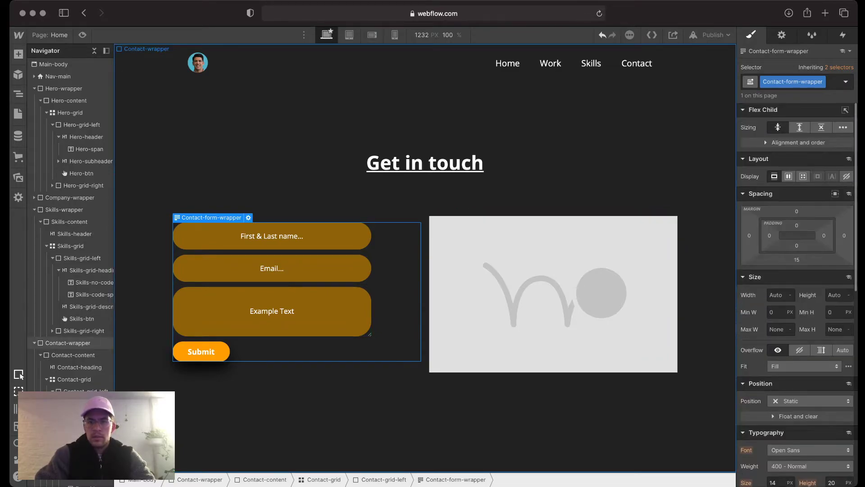
Step: Try a vertical flex layout with centered alignment on Contact-form-wrapper and return its display to block
click(789, 177)
click(820, 211)
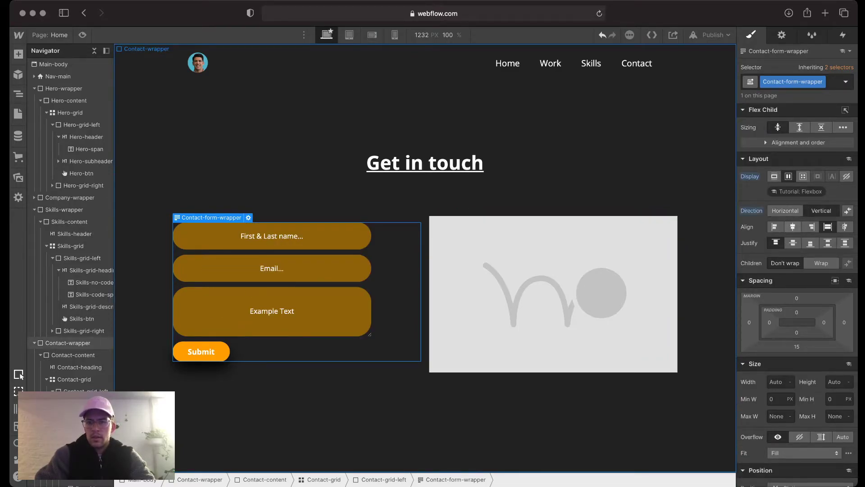
click(793, 226)
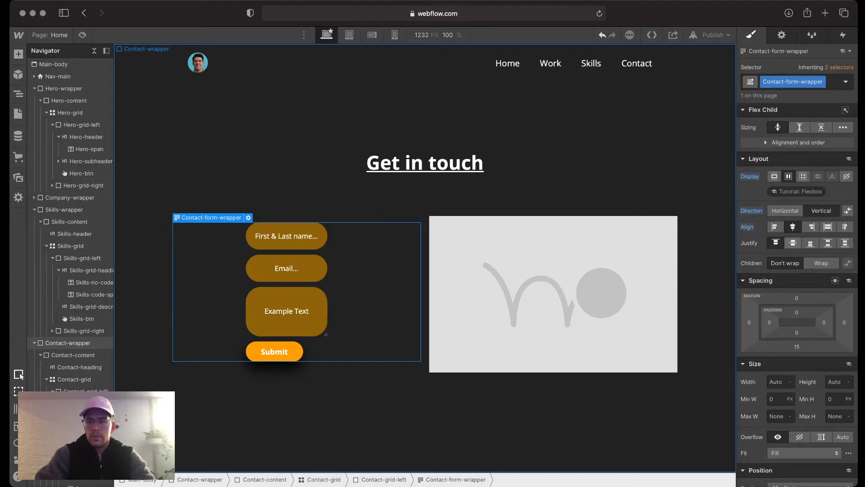
click(793, 243)
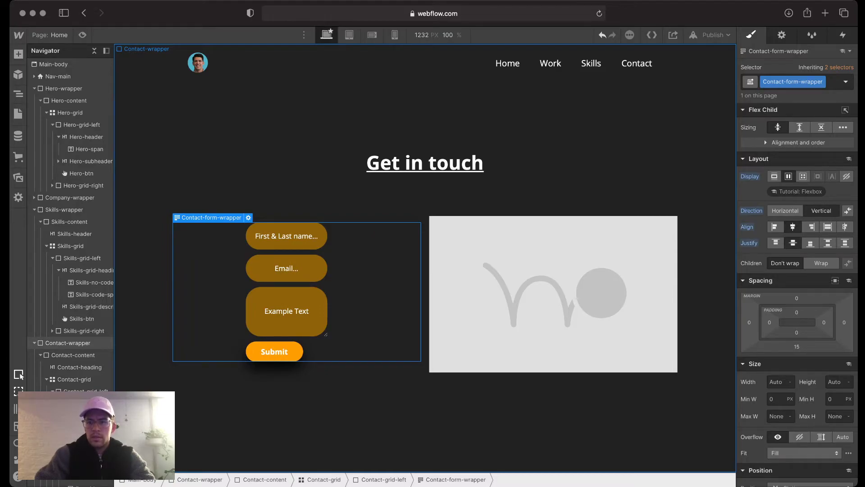
click(828, 227)
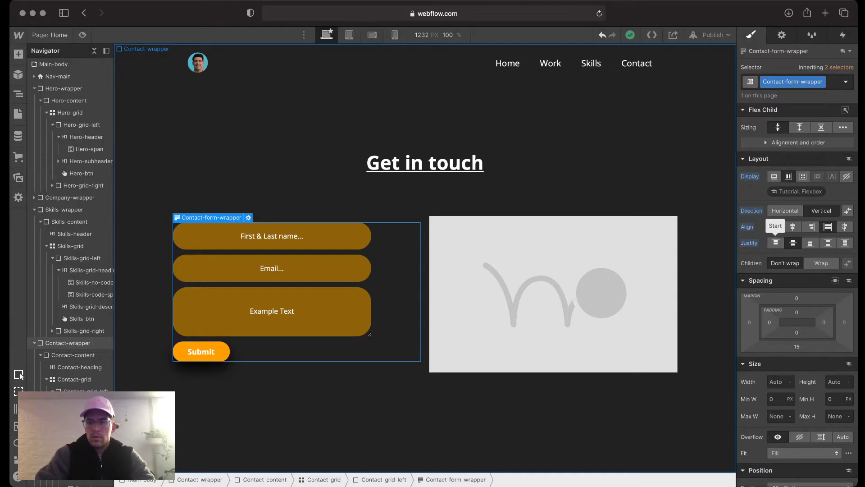
click(775, 243)
click(774, 176)
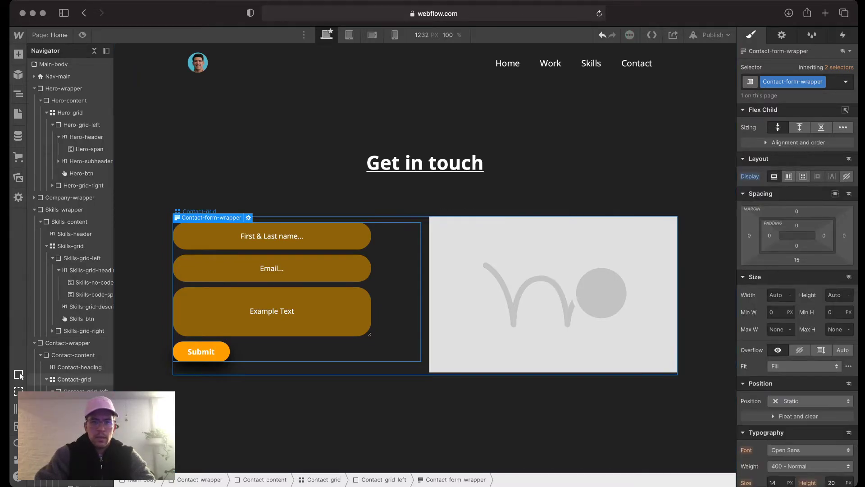
Step: Try center-justifying Contact-grid-left inside its parent grid and undo that change
click(315, 368)
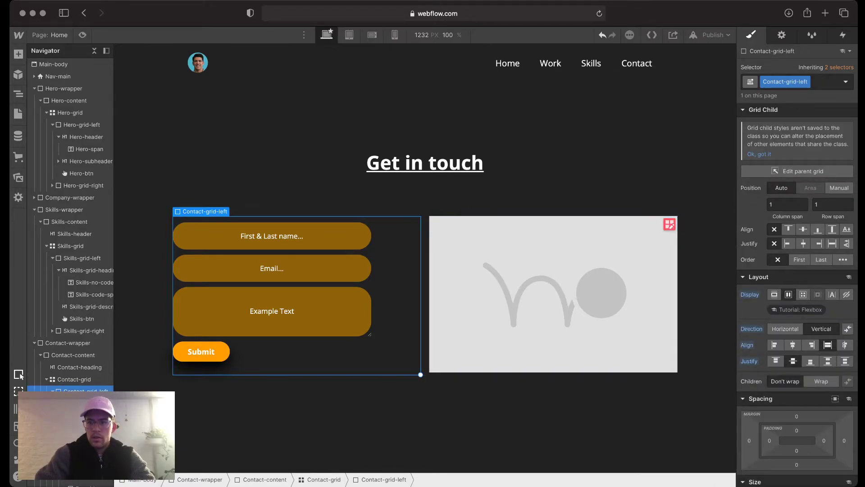
click(802, 244)
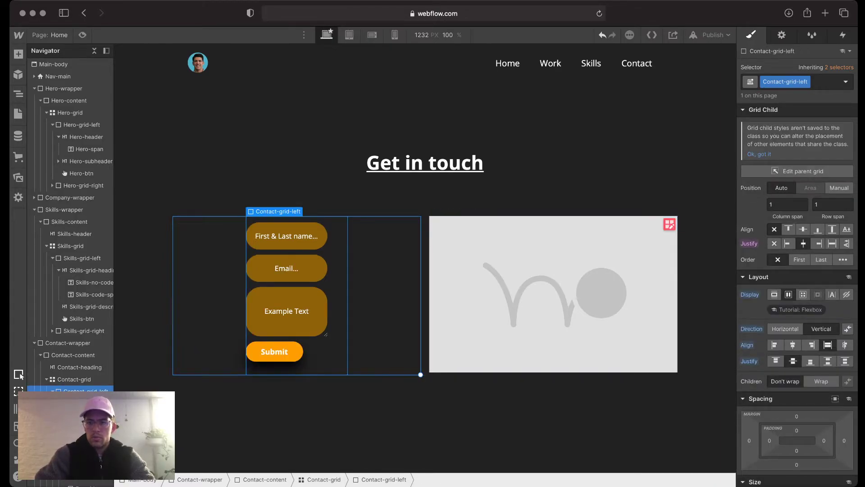
key(super+z)
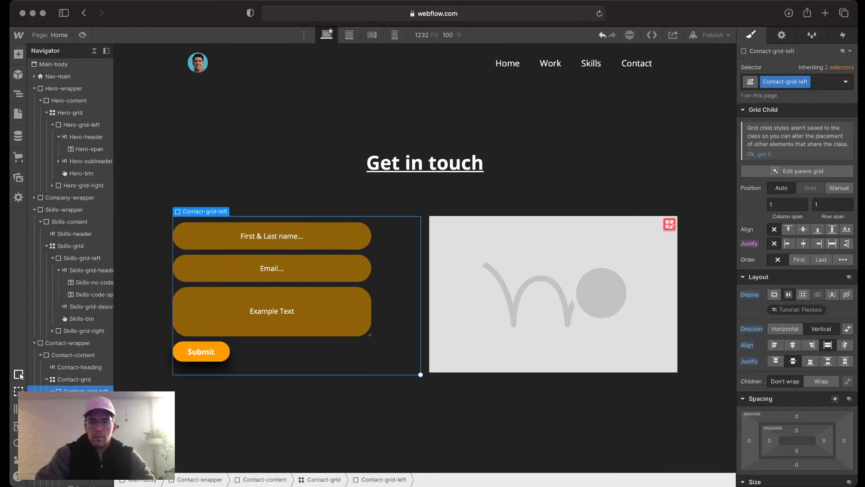
click(832, 243)
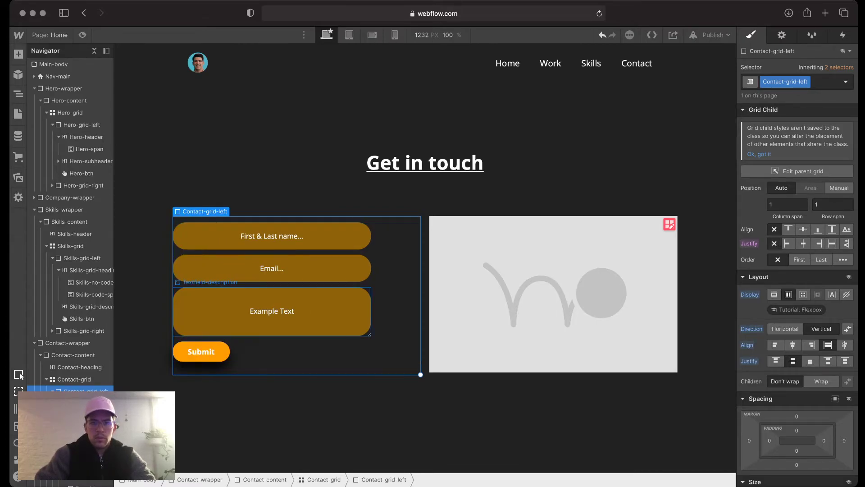
Step: Give Contact-form a vertical flex layout, testing centered alignment and settling on start alignment
click(397, 293)
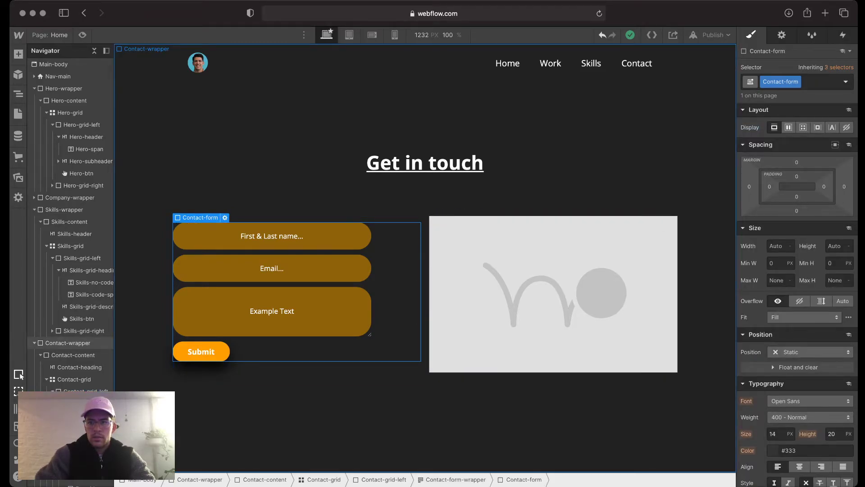
click(788, 127)
click(820, 161)
click(793, 177)
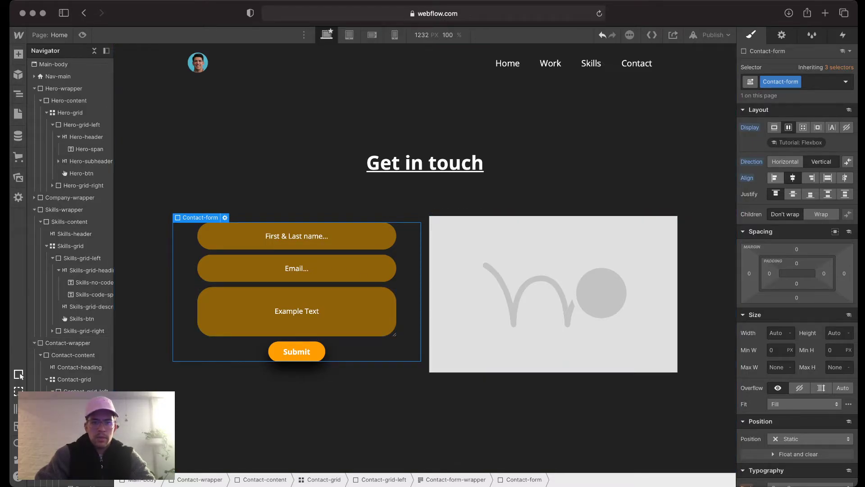
click(775, 177)
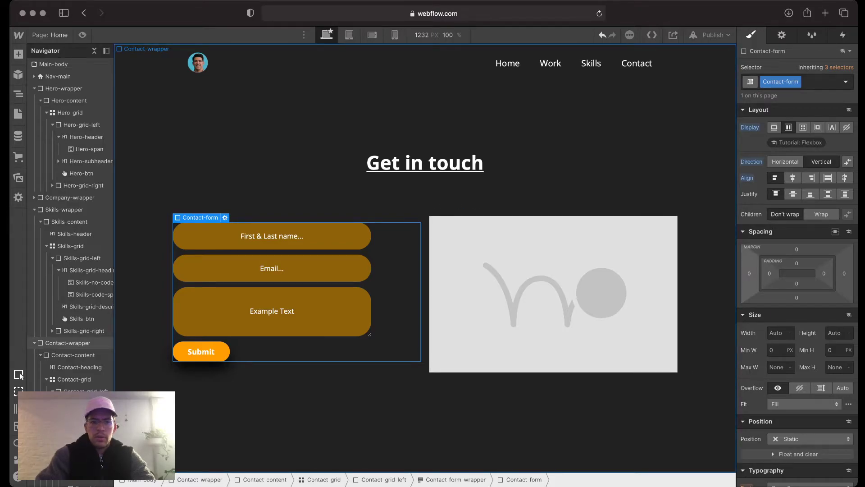
Step: Try a 10% left spacing on Contact-form and undo it
click(749, 273)
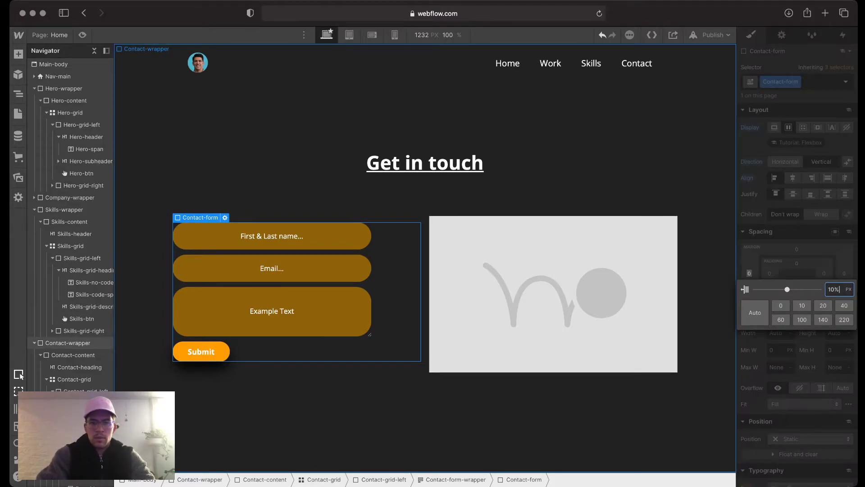
key(Return)
key(super+z)
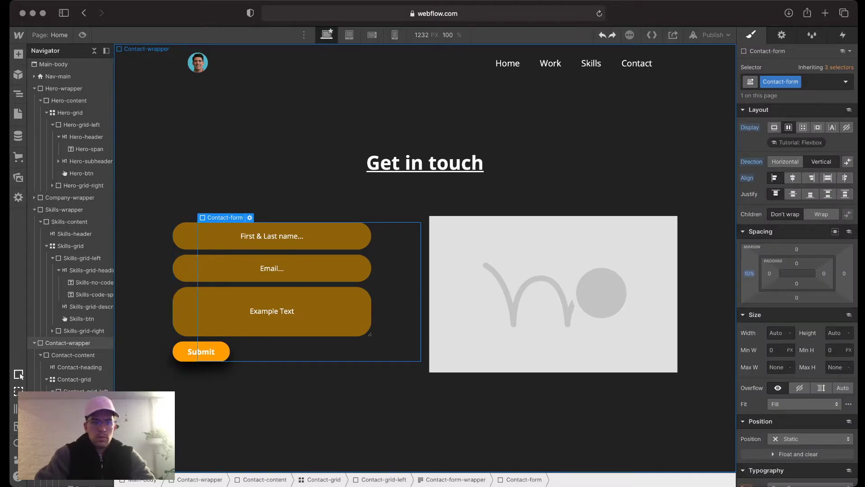
Step: Set Contact-form-wrapper's left padding to 10% as a trial and raise it to 20%
click(90, 403)
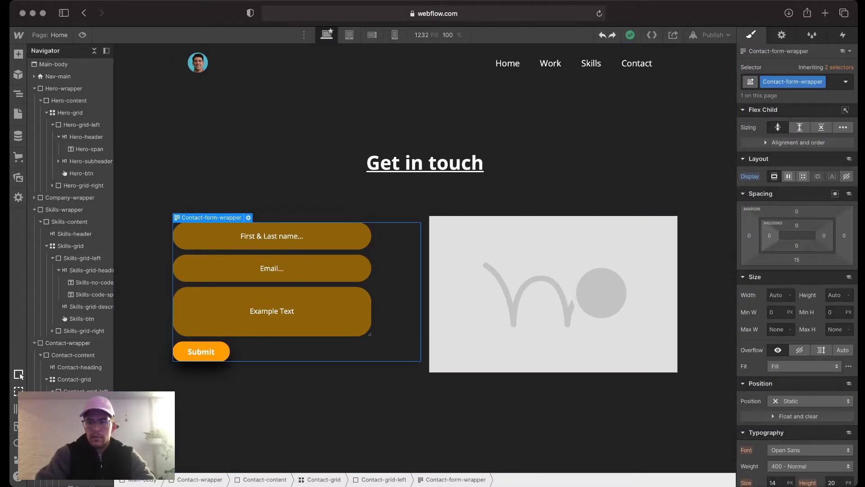
click(769, 235)
text(10%)
key(Return)
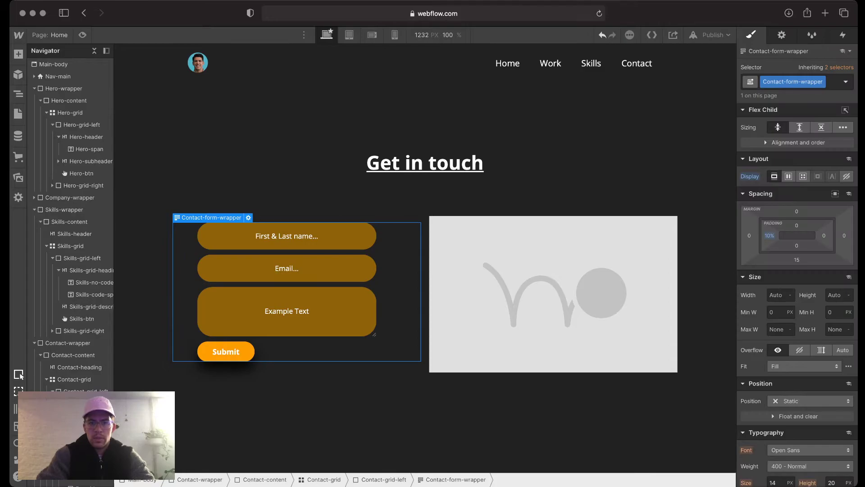
click(769, 235)
text(20)
key(Return)
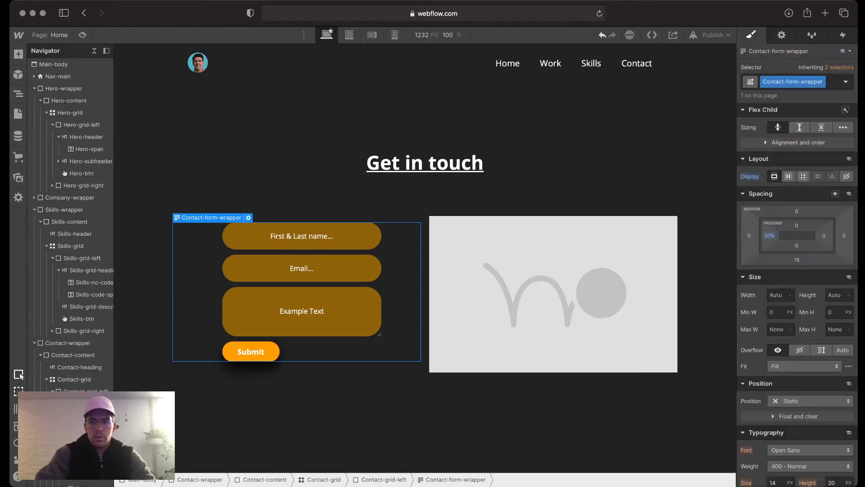
Step: Set the name field's width to 90%, after trying 100%
click(400, 243)
click(302, 236)
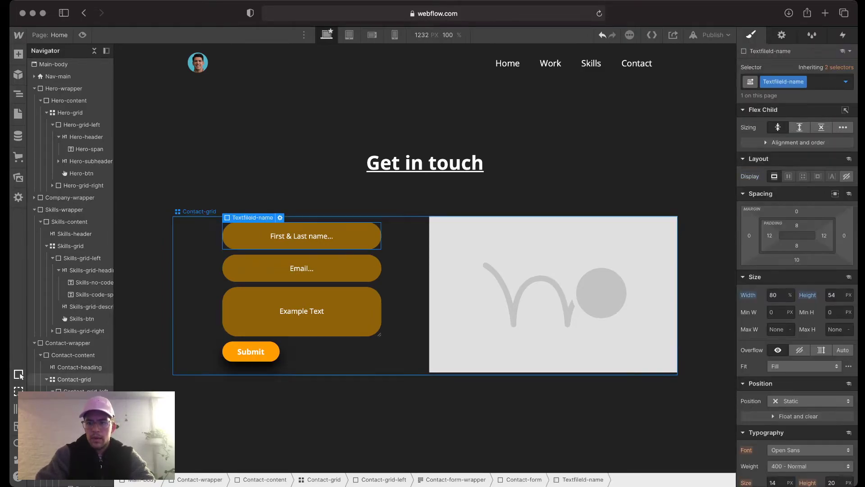
click(778, 294)
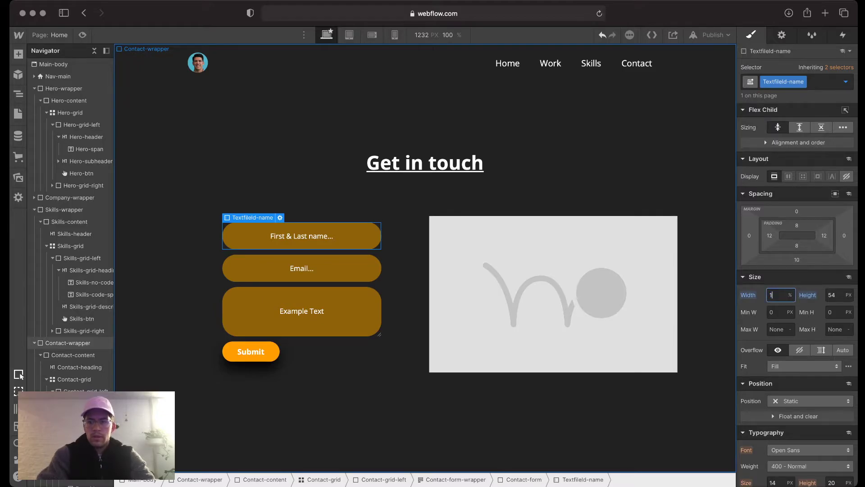
text(100)
key(Return)
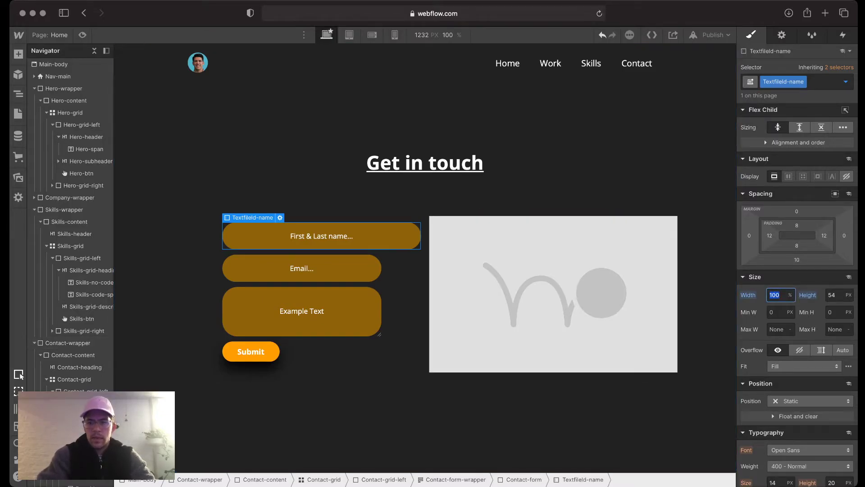
text(900)
key(BackSpace)
key(Return)
Step: Set the width of both the email field and the description field to 90%
click(311, 269)
click(778, 295)
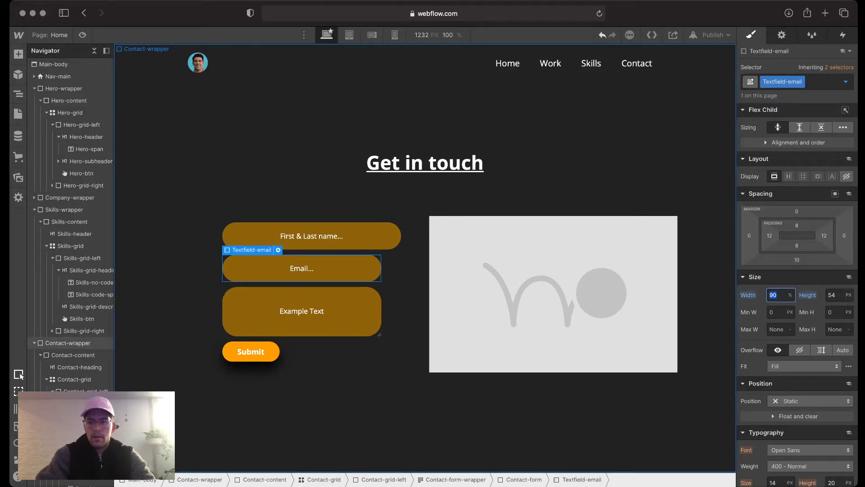
key(Return)
click(301, 311)
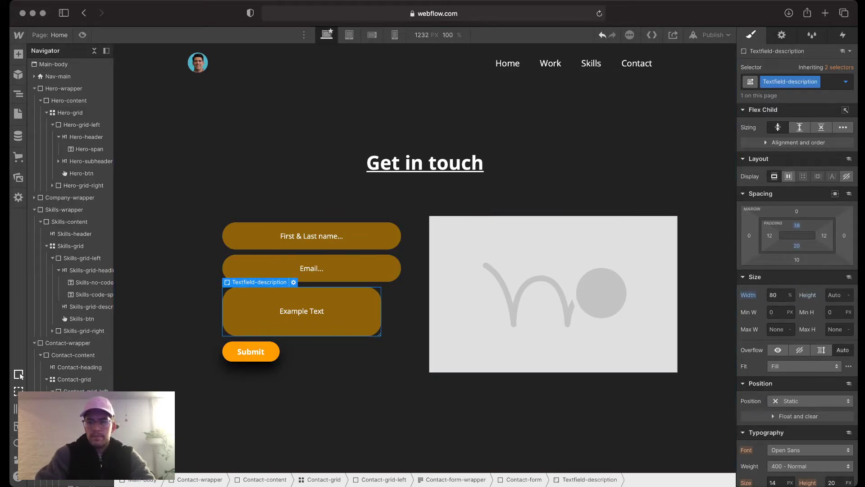
key(Return)
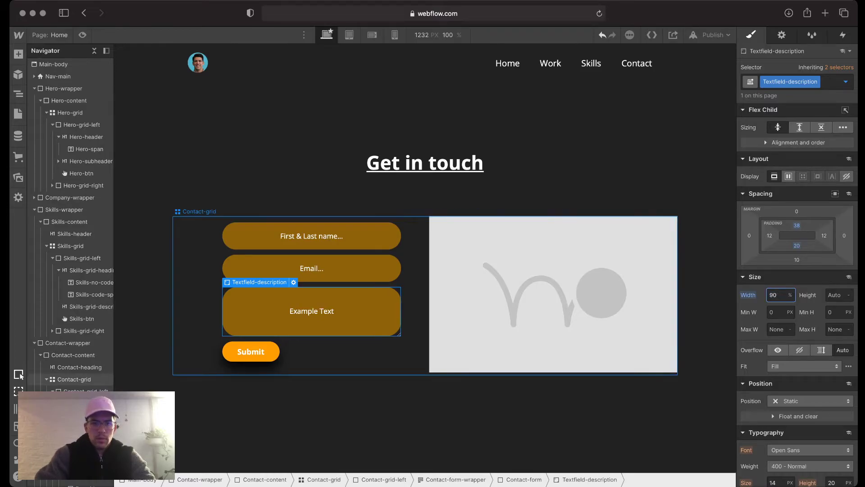
Step: Give the name field and the email field a top margin of 10 px each
click(311, 236)
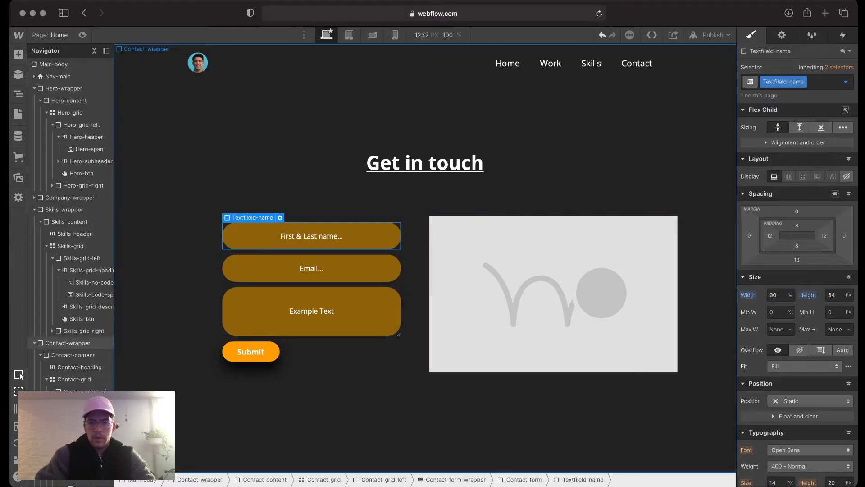
click(796, 211)
text(10)
key(Return)
click(310, 271)
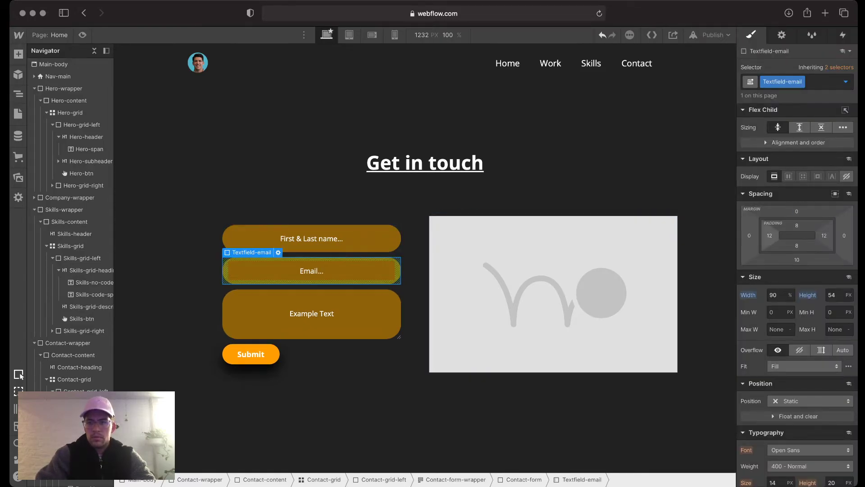
click(796, 211)
text(10)
key(Return)
Step: Give the description field a top margin of 10 px
click(310, 315)
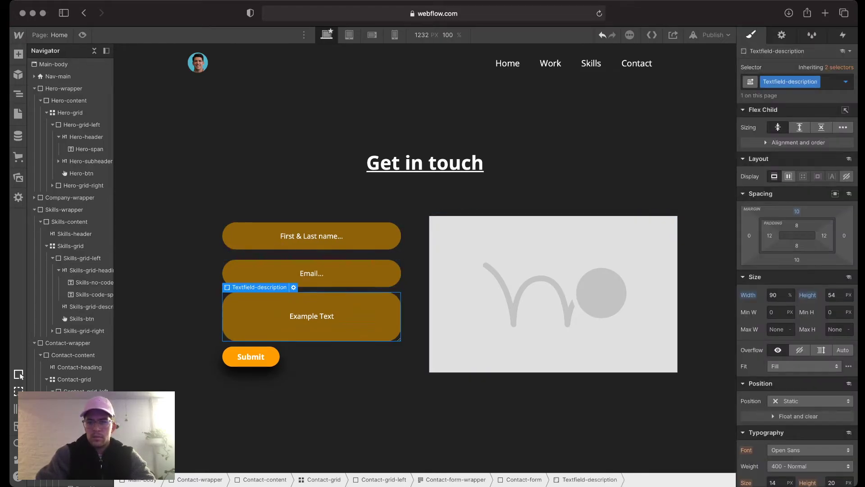
click(797, 211)
text(10)
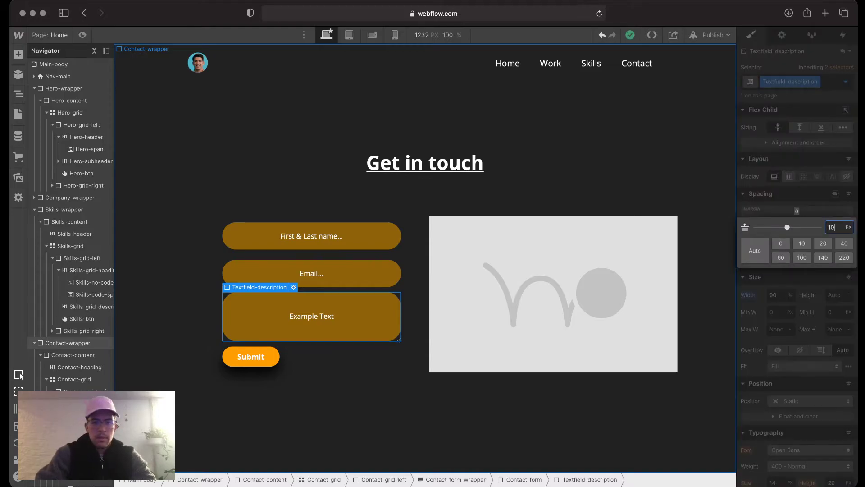
key(Return)
Step: Give the Submit button a top margin of 2vh
click(251, 357)
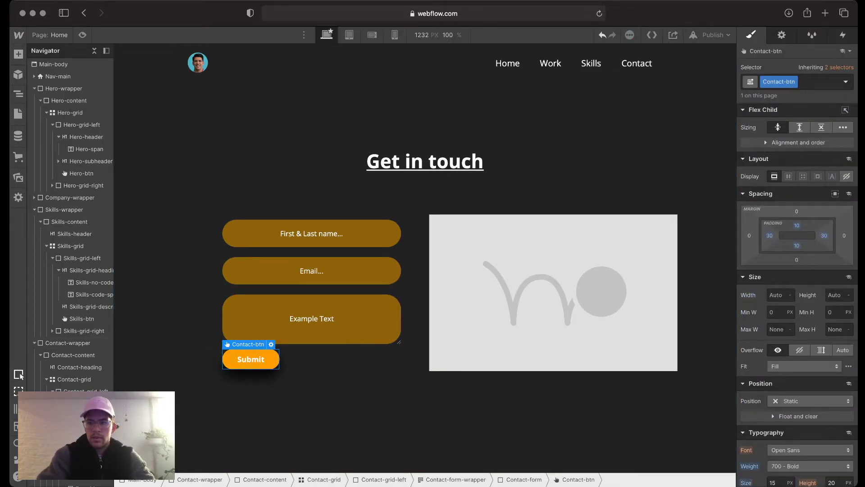
click(796, 211)
text(2)
key(Return)
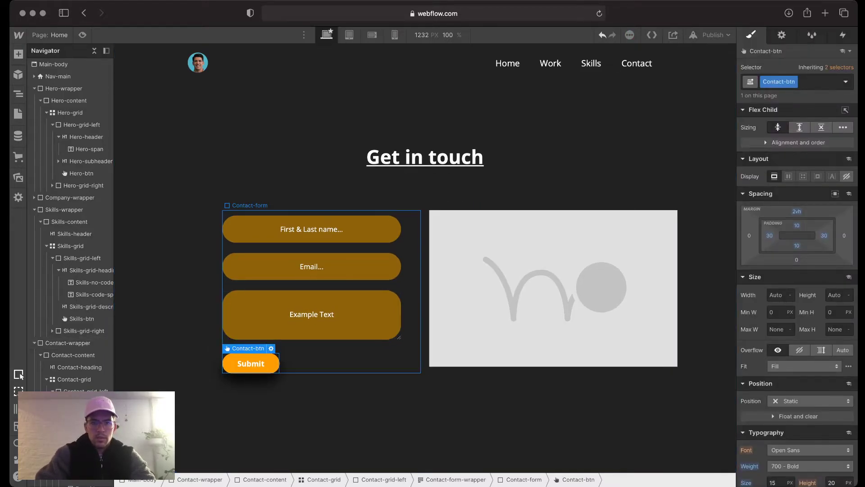
Step: Set the top margin of both the description field and the email field to 5 px
click(342, 315)
click(796, 211)
text(5)
key(Return)
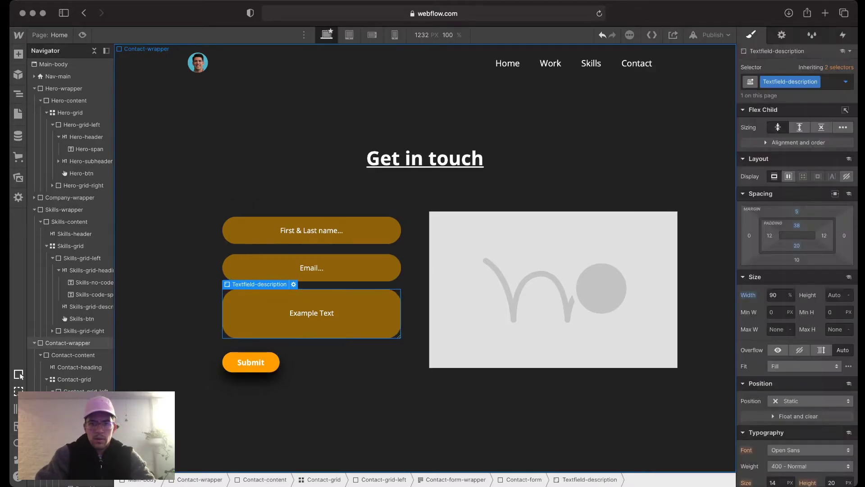
click(312, 267)
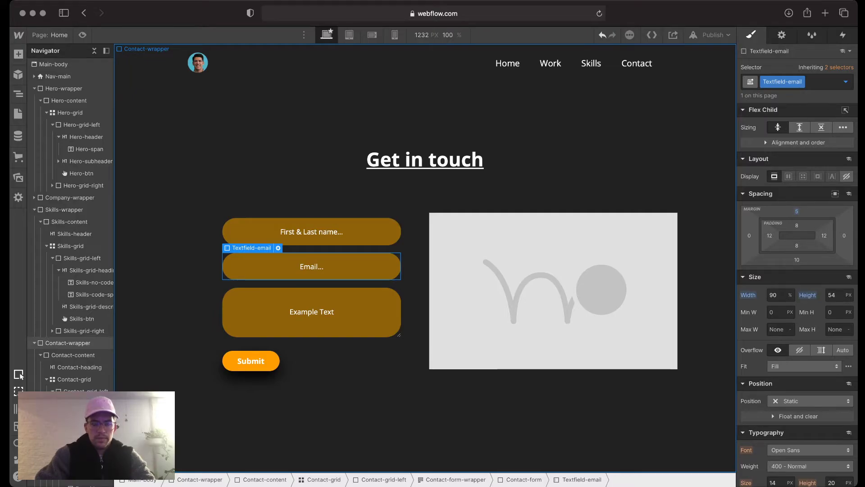
click(199, 311)
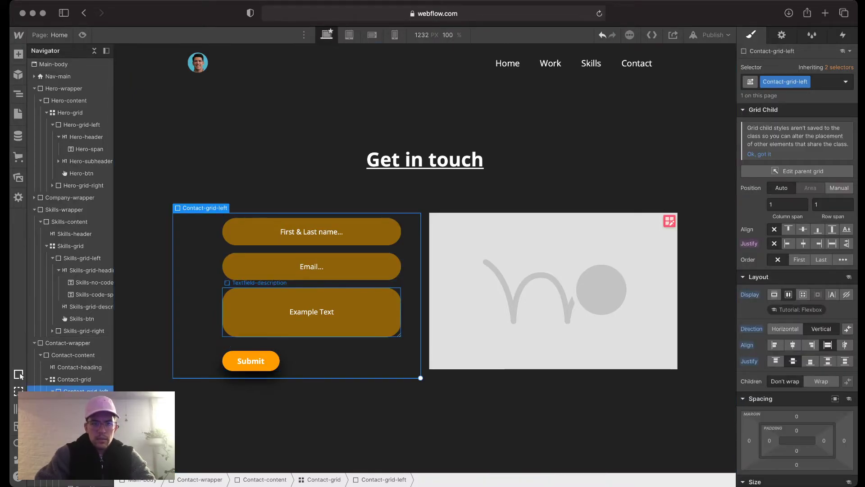
click(312, 232)
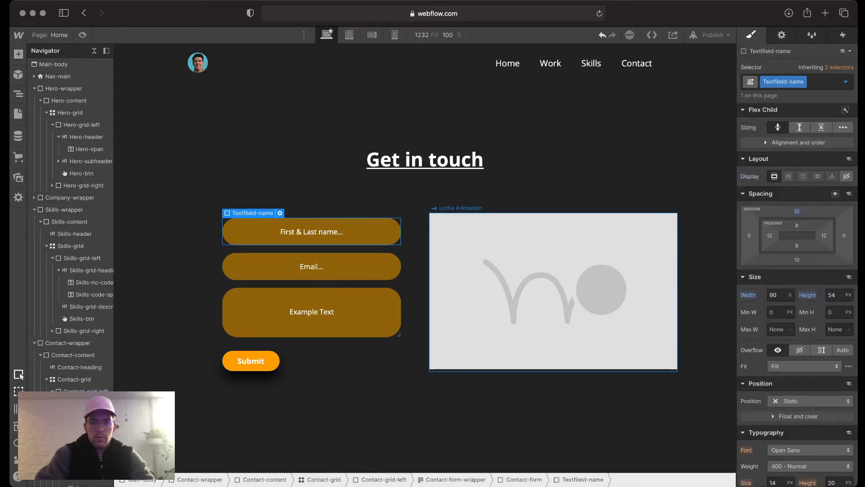
click(391, 159)
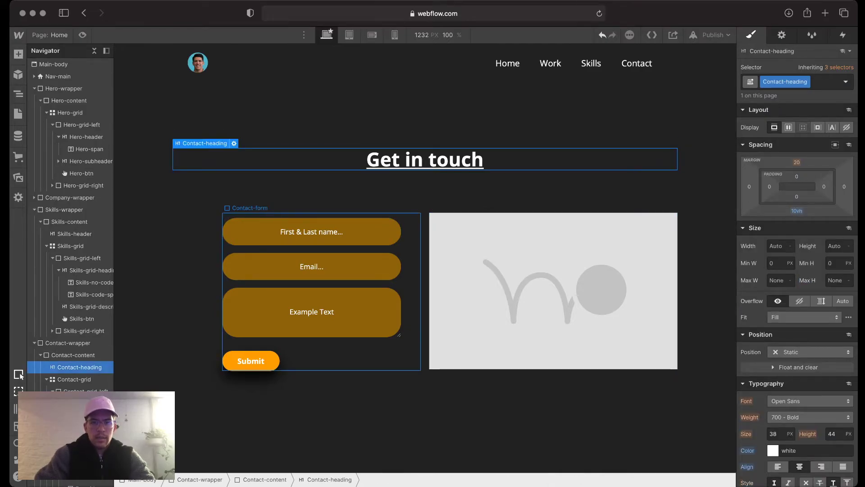
click(333, 264)
Step: Select the Lottie placeholder, then open Shape in a new browser tab and go to its animated illustrations
click(532, 270)
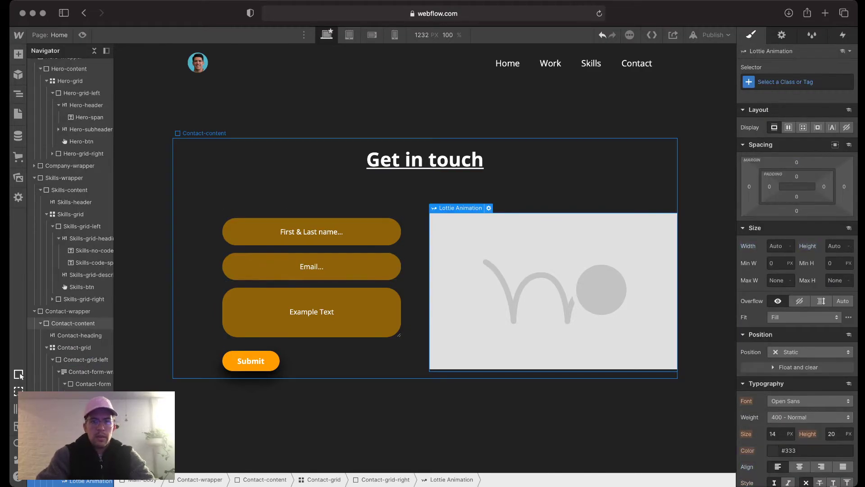
key(super+t)
text(sh)
key(Return)
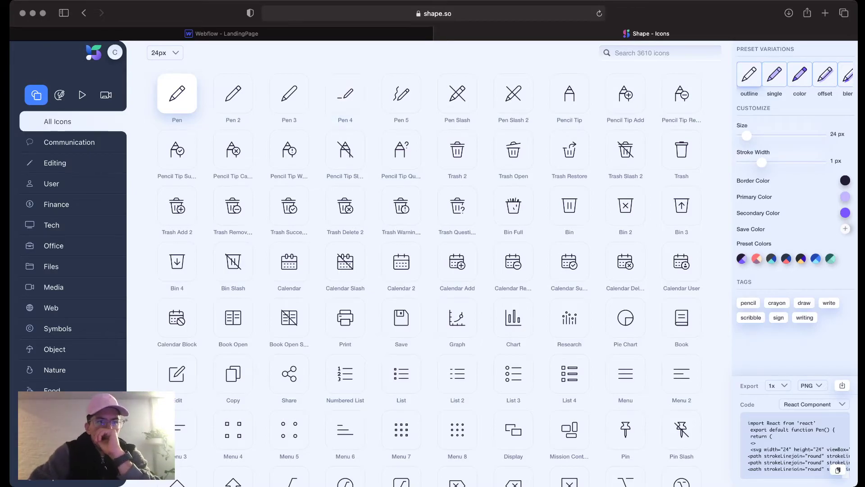
click(60, 95)
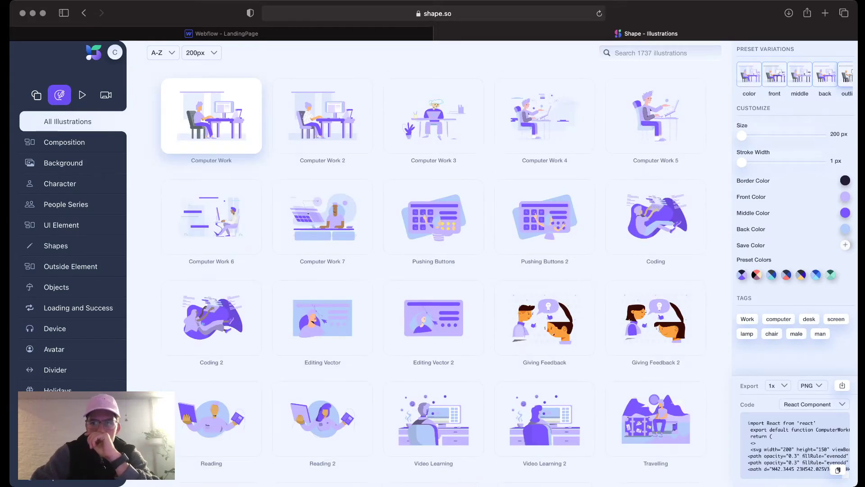
click(106, 94)
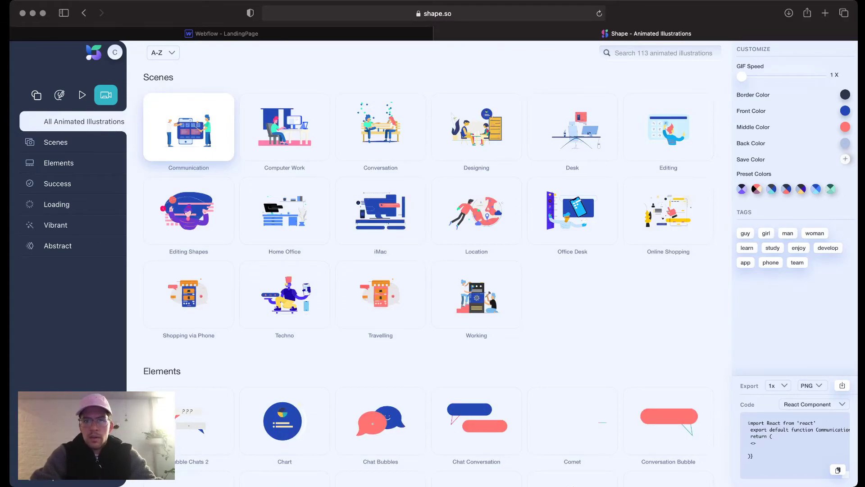
Step: Search the animated illustrations for "email" and export the Communication illustration in JSON format
text(email)
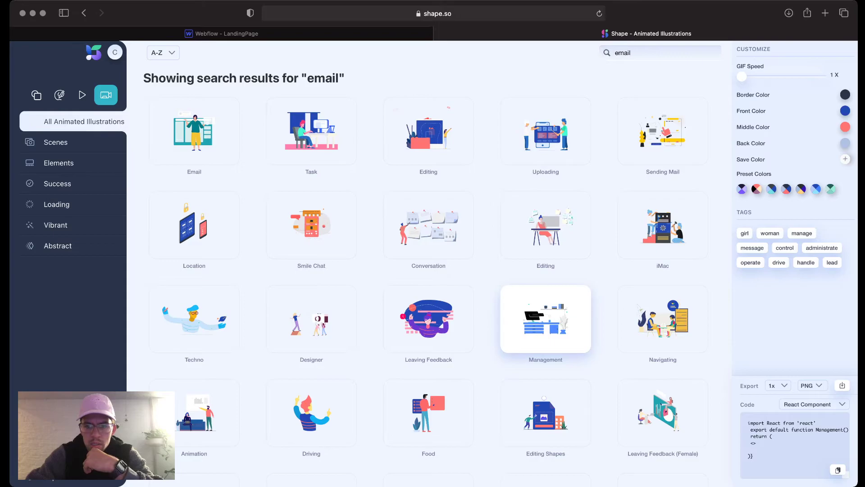
scroll(433, 262, down, 3)
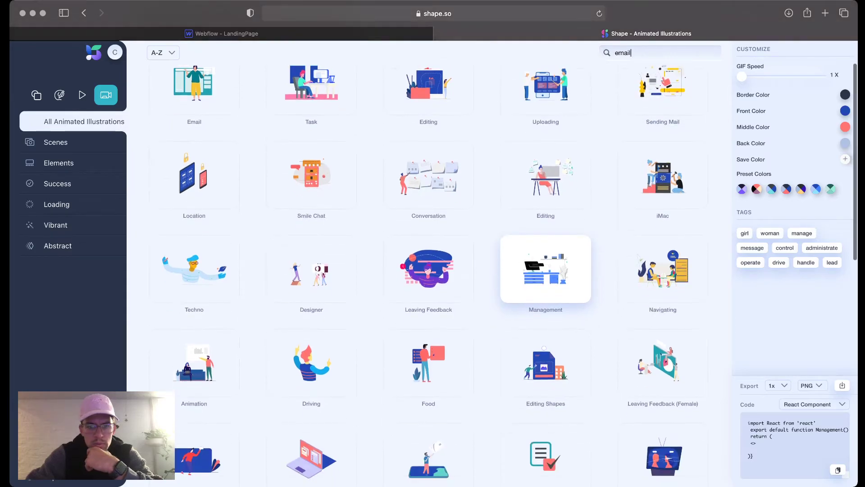
scroll(595, 225, down, 1)
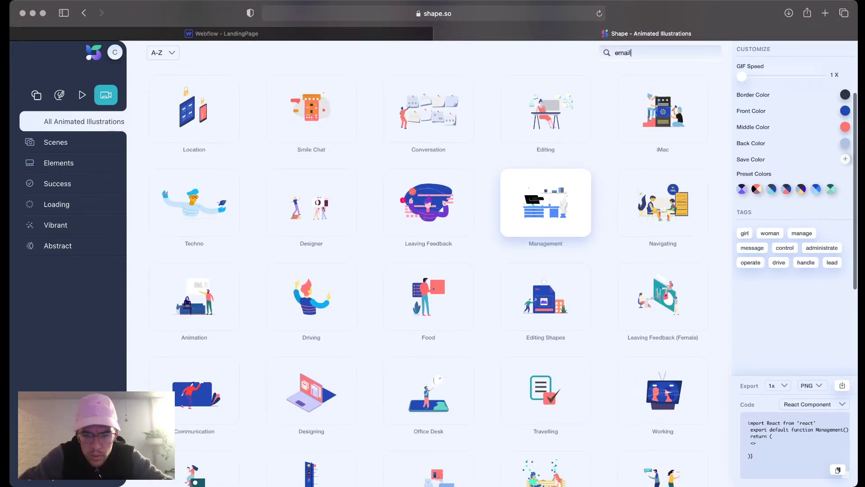
scroll(663, 203, down, 1)
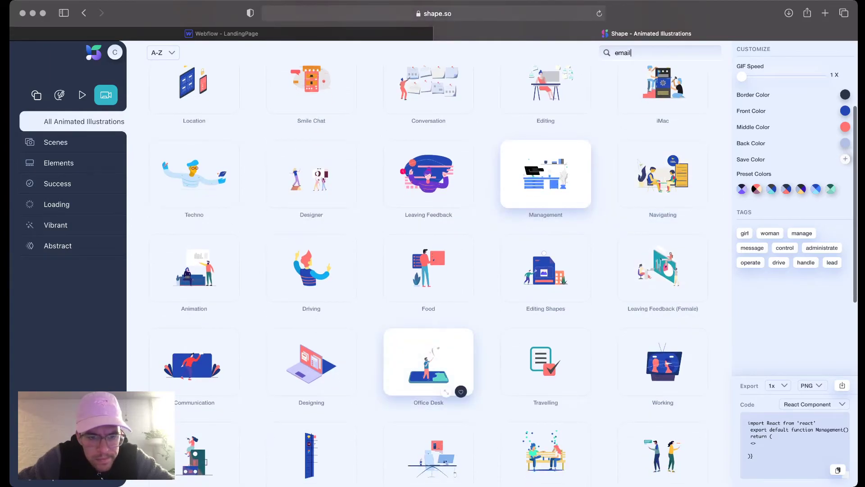
scroll(546, 343, down, 1)
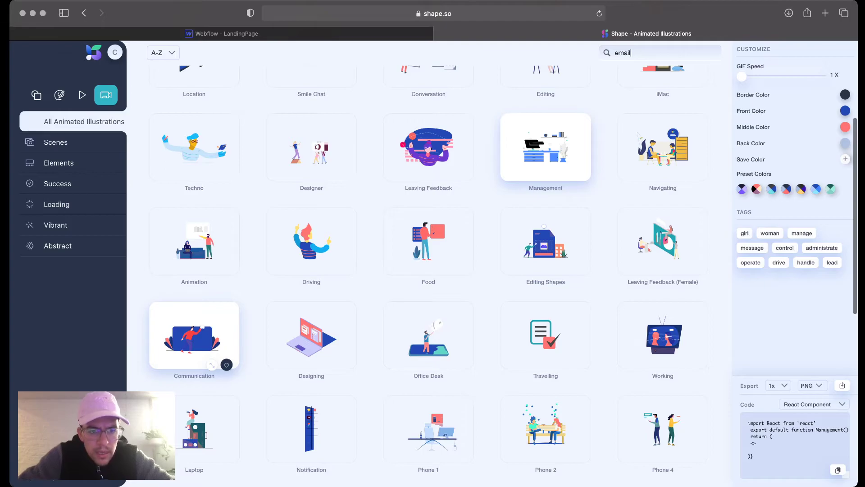
click(194, 336)
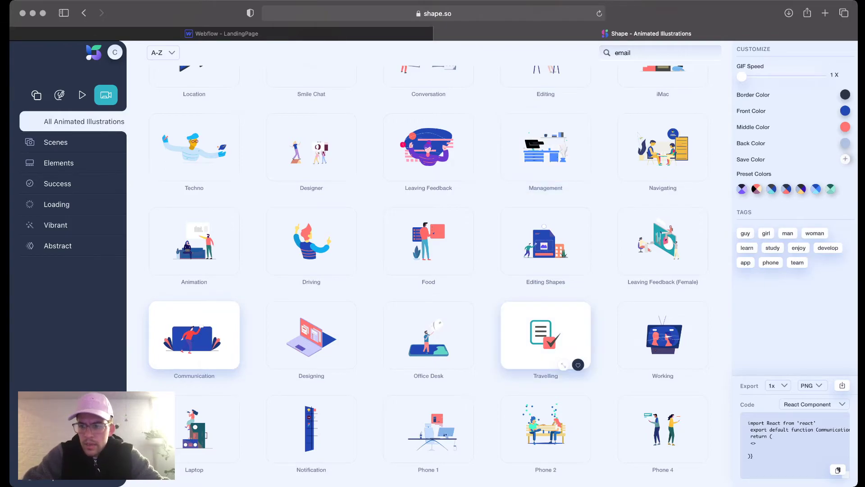
click(813, 397)
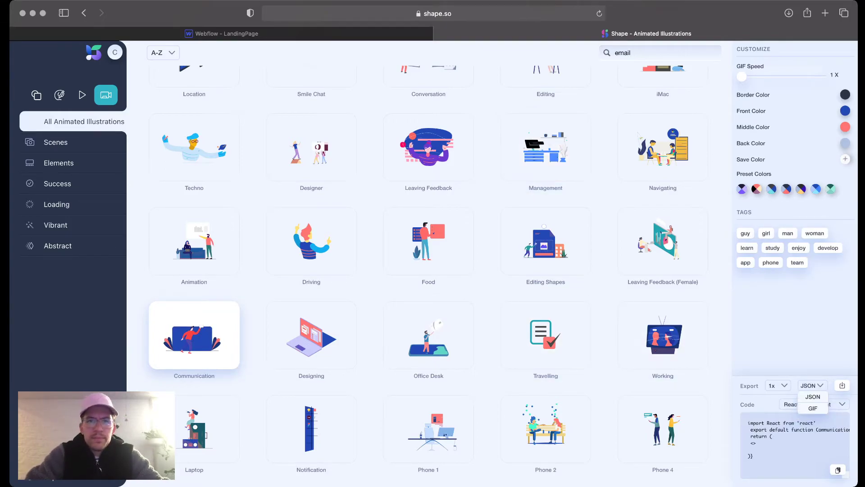
Step: Switch back to Webflow and upload the Communication JSON file to the site's assets
click(221, 34)
click(18, 192)
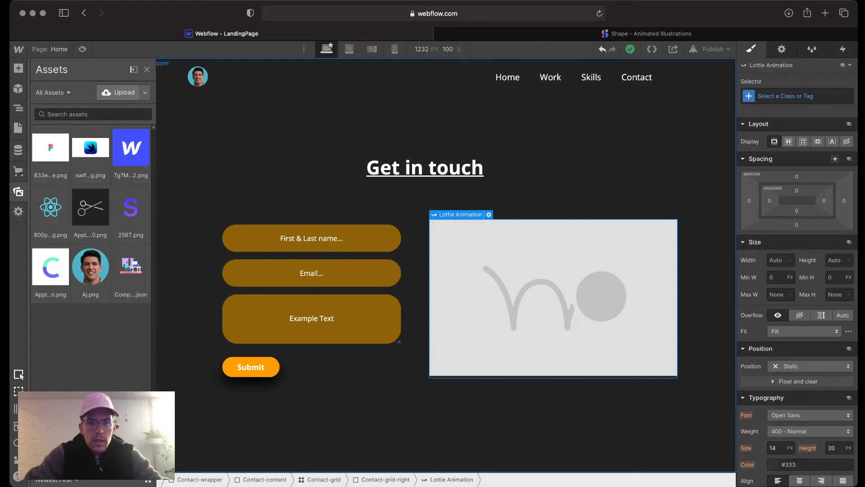
click(118, 92)
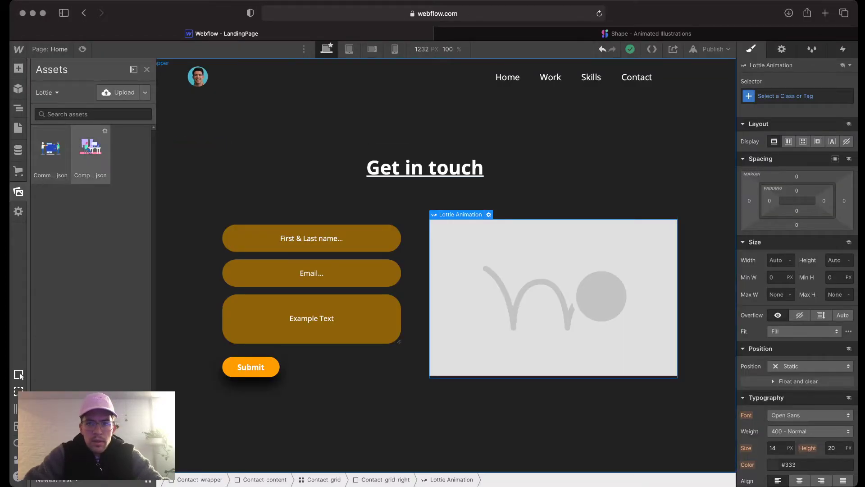
key(z)
Step: Replace the Contact section's placeholder Lottie sequence with Communication.json
click(489, 215)
click(490, 267)
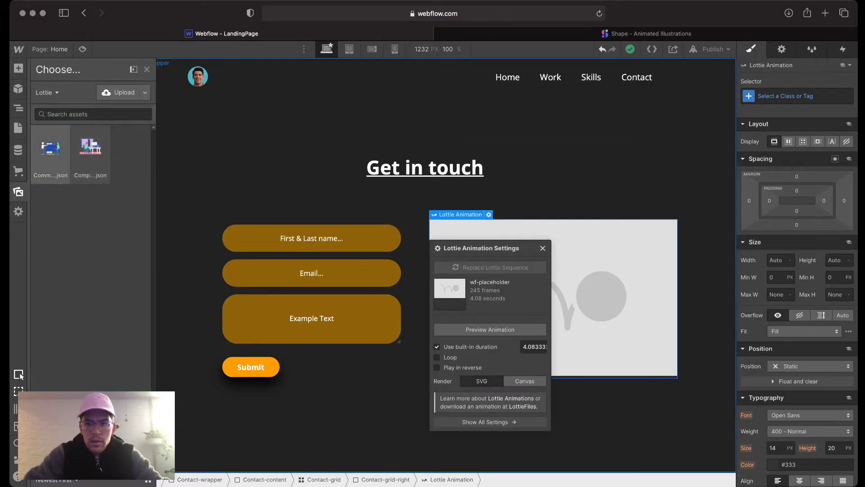
click(51, 148)
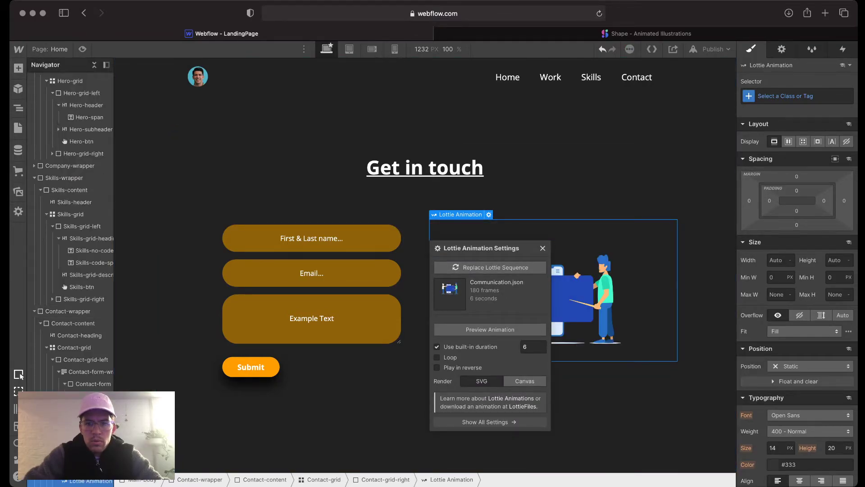
key(Escape)
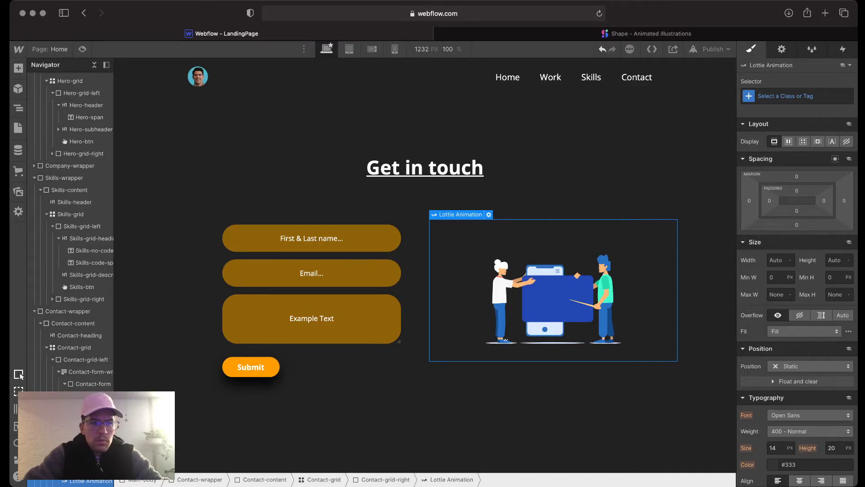
Step: Swap the Contact section's Lottie sequence for Computer Work.json
click(489, 214)
click(490, 267)
click(91, 153)
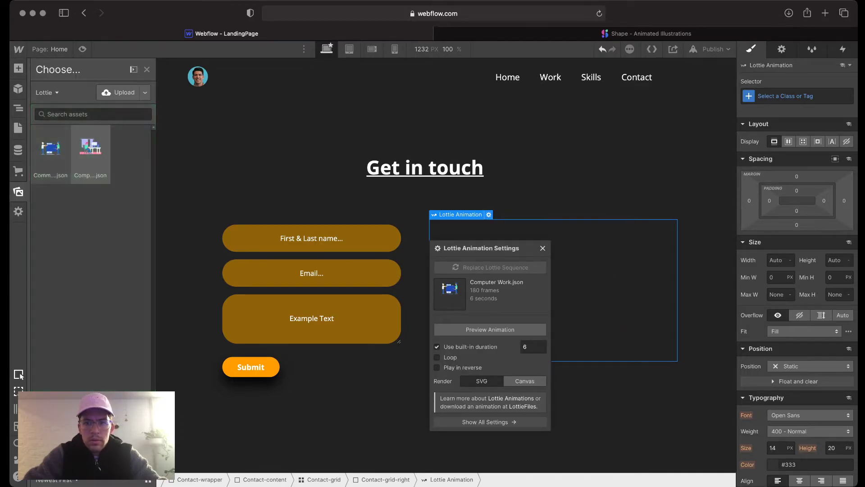
key(Return)
key(Escape)
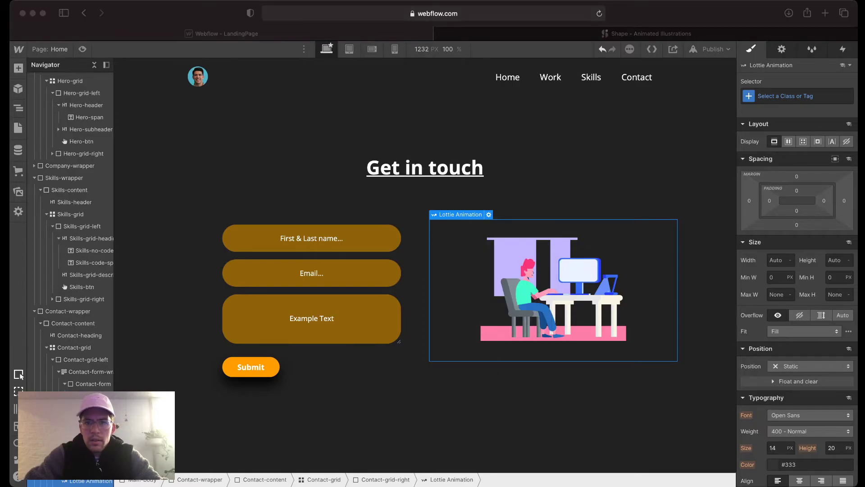
Step: Recheck the "email" illustration results in Shape, and open the site's Lottie assets in Webflow
click(646, 34)
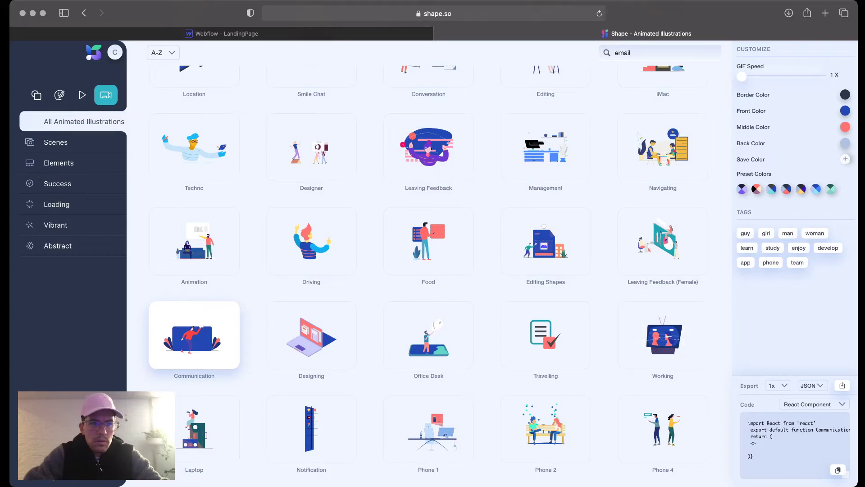
click(226, 33)
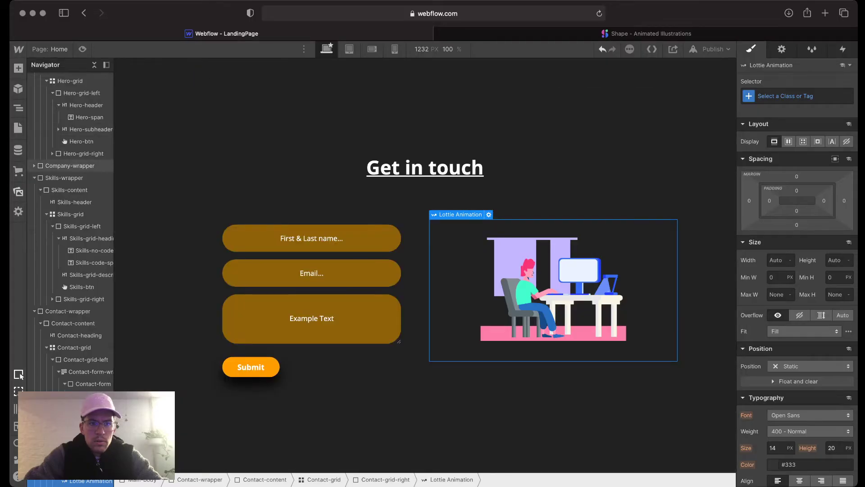
key(j)
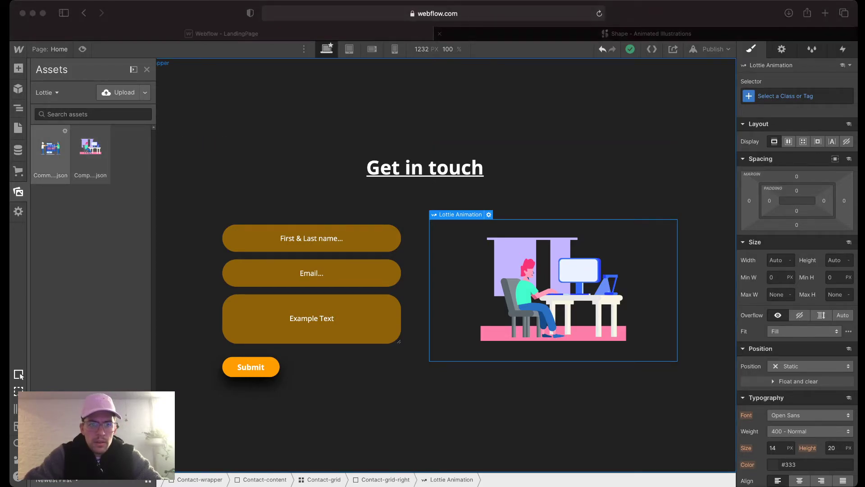
Step: Switch to Shape and browse the Scenes, Elements, Success and Loading illustrations for a contact-themed animation
click(652, 33)
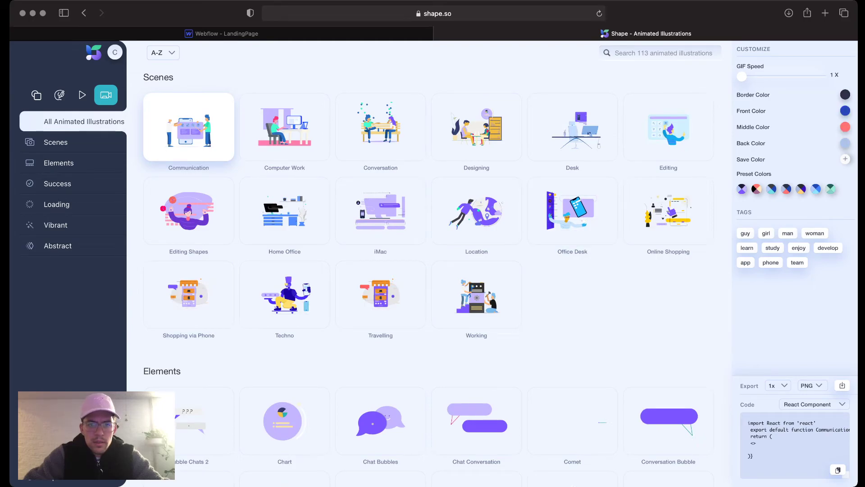
scroll(419, 270, down, 6)
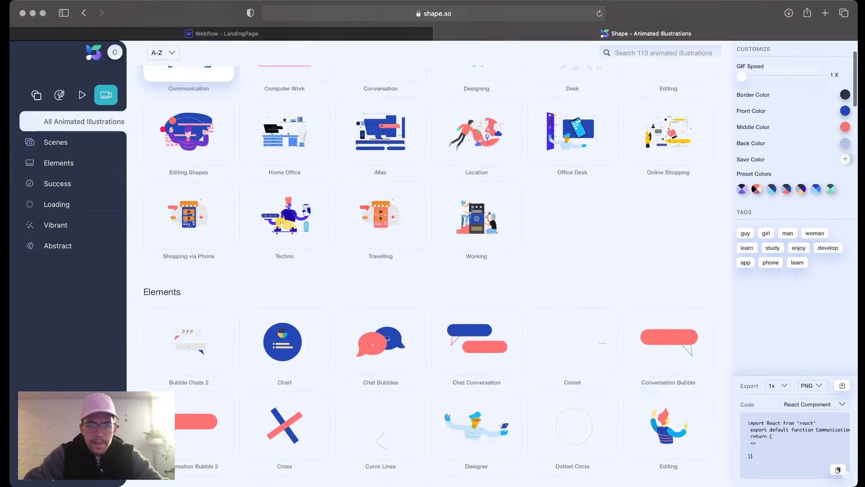
scroll(419, 270, up, 2)
scroll(419, 271, down, 7)
scroll(419, 270, down, 3)
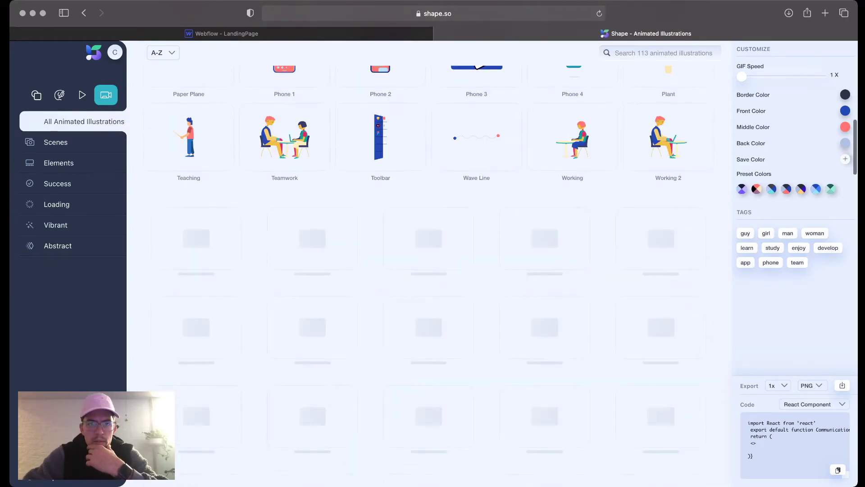
scroll(419, 270, down, 10)
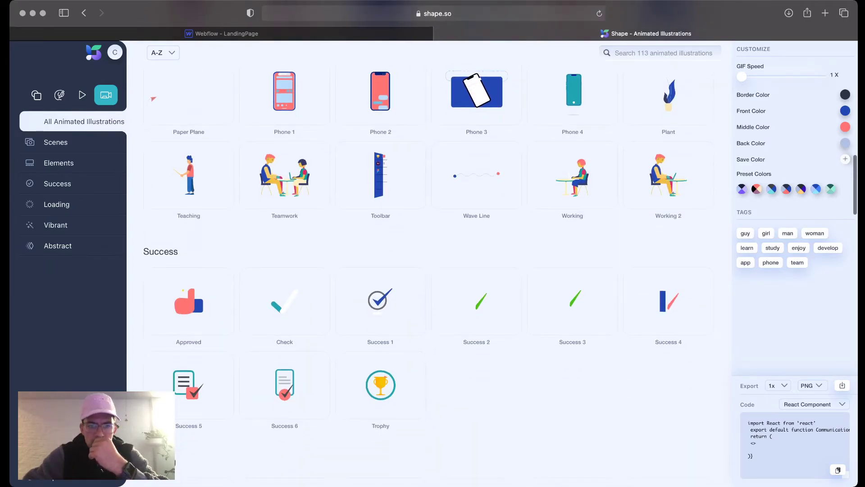
scroll(419, 271, down, 15)
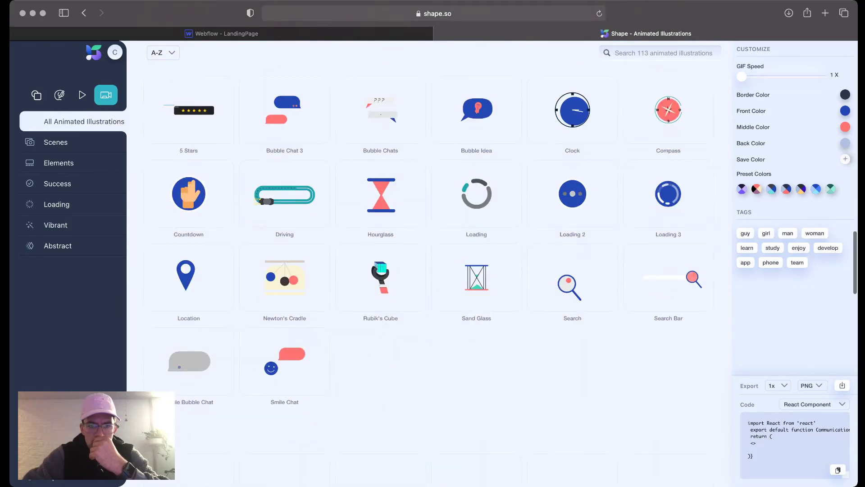
scroll(419, 270, down, 3)
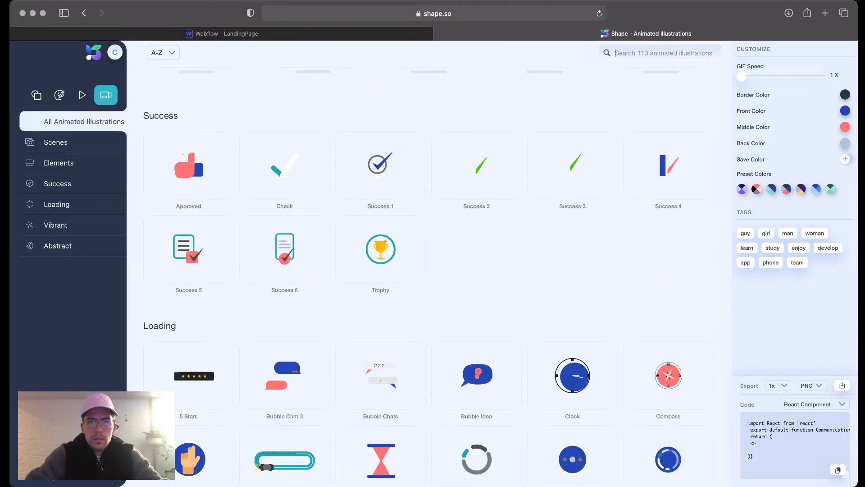
Step: Search the animated illustrations for "communication" and look through the results for a suitable animation
text(communication)
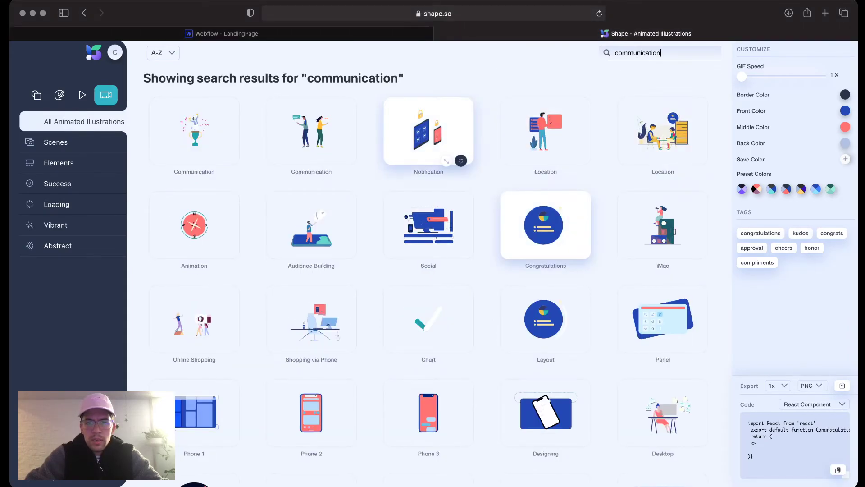
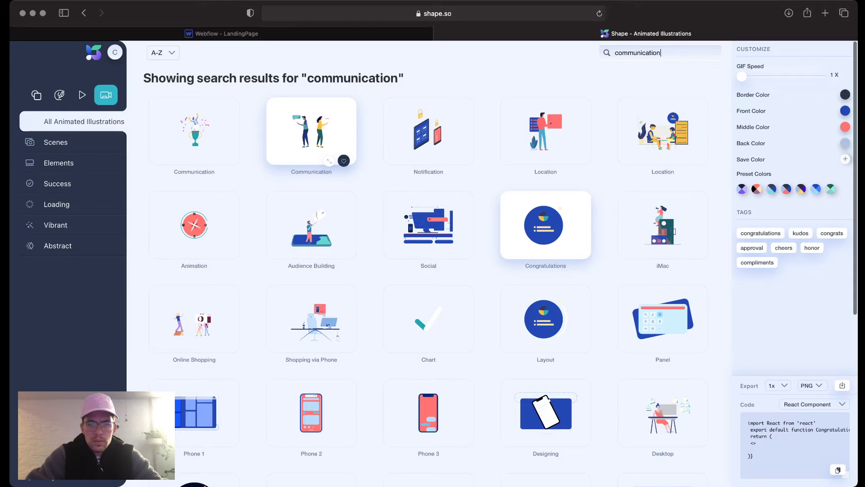
scroll(432, 261, down, 3)
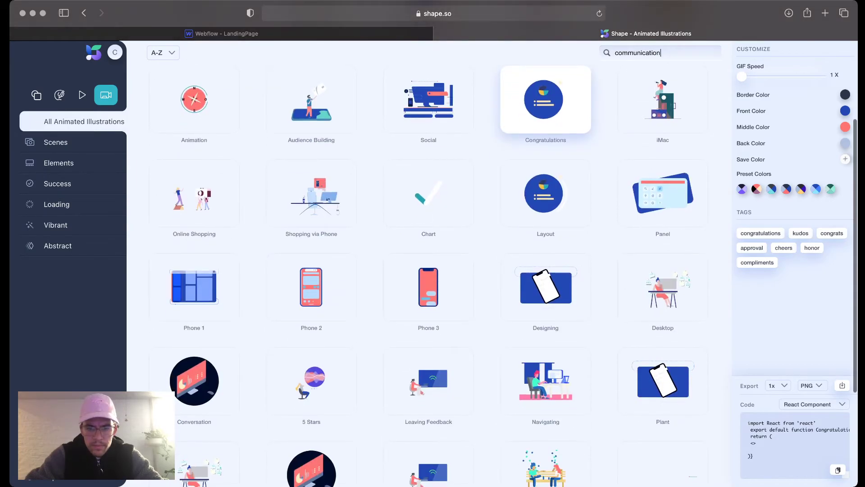
scroll(432, 261, down, 3)
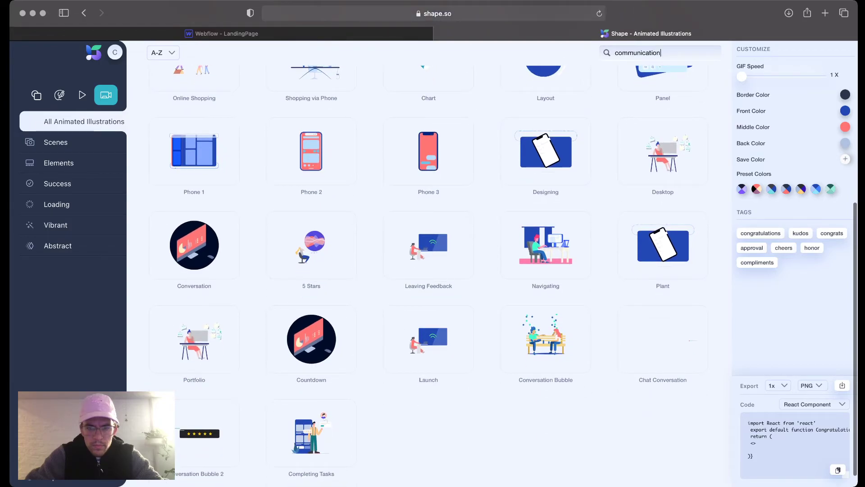
scroll(433, 261, down, 1)
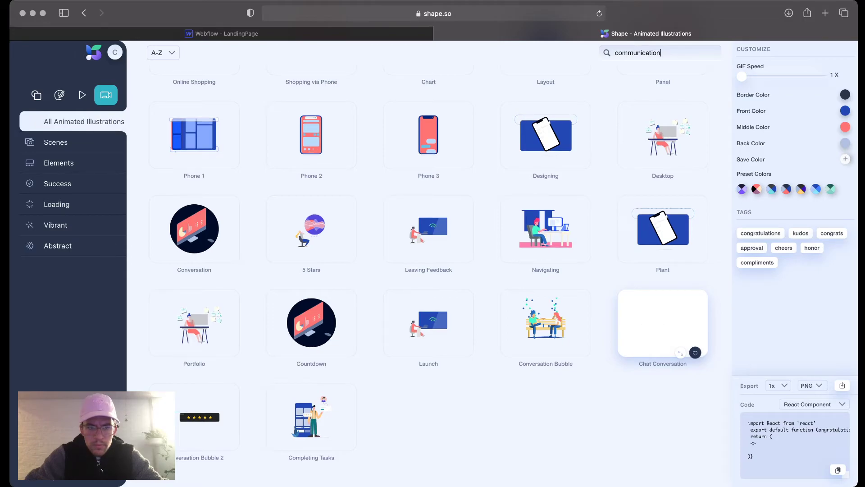
scroll(545, 261, up, 5)
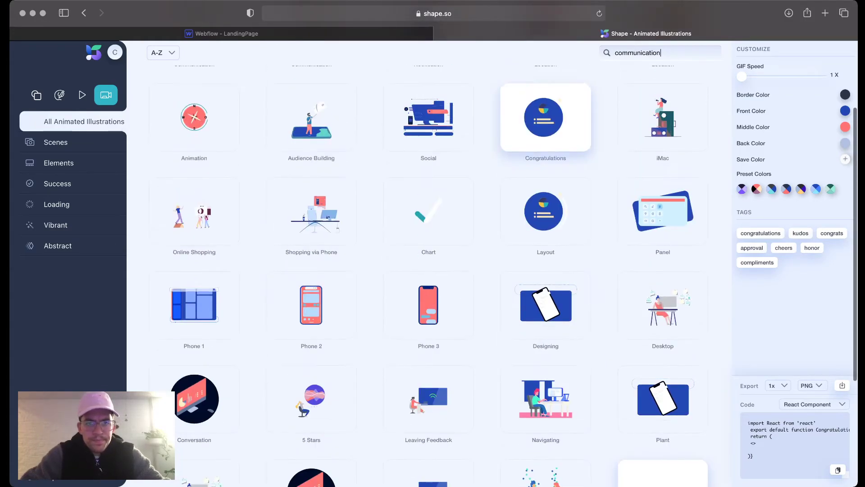
scroll(545, 187, up, 1)
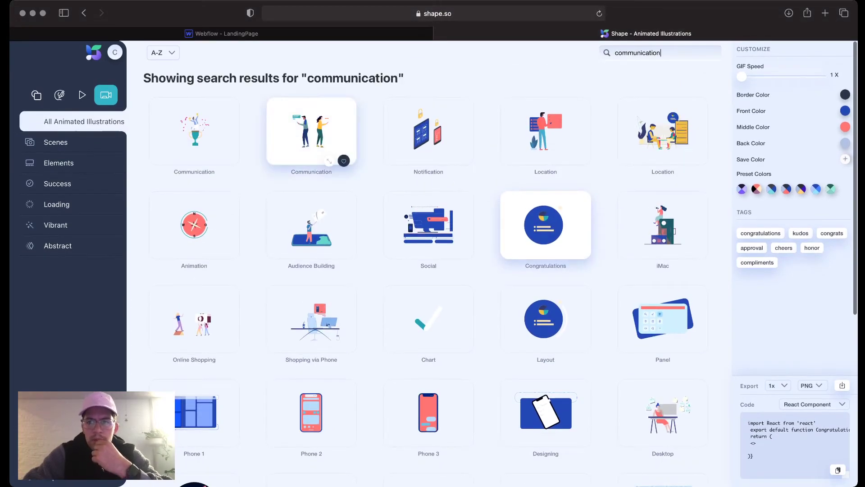
Step: Select the Location illustration of a standing man and export it in JSON format
click(312, 131)
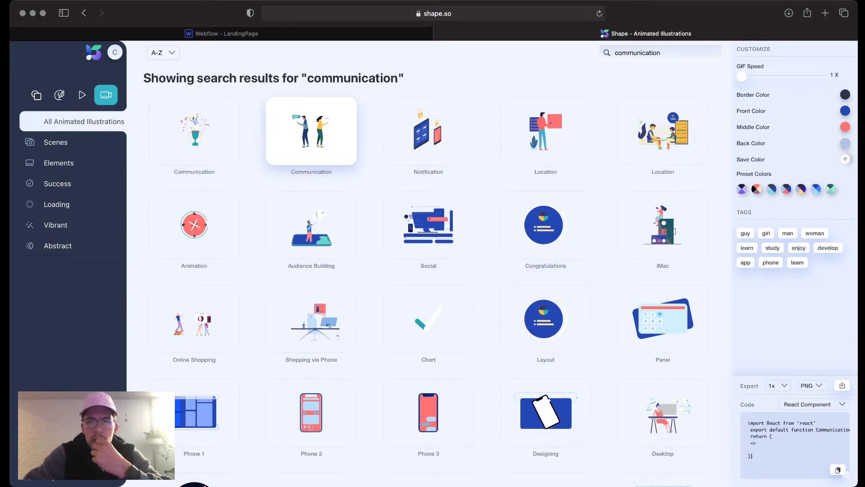
click(535, 139)
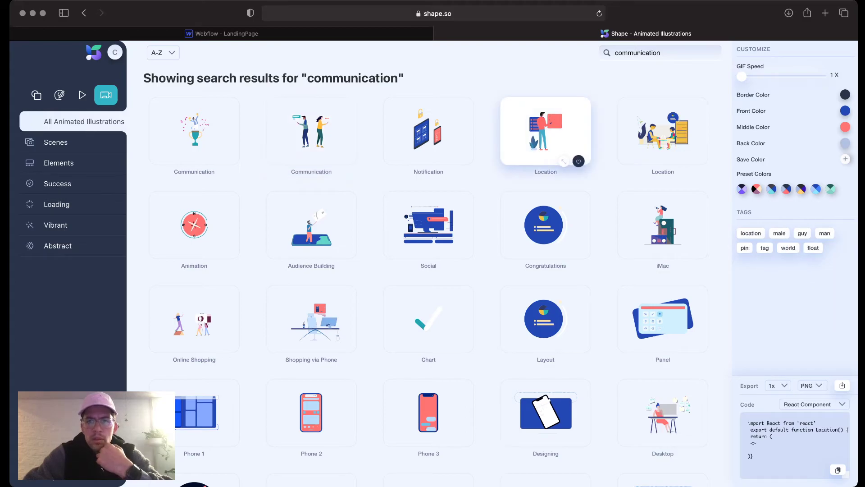
click(810, 385)
click(811, 397)
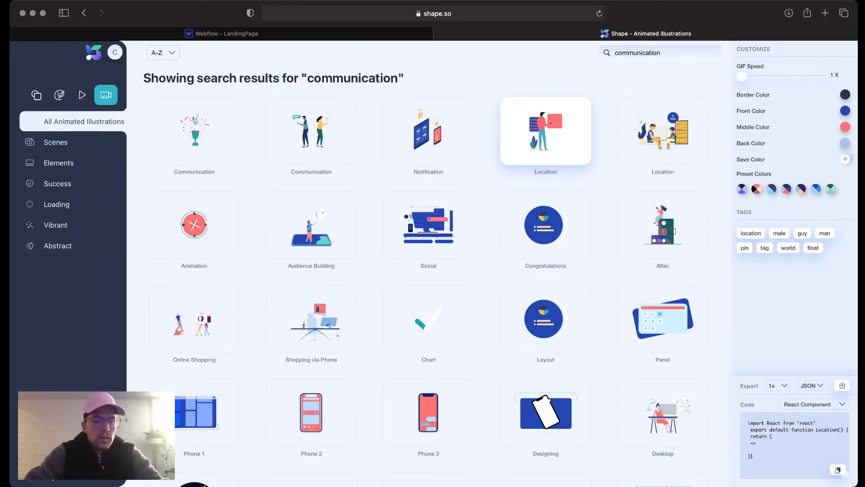
Step: Switch to Webflow and upload the Location JSON file to the site's assets
click(219, 33)
click(118, 92)
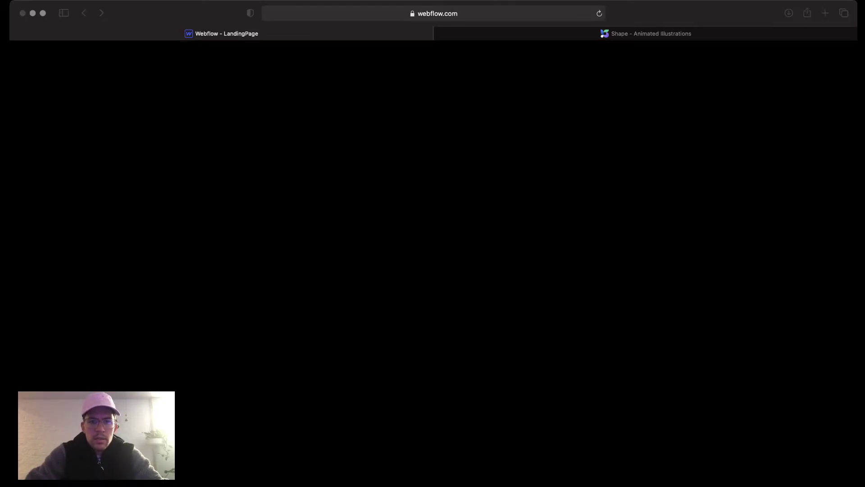
key(Return)
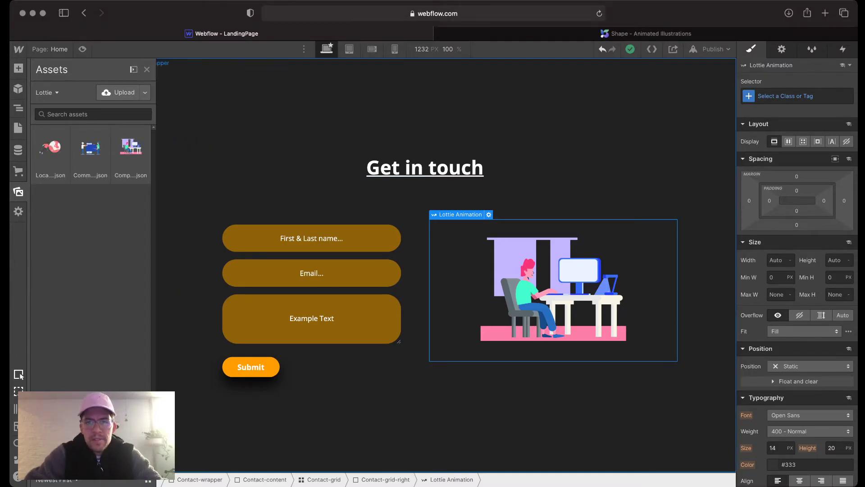
Step: Return to Shape, clear the illustration search, and browse the Scenes and Elements categories for another animation
click(646, 34)
double_click(646, 53)
key(BackSpace)
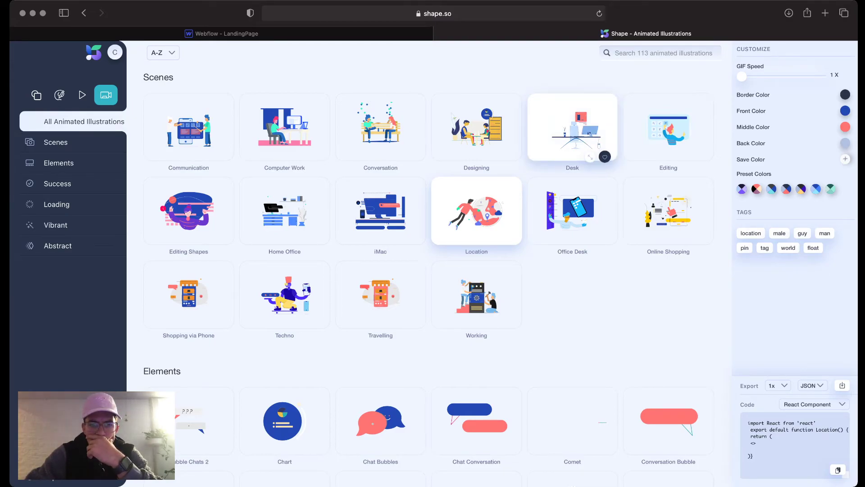
scroll(476, 169, down, 3)
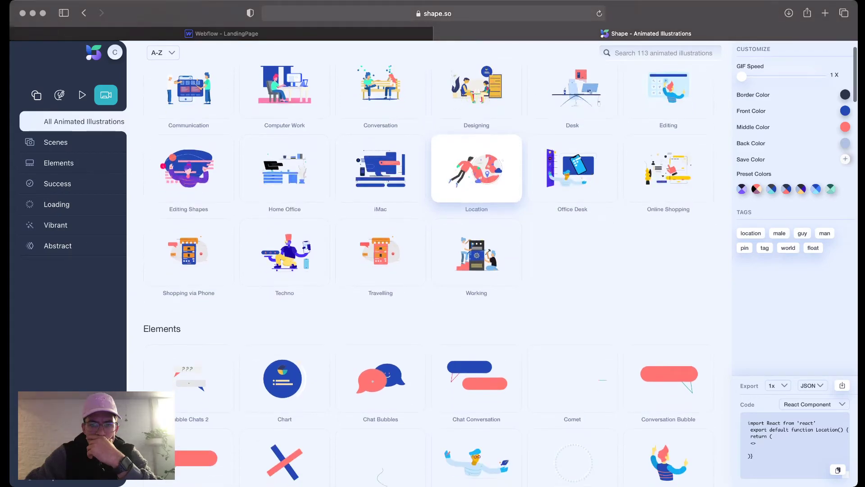
scroll(476, 135, down, 4)
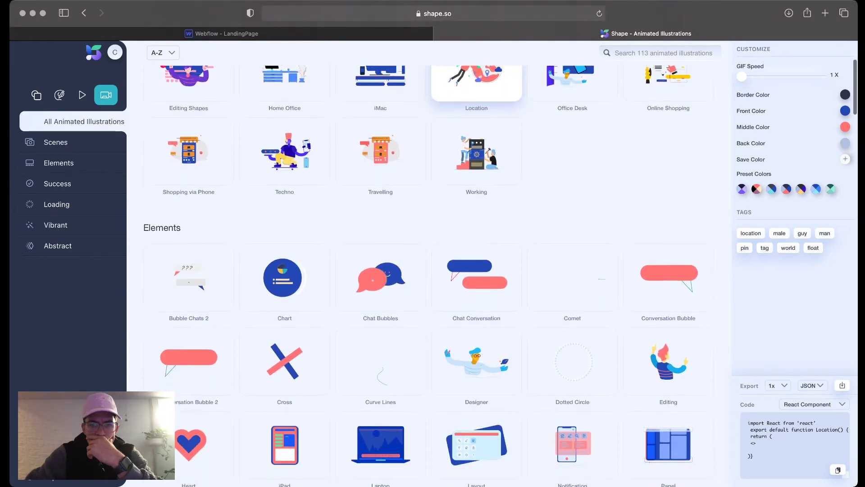
scroll(572, 261, down, 5)
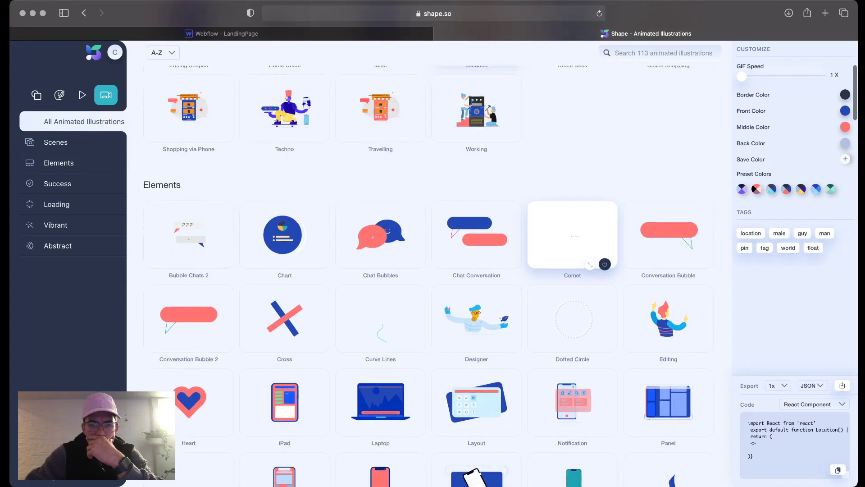
scroll(572, 252, down, 4)
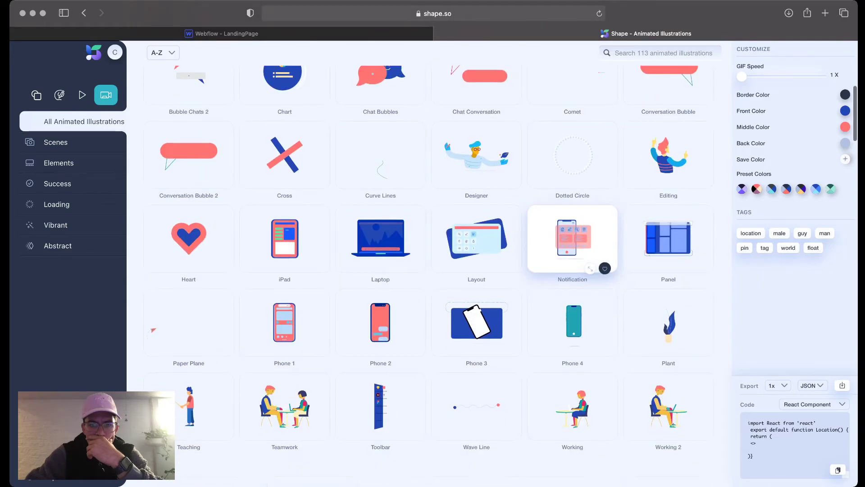
scroll(573, 315, down, 1)
scroll(572, 315, up, 12)
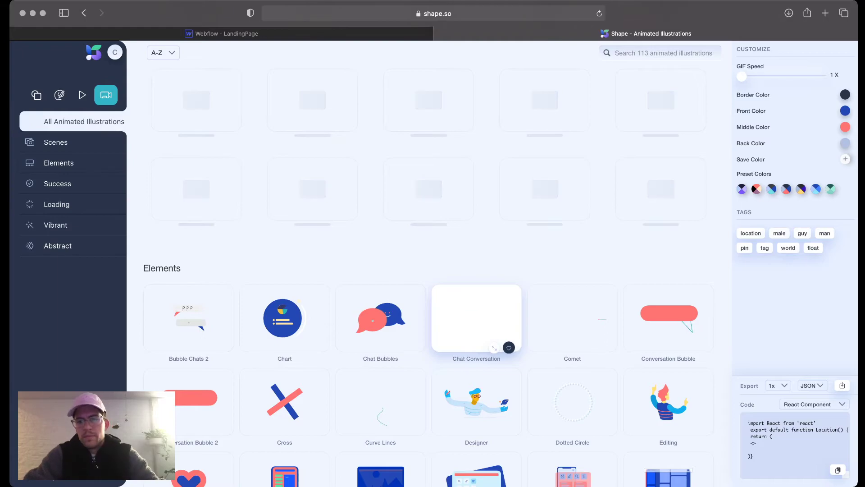
Step: Select the Chat Conversation illustration in the Elements category and set it to export in JSON format
click(477, 318)
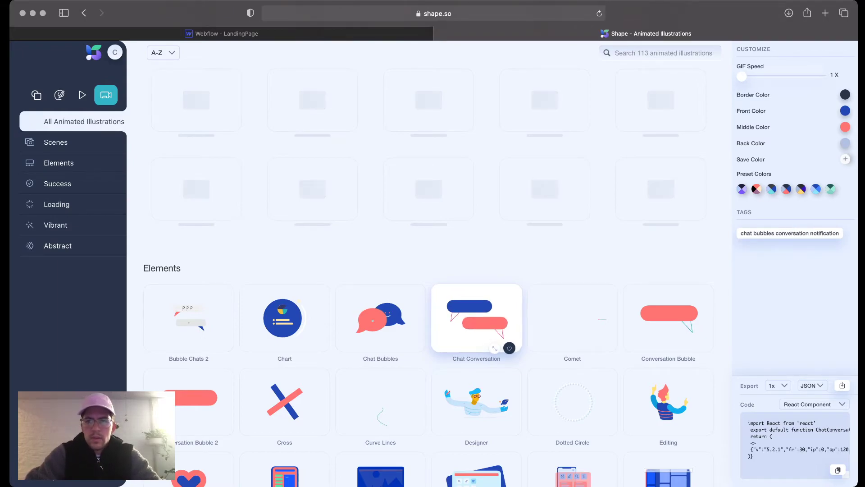
click(812, 386)
click(813, 397)
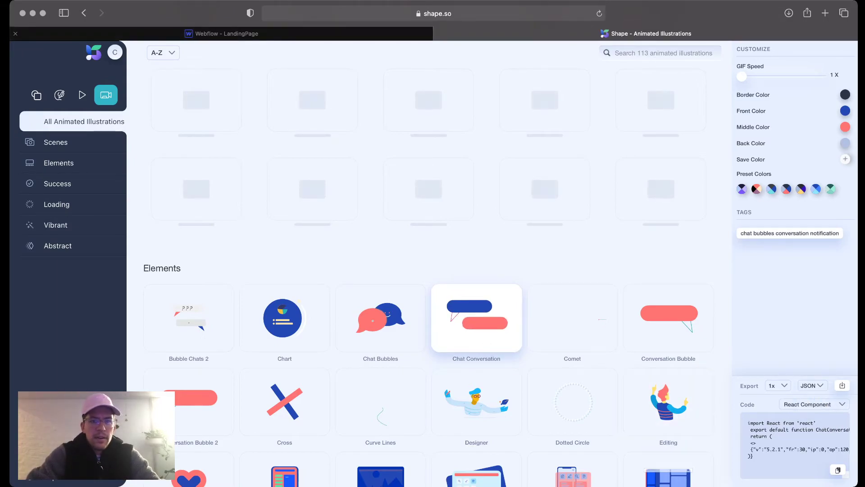
click(221, 34)
click(119, 93)
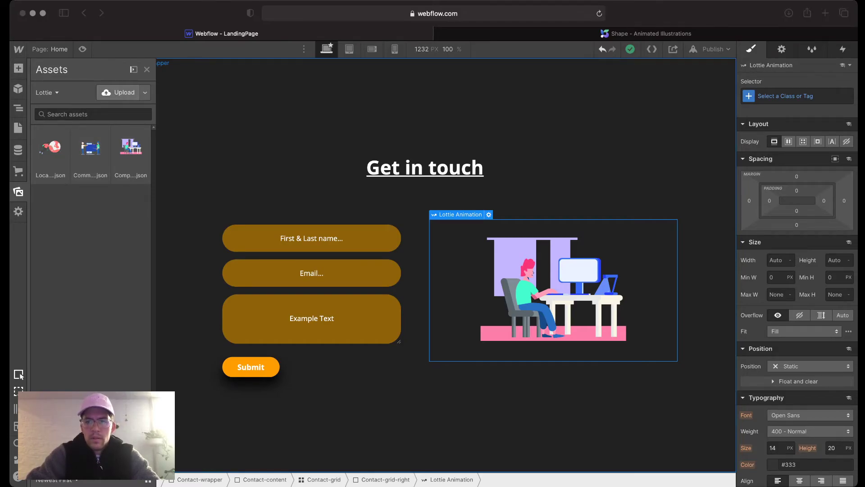
key(Escape)
Step: Export the Chat Conversation illustration from Shape as JSON again and add the file to the Webflow site's assets
click(645, 33)
click(814, 404)
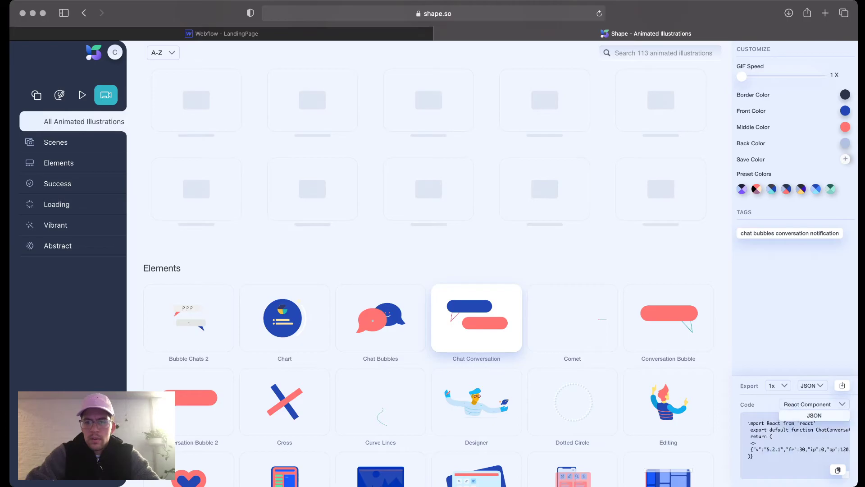
click(812, 385)
click(813, 397)
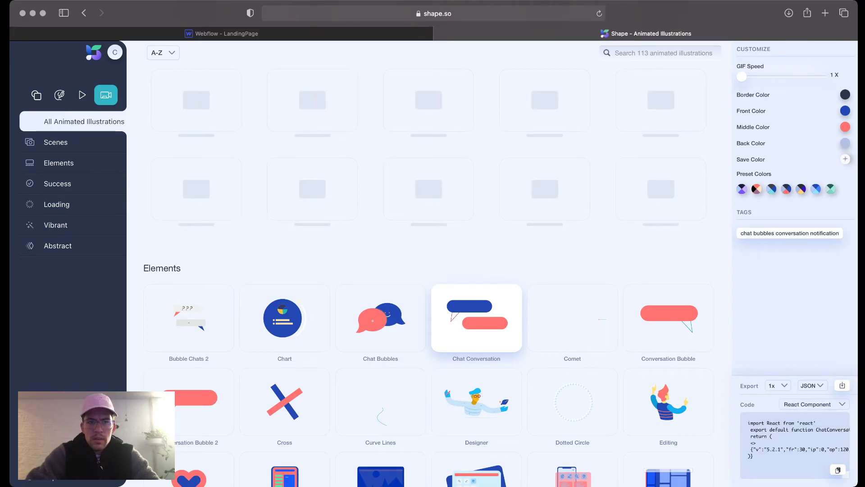
key(ctrl+shift+Tab)
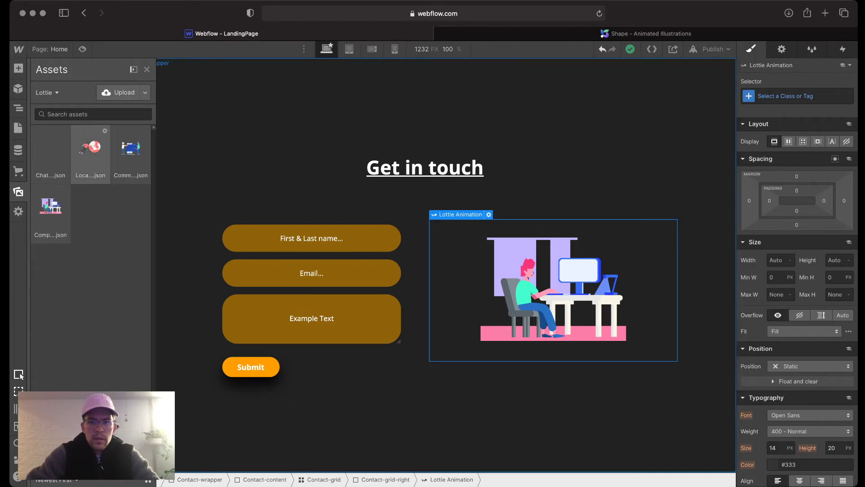
Step: Replace the contact section's Lottie sequence with Chat Conversation.json, set it to loop, and preview it on the page
key(z)
click(488, 214)
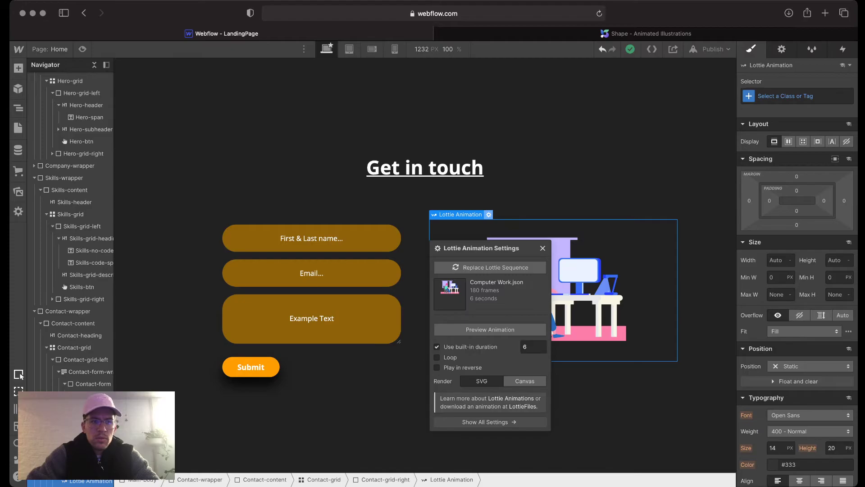
click(490, 267)
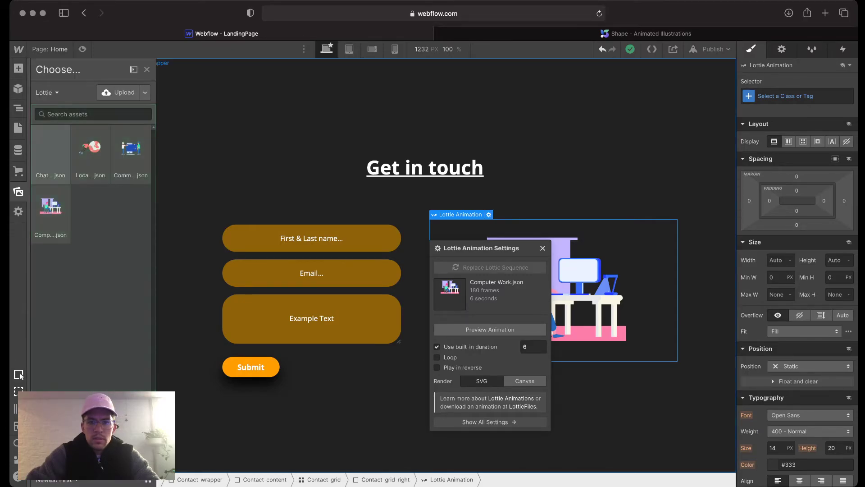
click(51, 153)
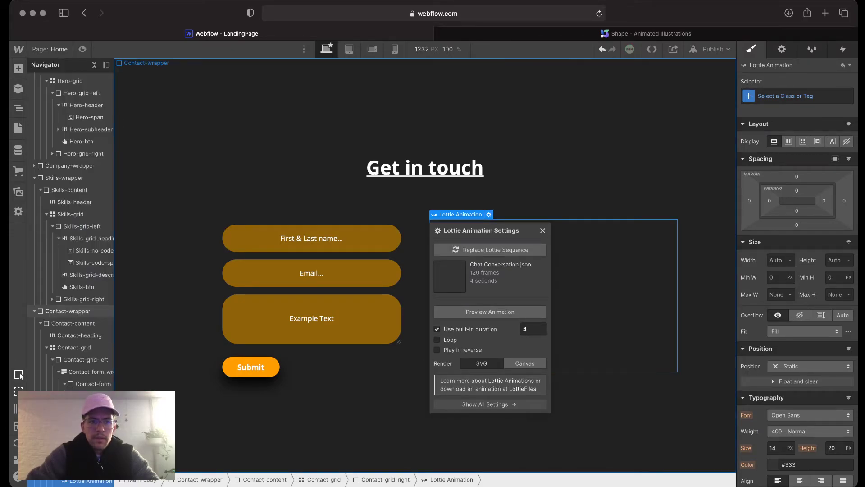
click(437, 357)
click(543, 248)
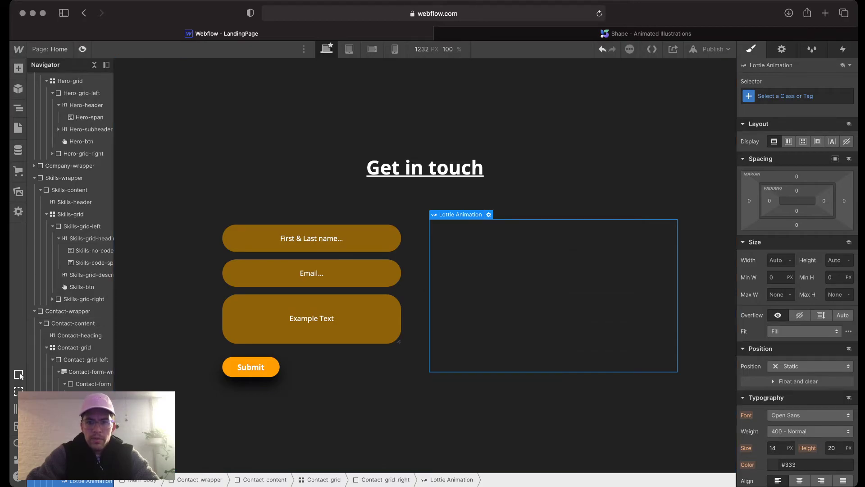
key(super+shift+p)
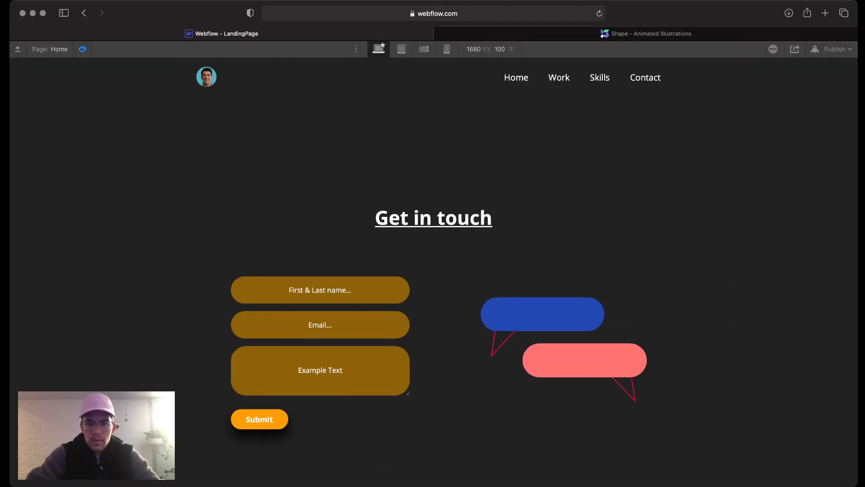
click(83, 49)
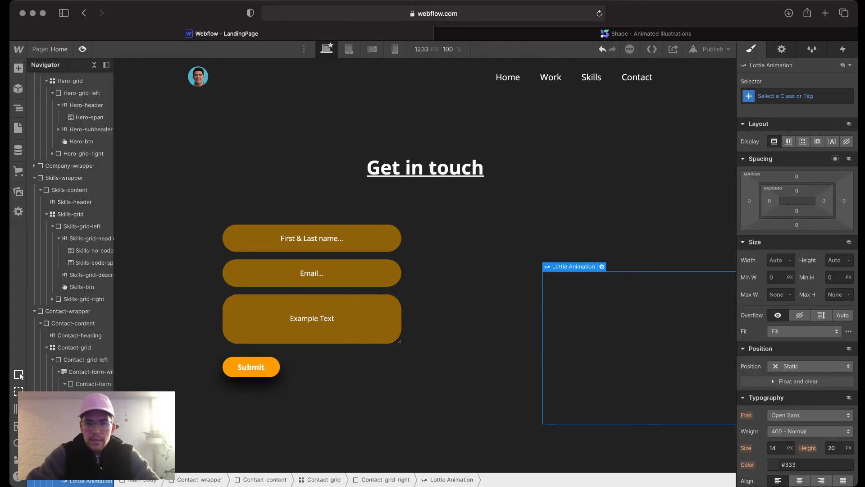
Step: Try the blue background colour #1b098f on the contact form's Example Text field and preview it beside the animation
click(312, 318)
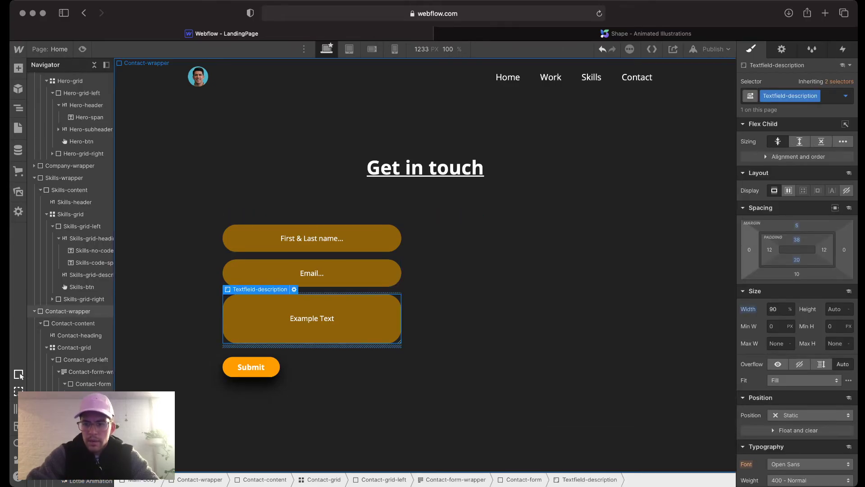
scroll(797, 301, down, 5)
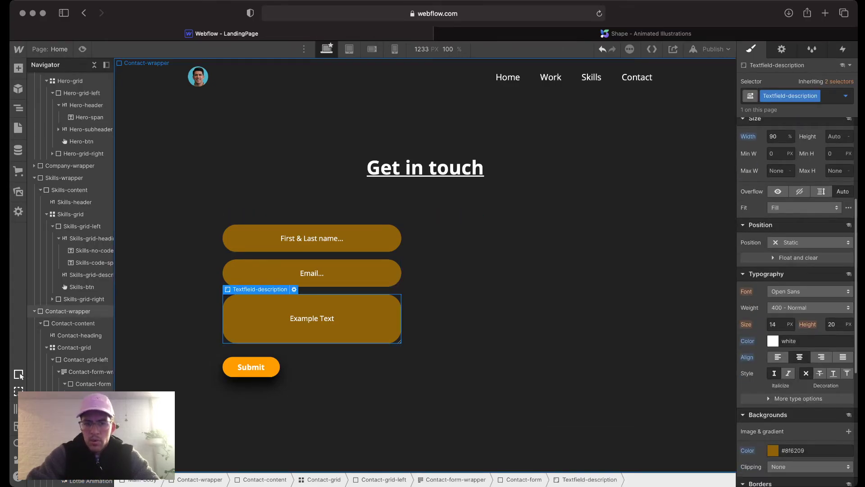
click(773, 450)
drag(754, 369, 841, 370)
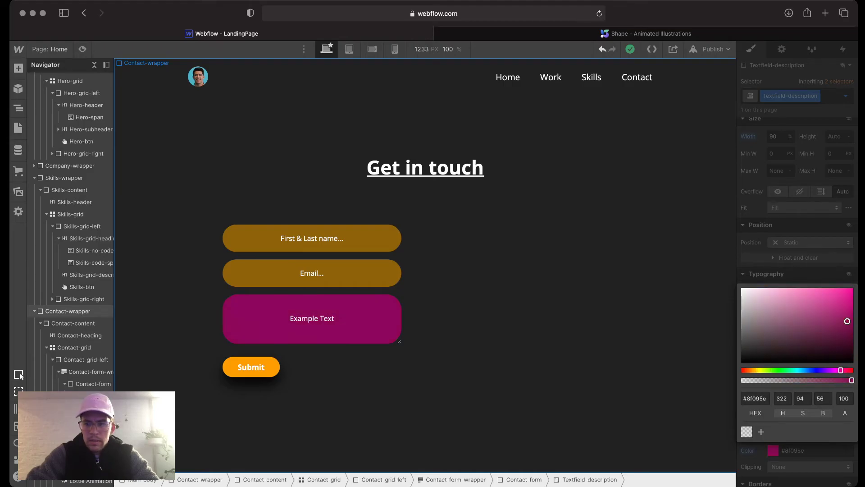
text(8f5e09)
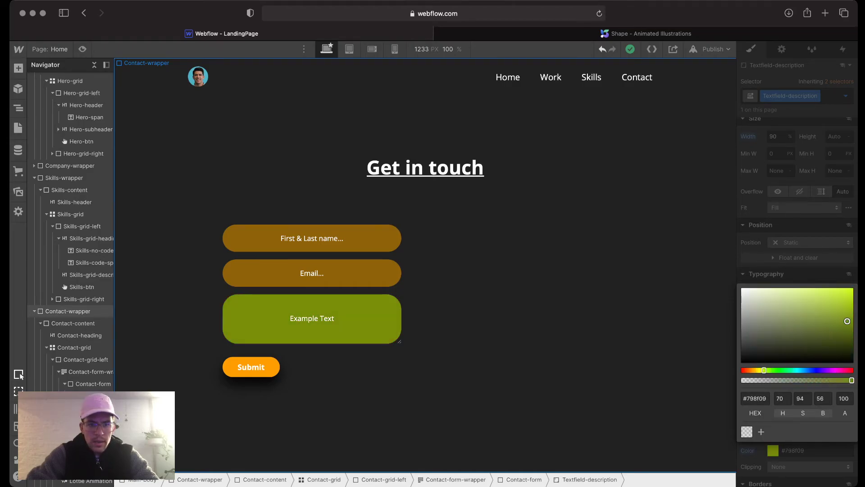
drag(752, 369, 818, 370)
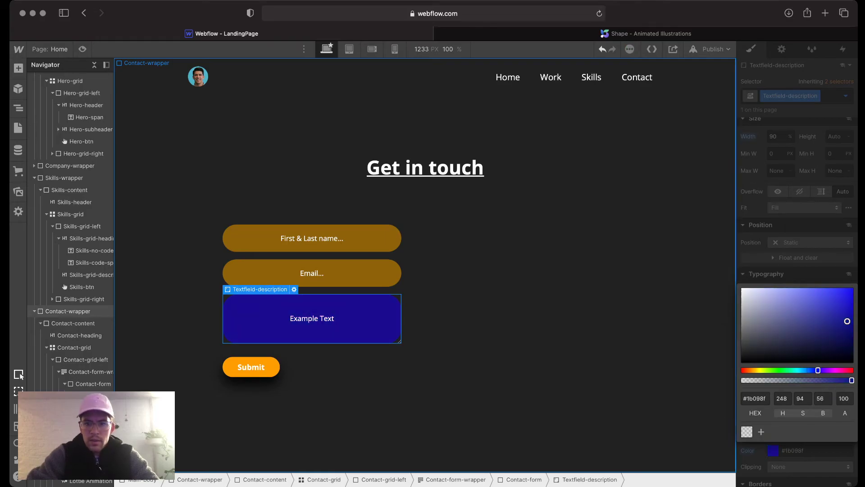
key(super+shift+p)
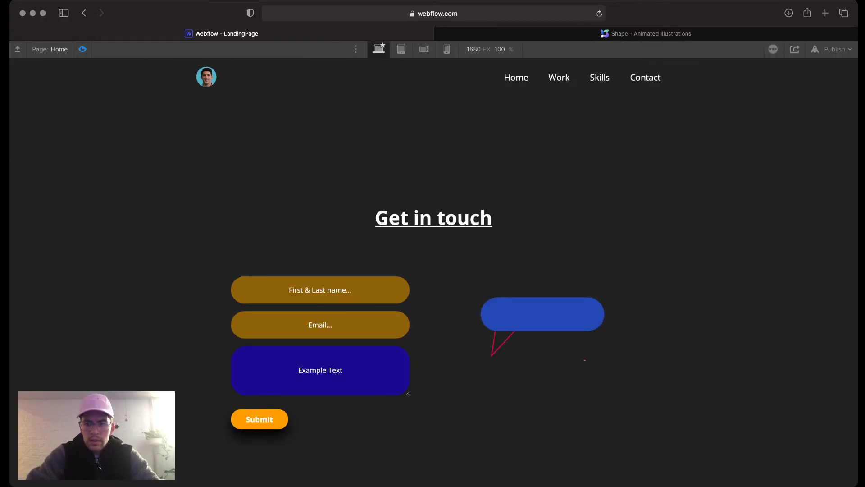
key(super+shift+p)
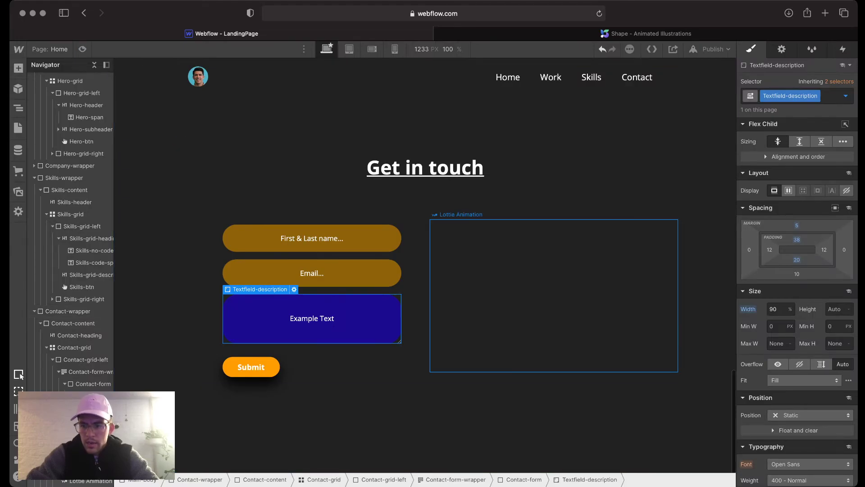
Step: Try magenta and reddish-brown backgrounds on the Example Text field, ending with colour #793010
scroll(797, 271, down, 3)
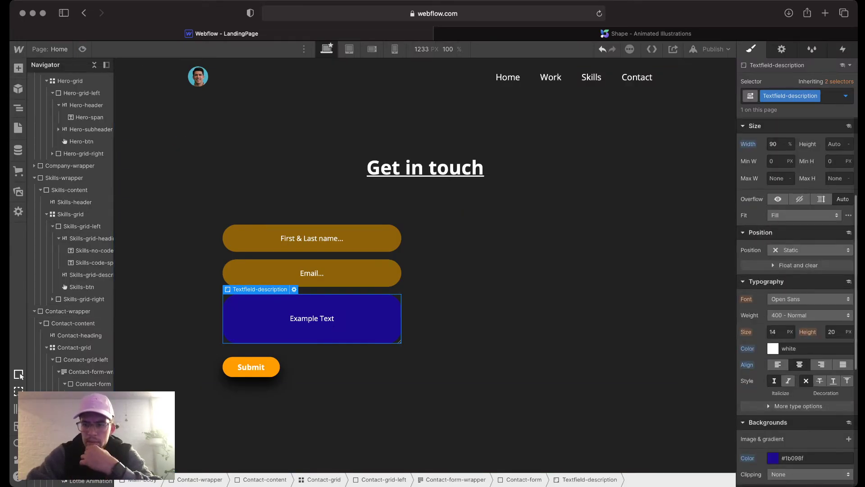
click(773, 458)
drag(817, 378, 829, 378)
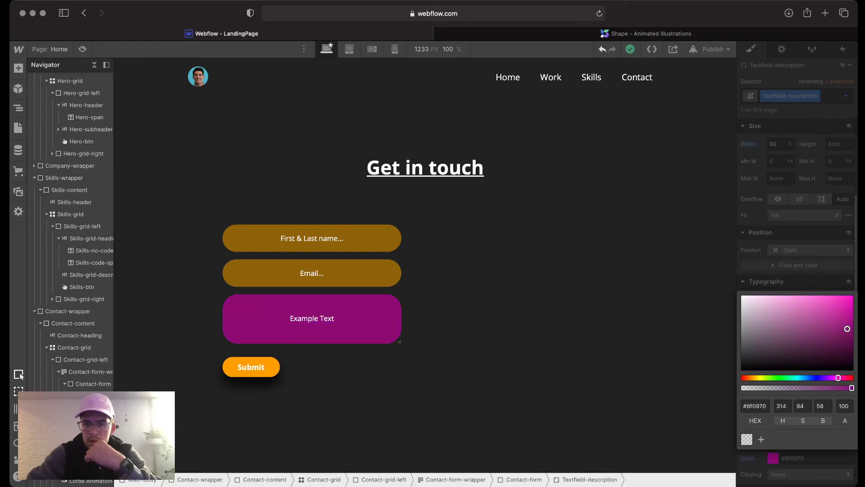
mouse_move(847, 328)
mouse_down()
mouse_move(843, 311)
mouse_move(834, 310)
mouse_move(850, 325)
mouse_move(838, 335)
mouse_up()
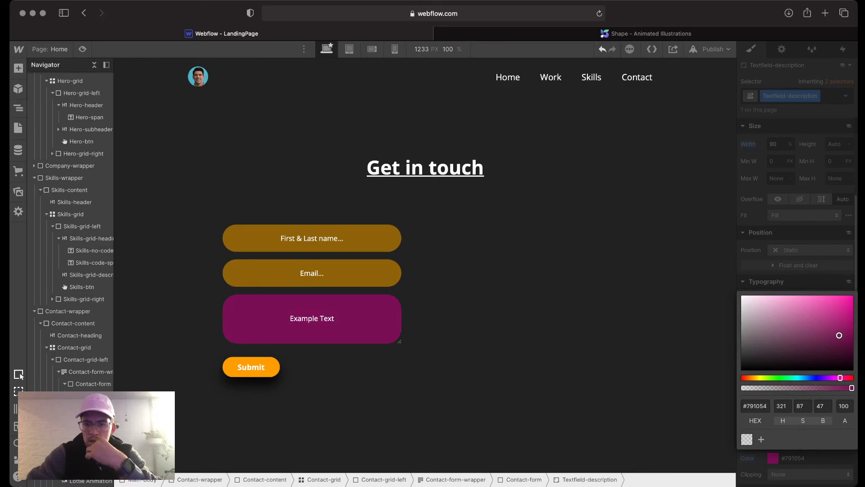
drag(841, 378, 750, 377)
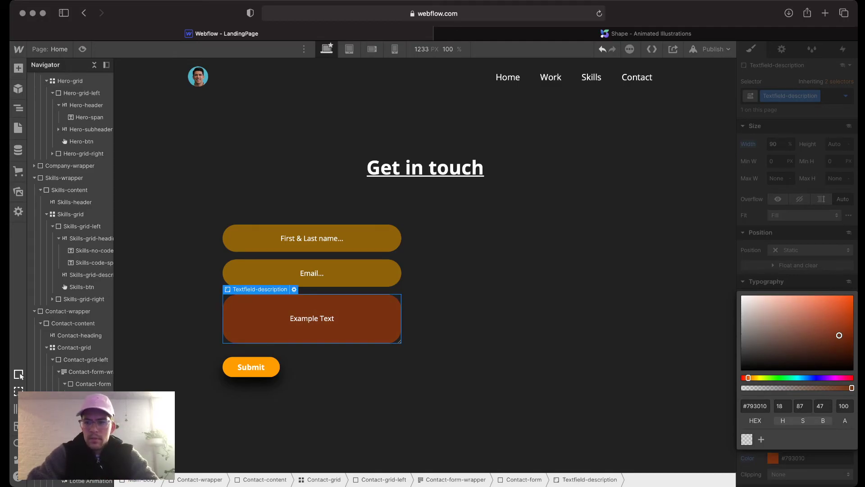
Step: Try the orange background colour #e7732f on the form's Submit button and preview the page
click(251, 367)
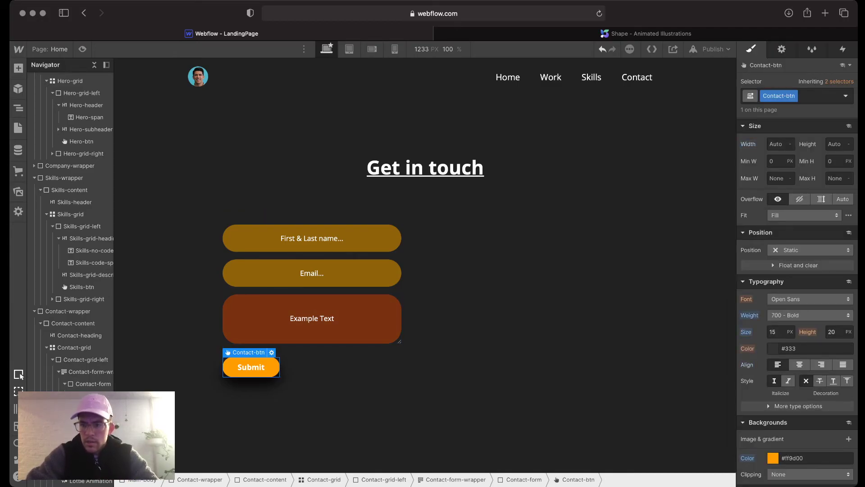
click(773, 458)
drag(754, 378, 749, 377)
drag(830, 302, 829, 302)
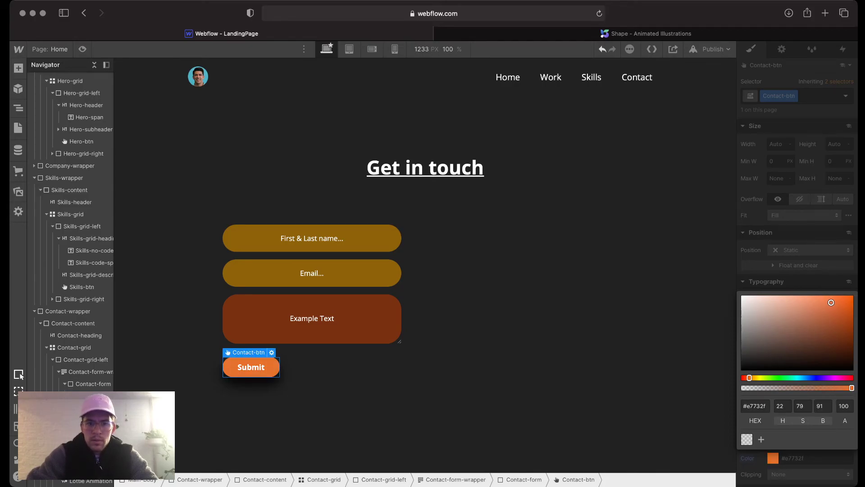
click(82, 49)
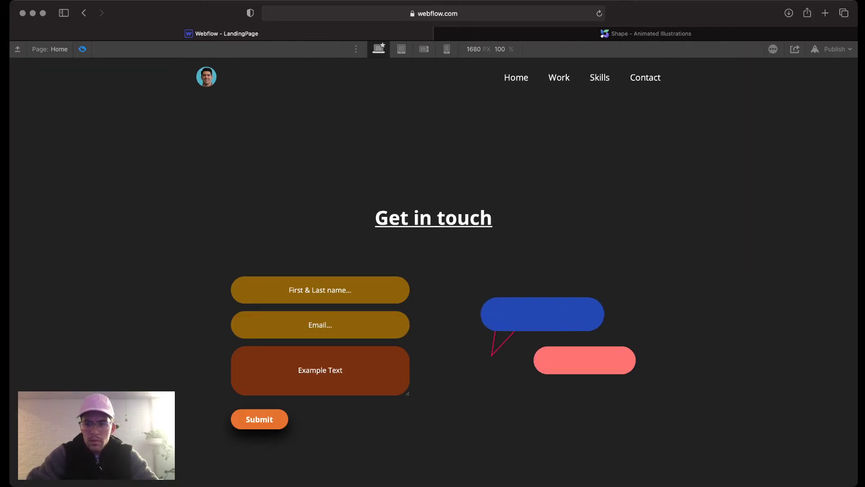
click(82, 49)
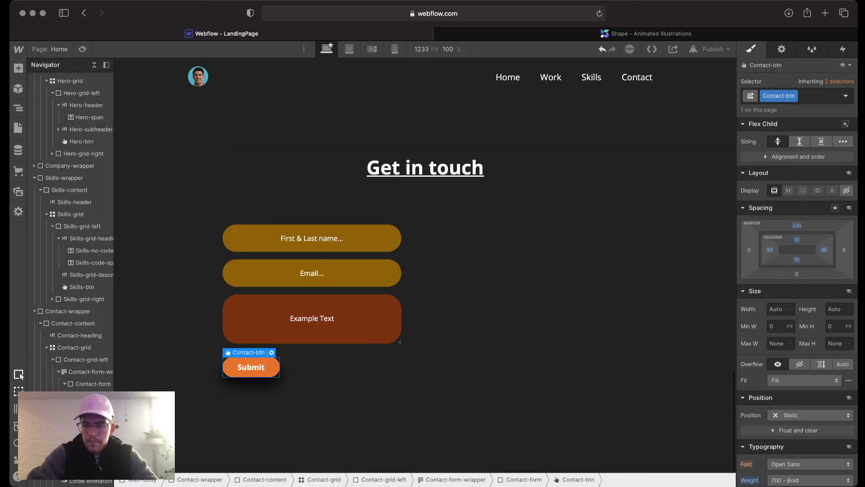
Step: Set the Submit button's background colour to blue #392fe7 and preview the page
scroll(797, 293, down, 4)
click(772, 463)
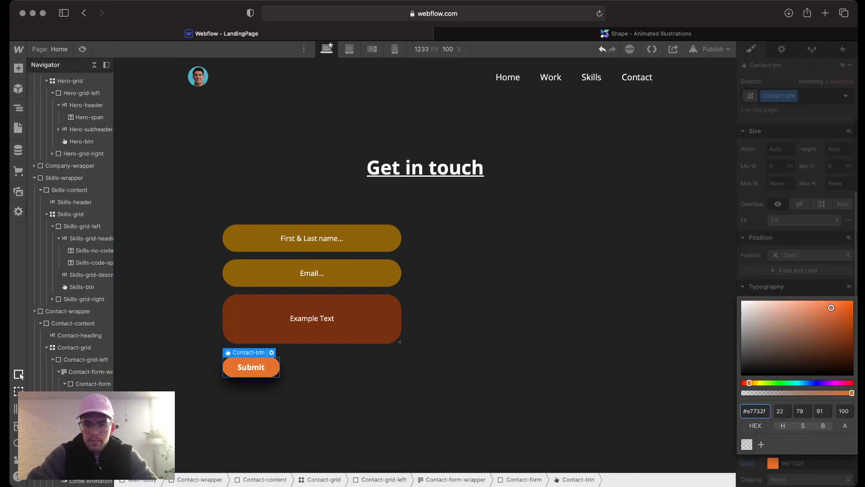
drag(749, 382, 834, 383)
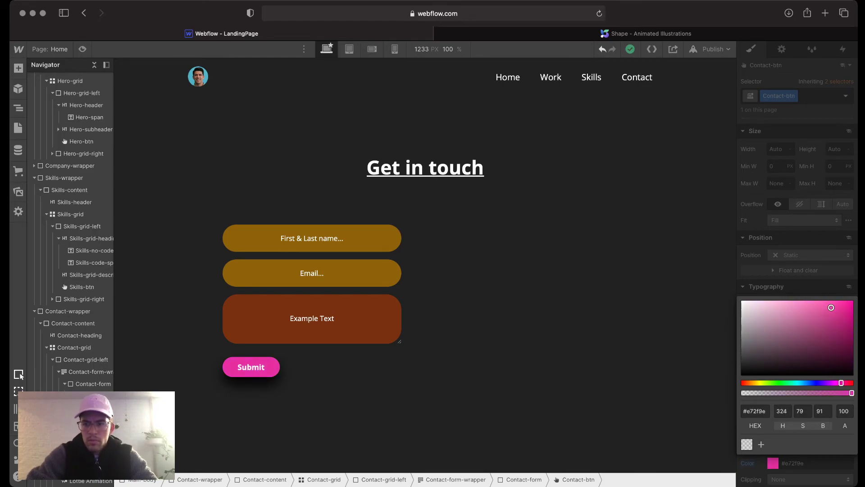
drag(839, 382, 816, 382)
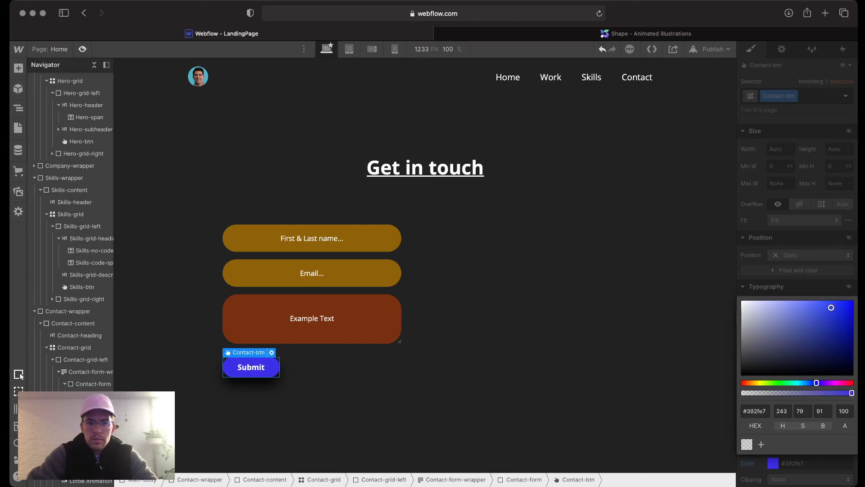
key(super+shift+p)
key(super+shift+p)
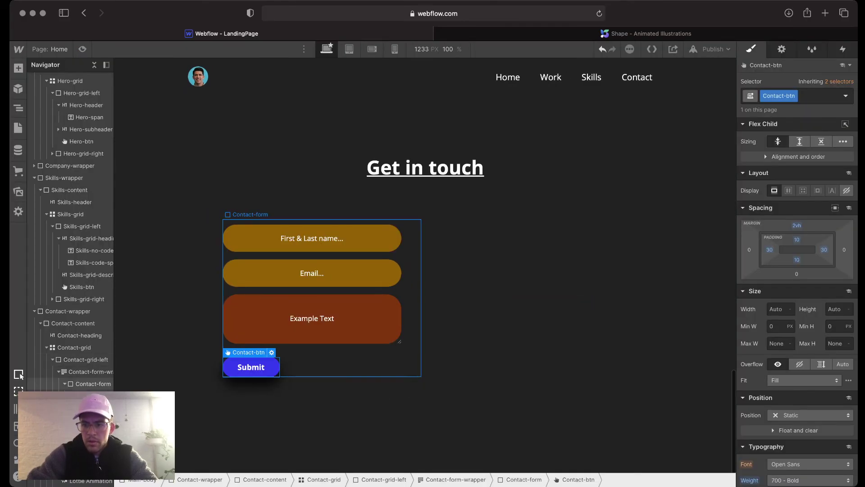
Step: Copy the Submit button's background colour to the Example Text field and darken it there to #0a064e
click(798, 448)
key(super+c)
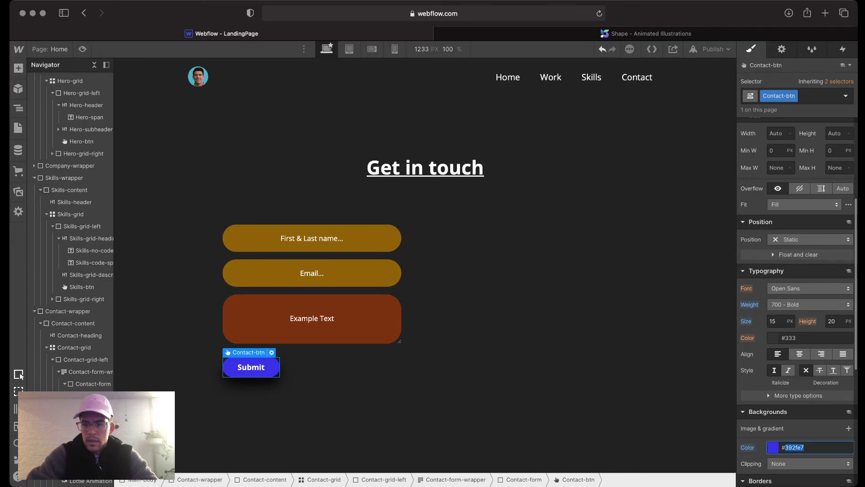
click(343, 322)
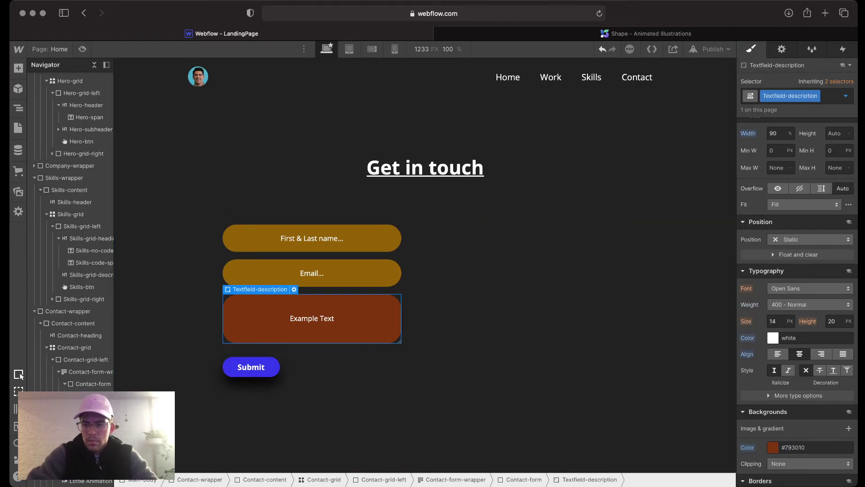
click(773, 447)
key(super+a)
key(super+v)
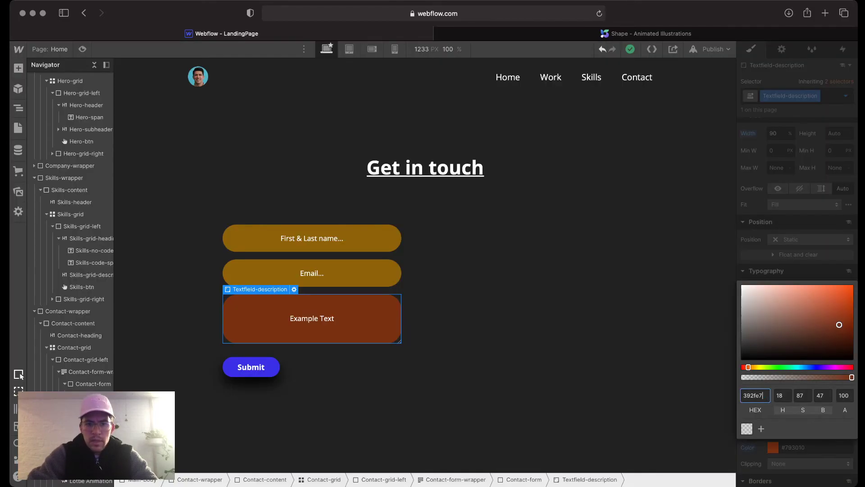
key(Return)
drag(831, 291, 848, 325)
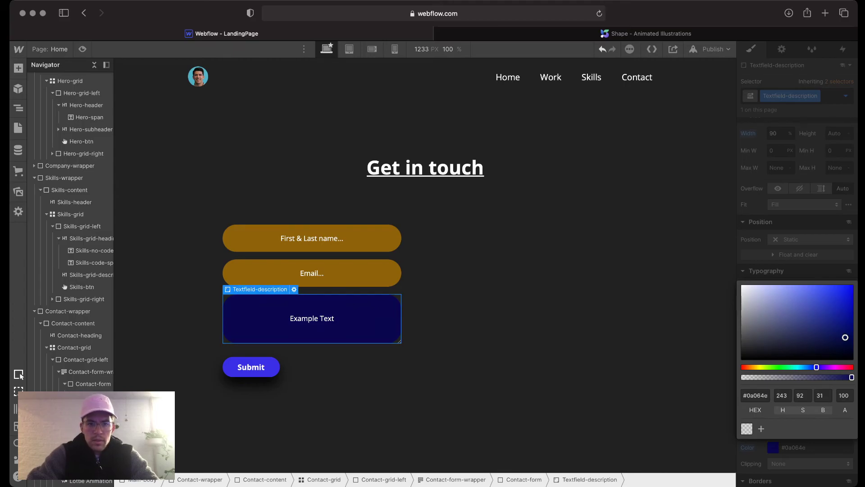
Step: Copy the Example Text field's background colour #0a064e to the form's email and name fields
click(755, 395)
key(super+c)
click(360, 273)
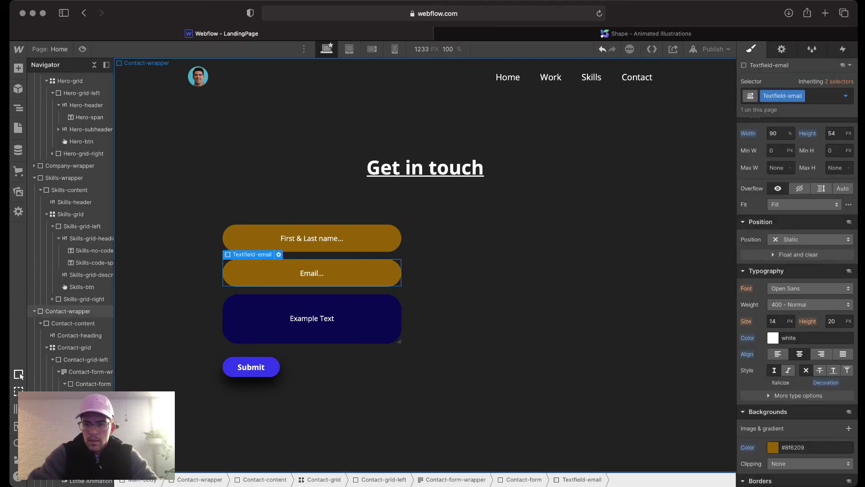
click(797, 448)
key(super+v)
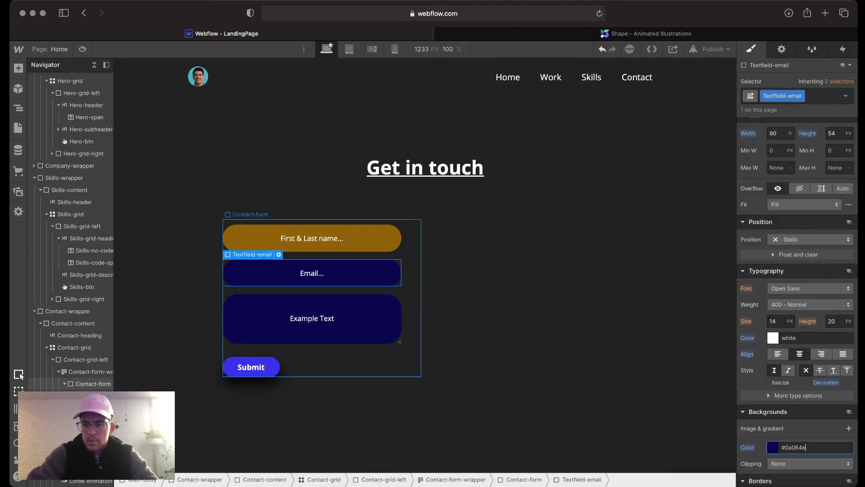
click(356, 239)
click(797, 447)
key(super+v)
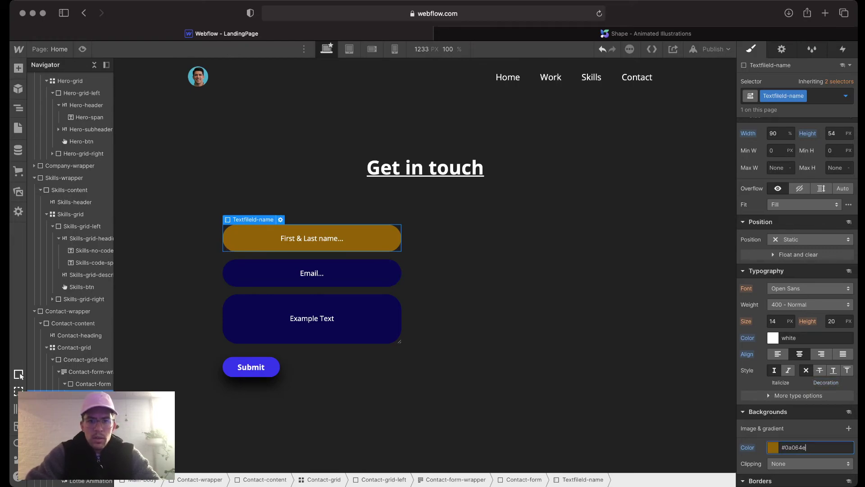
key(Return)
click(568, 298)
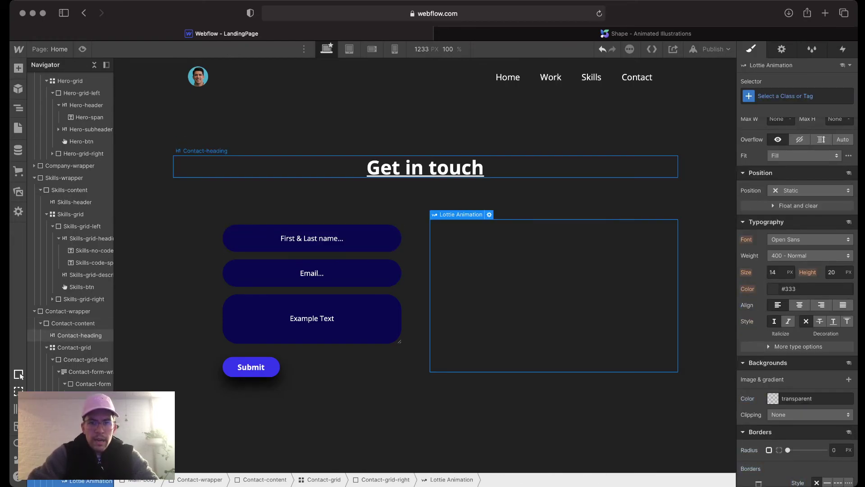
click(80, 335)
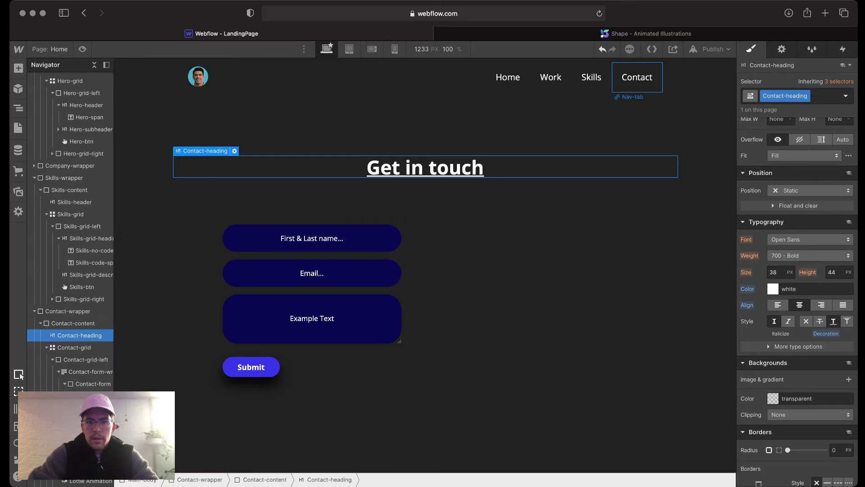
click(636, 77)
click(690, 168)
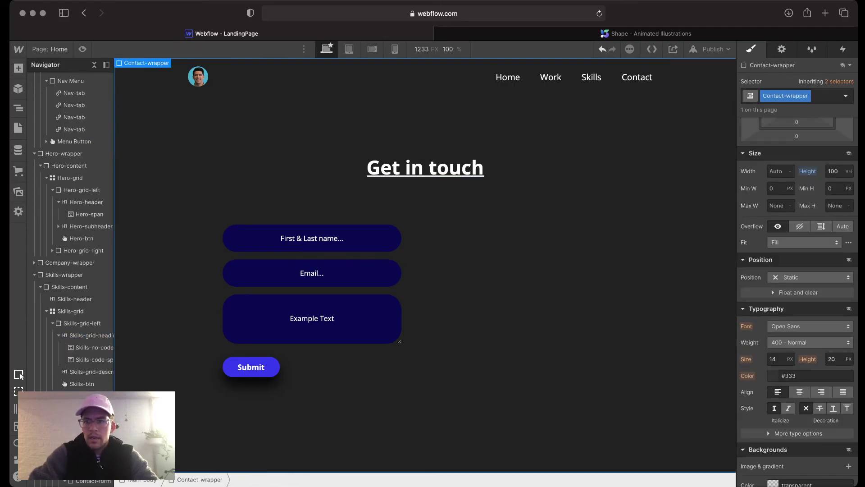
Step: Give the Contact-wrapper the ID Contact and link the navbar's Contact tab to the Contact page section
click(782, 49)
click(809, 83)
text(Cont)
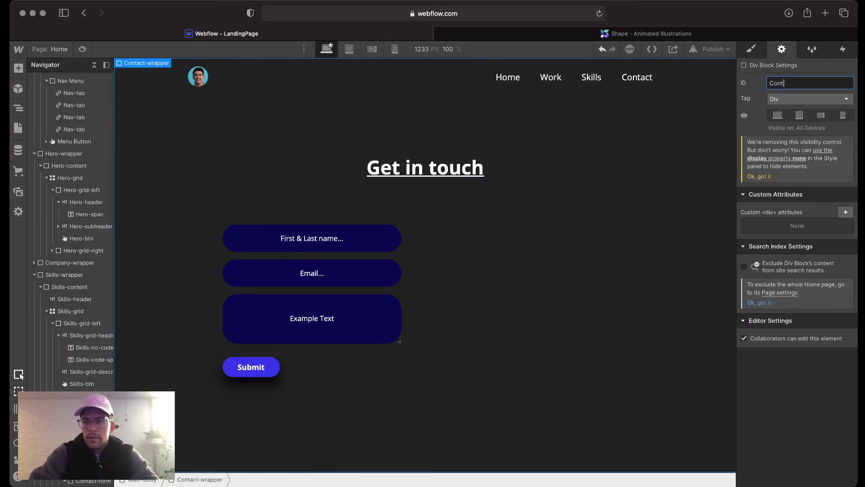
click(636, 77)
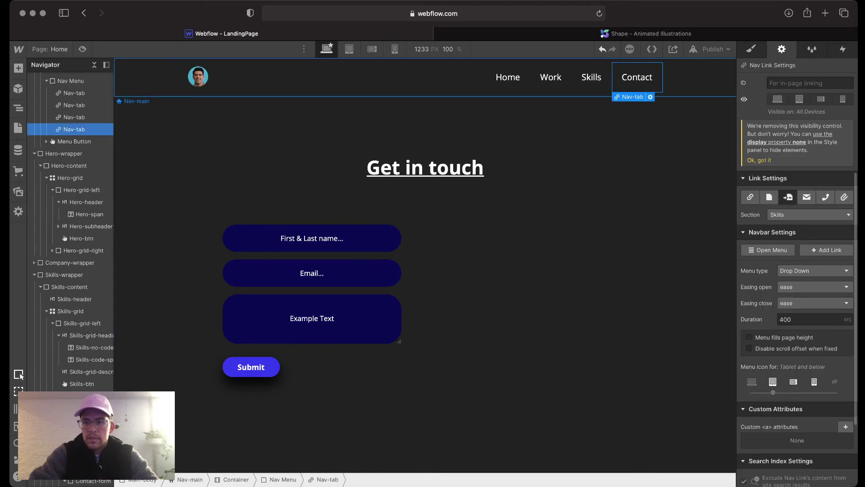
click(809, 214)
click(782, 248)
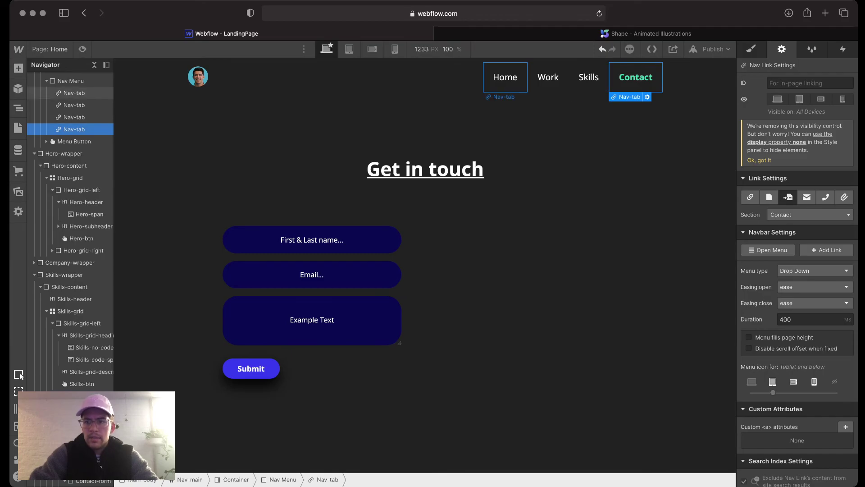
Step: Set the text colour of the Contact nav tab's Current state to white
click(505, 77)
click(636, 77)
click(751, 49)
scroll(801, 270, down, 5)
click(773, 293)
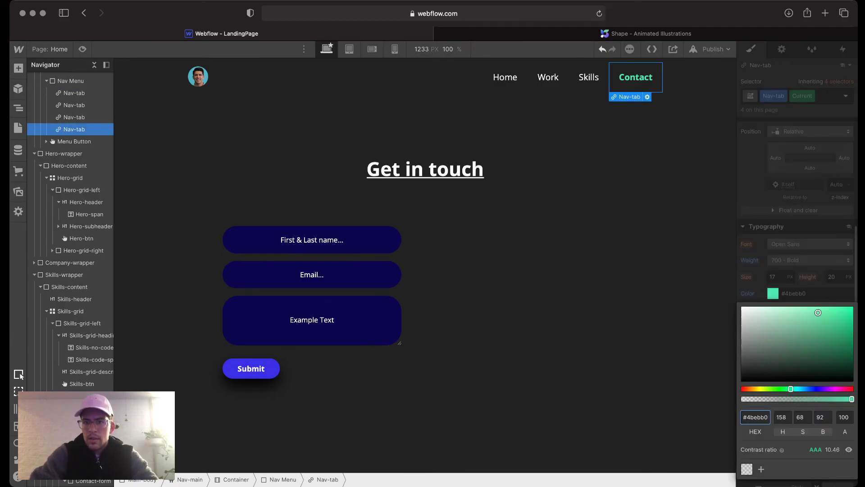
drag(791, 388, 744, 388)
drag(818, 312, 742, 306)
key(Escape)
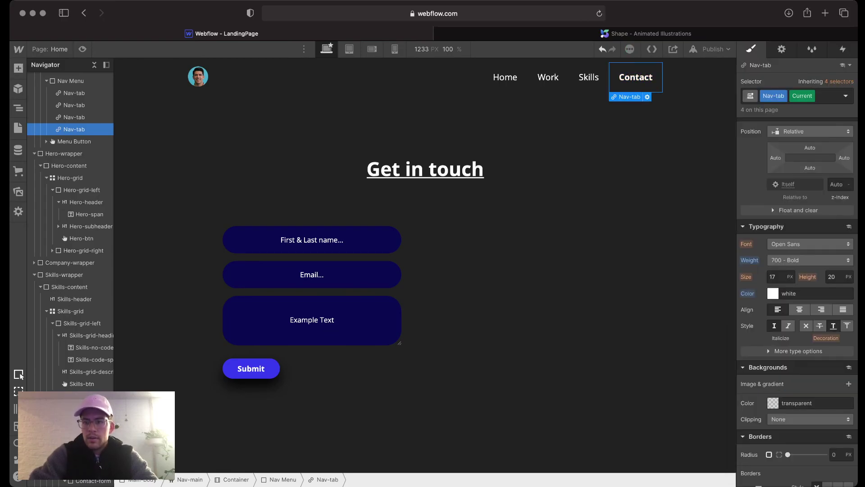
Step: Set the background colour of the nav tab's Current state to purple #450f9c
click(773, 402)
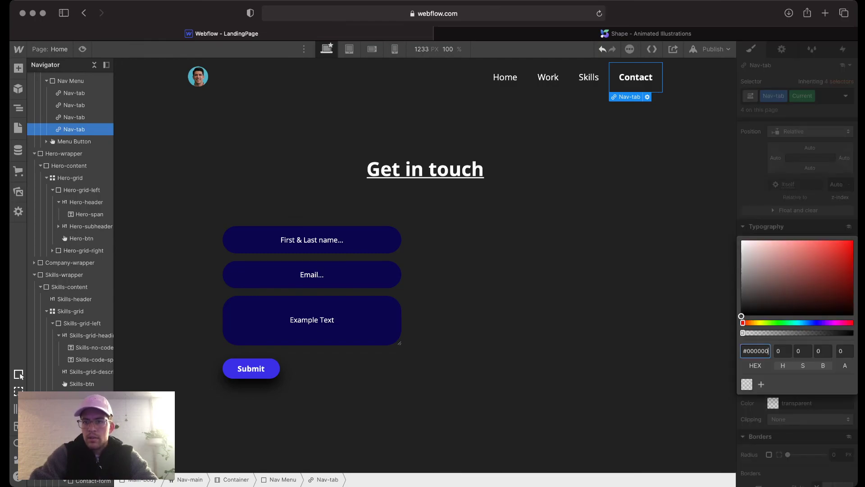
click(822, 322)
click(830, 284)
mouse_move(840, 269)
mouse_down()
mouse_move(833, 264)
mouse_move(843, 272)
mouse_up()
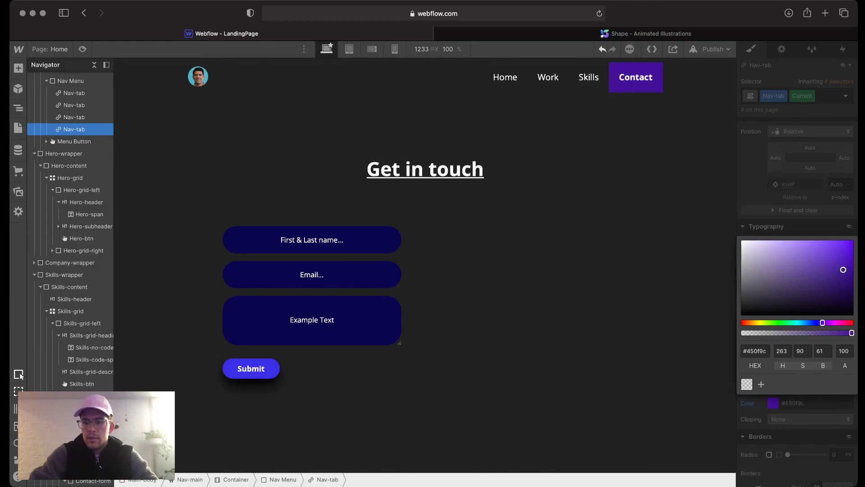
key(Escape)
Step: Give the current nav tab a 20 px corner radius, 10 px upper and lower padding and a 10 px upper margin
click(836, 454)
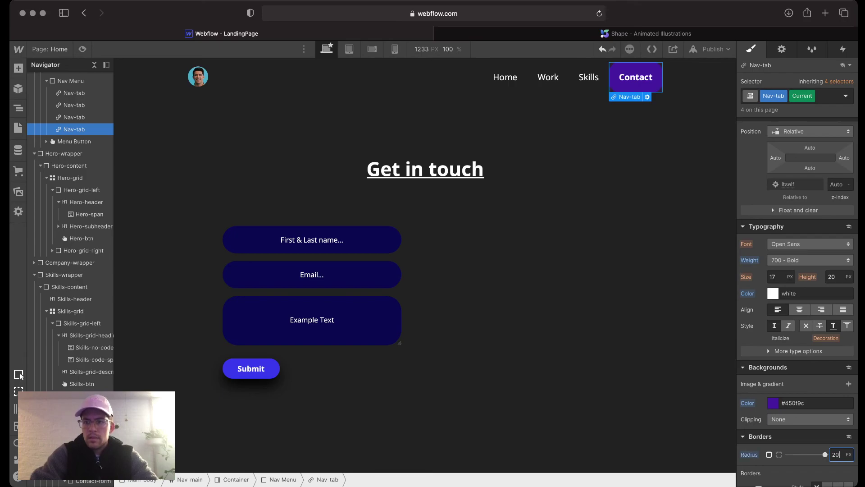
scroll(796, 270, up, 5)
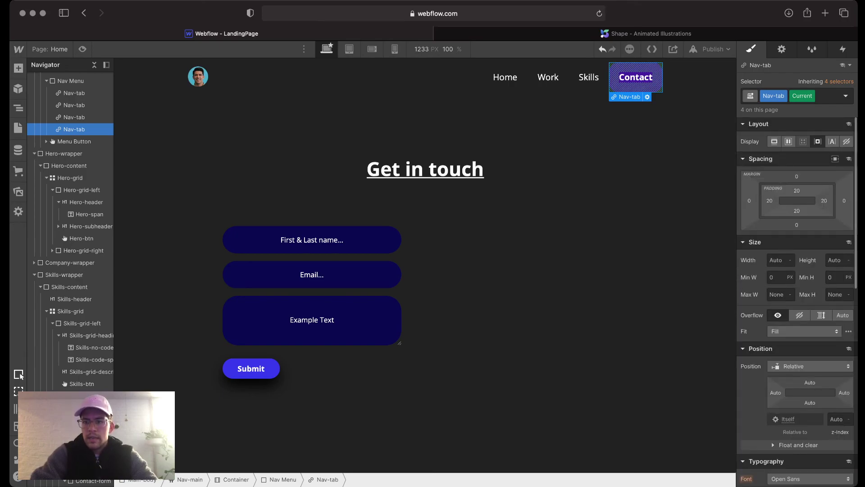
mouse_move(797, 190)
mouse_down()
mouse_move(796, 199)
mouse_move(796, 184)
mouse_up()
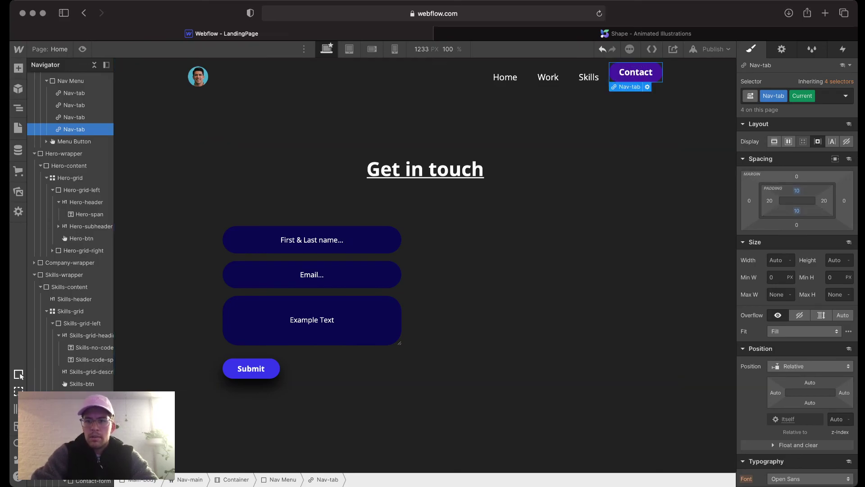
click(797, 176)
text(10)
key(Return)
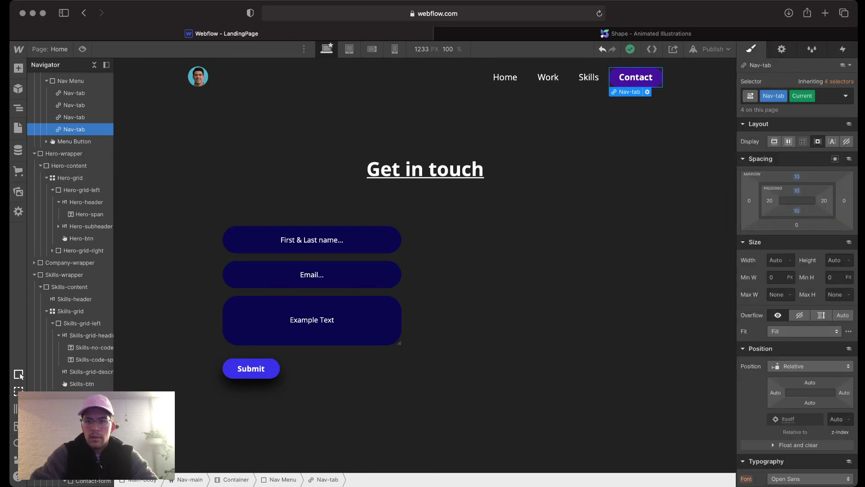
click(581, 201)
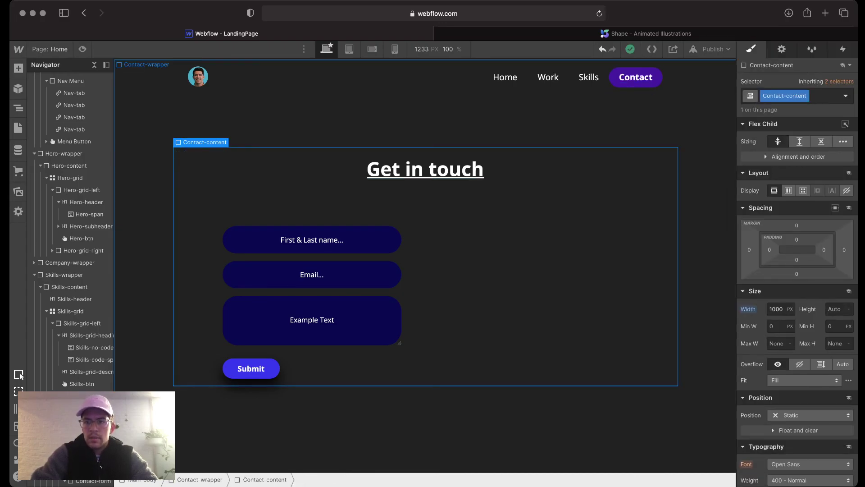
scroll(554, 270, up, 10)
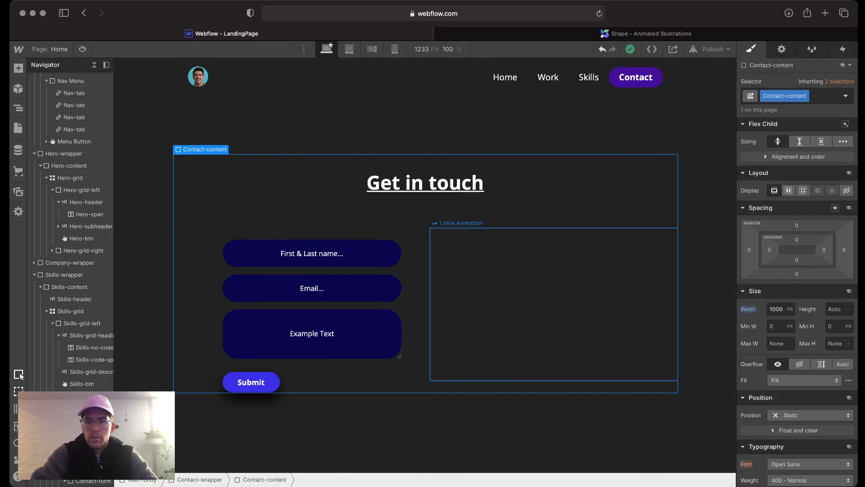
scroll(554, 270, down, 5)
scroll(554, 270, down, 6)
scroll(554, 271, up, 6)
Step: Add an All Properties transition of 200 ms with ease easing to the Nav Menu and check the tab highlight across sections
click(505, 78)
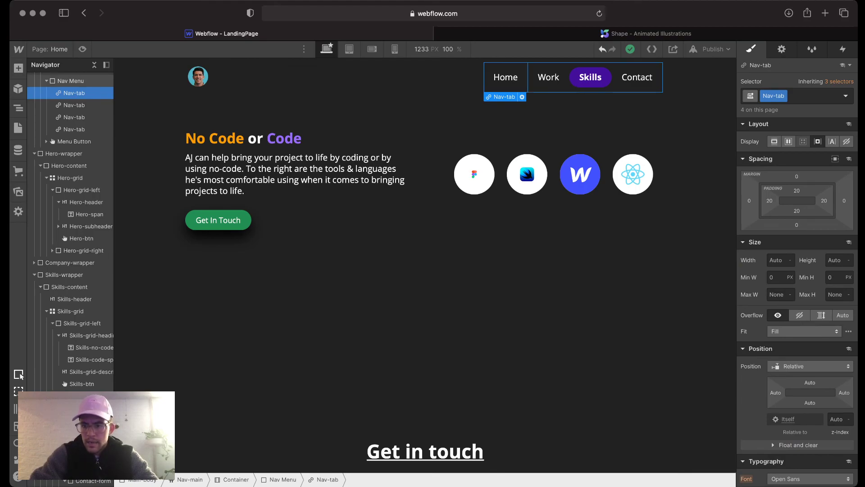
click(70, 81)
scroll(798, 292, down, 10)
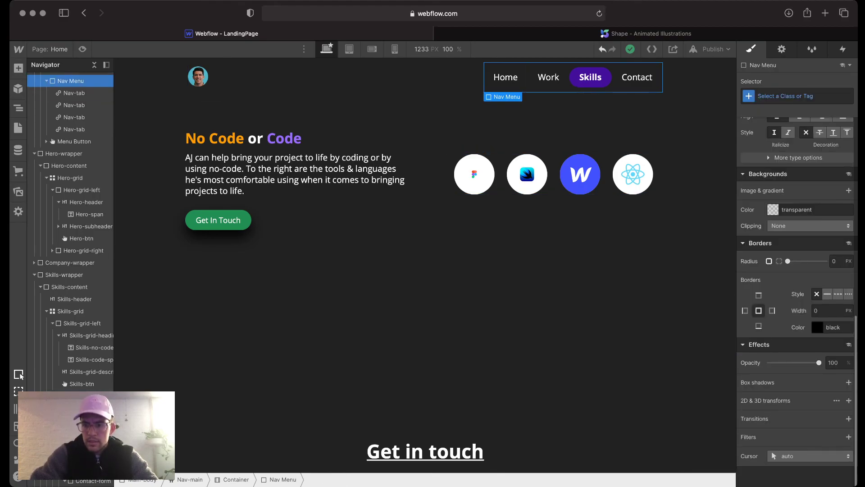
click(848, 418)
click(797, 376)
scroll(802, 188, down, 5)
click(786, 479)
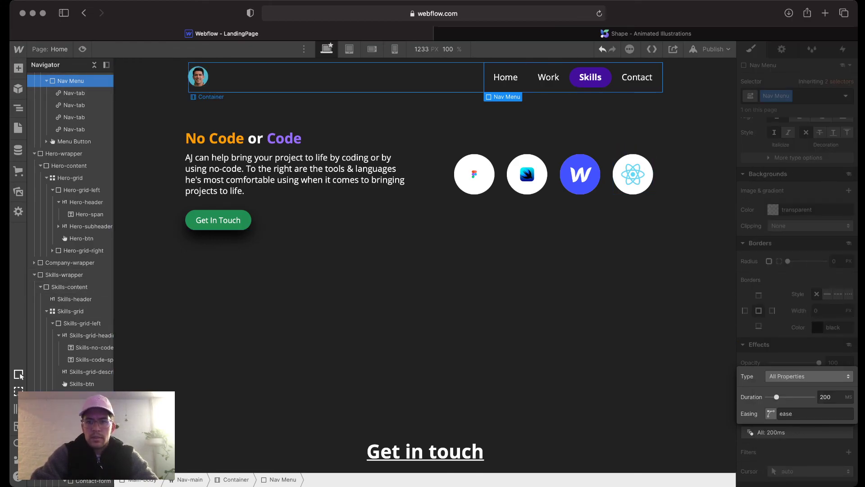
scroll(425, 252, up, 12)
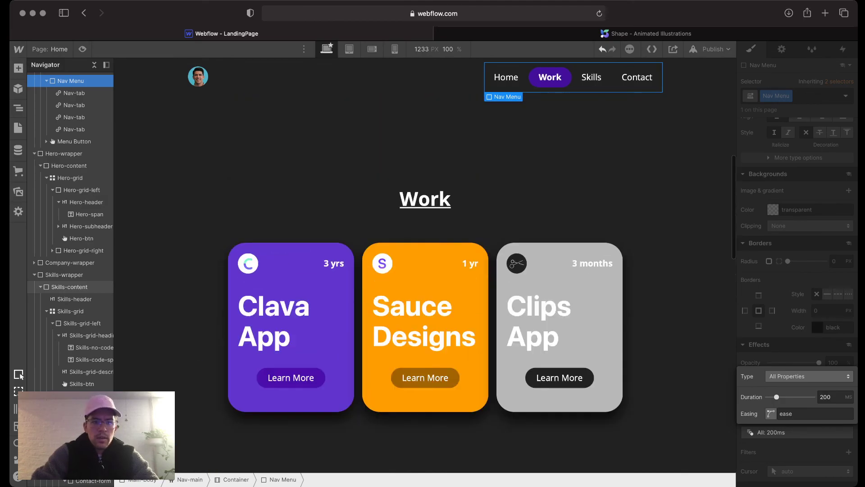
scroll(425, 252, up, 9)
click(425, 171)
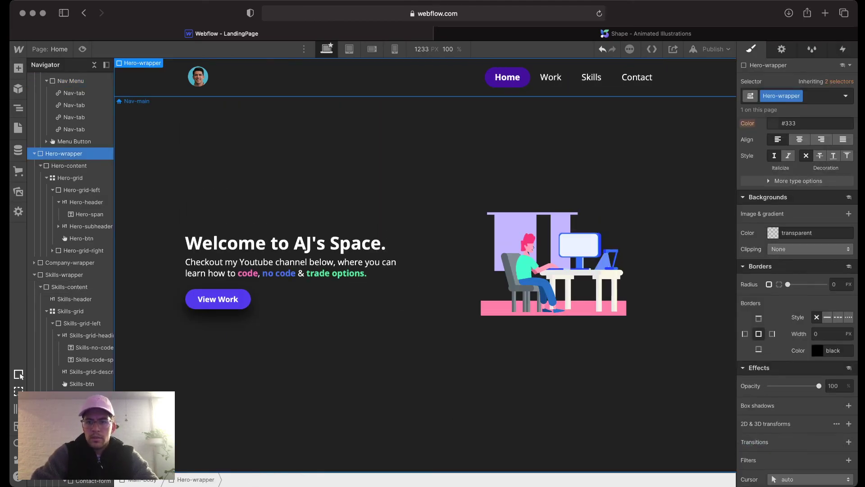
Step: Publish the site to its webflow.io domain and open the live page
click(715, 48)
click(677, 211)
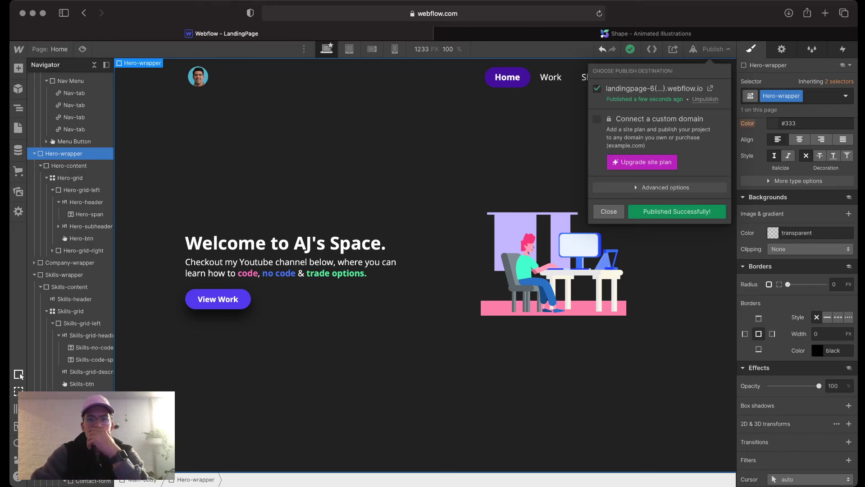
click(710, 88)
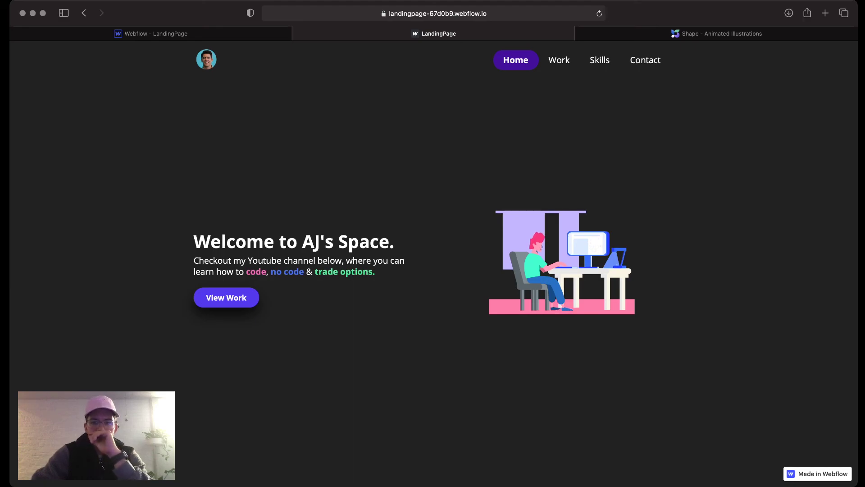
Step: Review the published page from the hero to the Contact section, examining the nav tab highlighting and the animations
scroll(433, 264, down, 8)
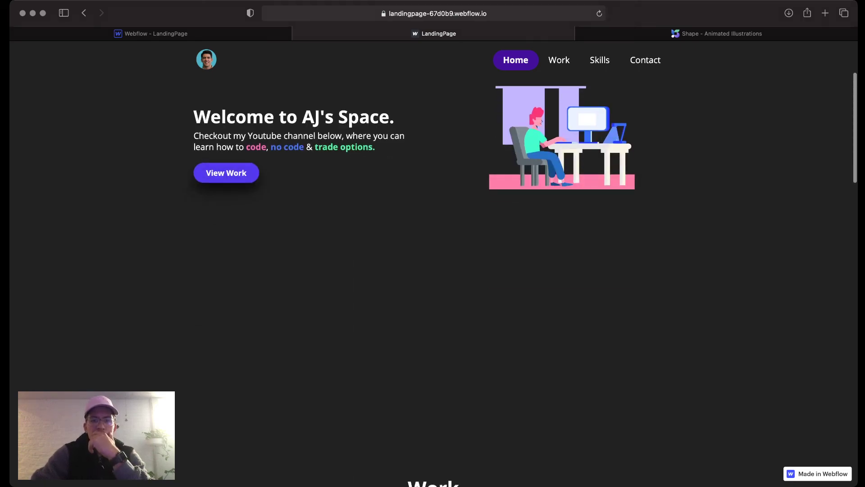
scroll(432, 270, down, 12)
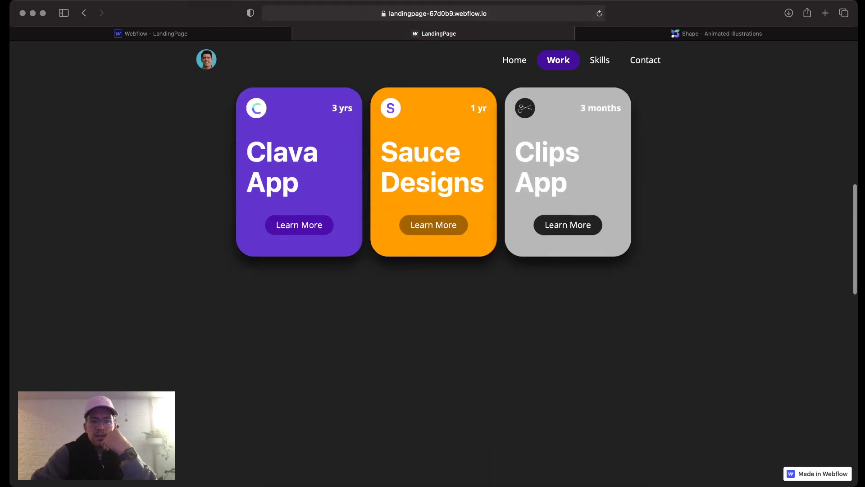
scroll(433, 270, down, 6)
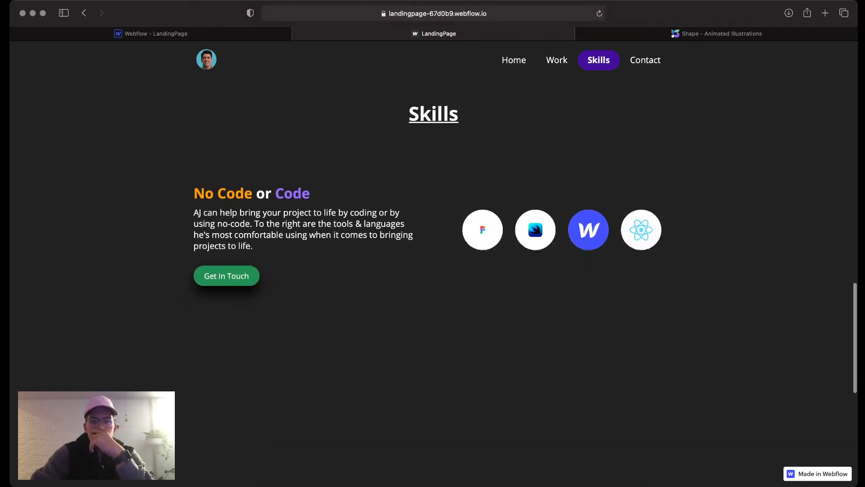
scroll(433, 270, down, 4)
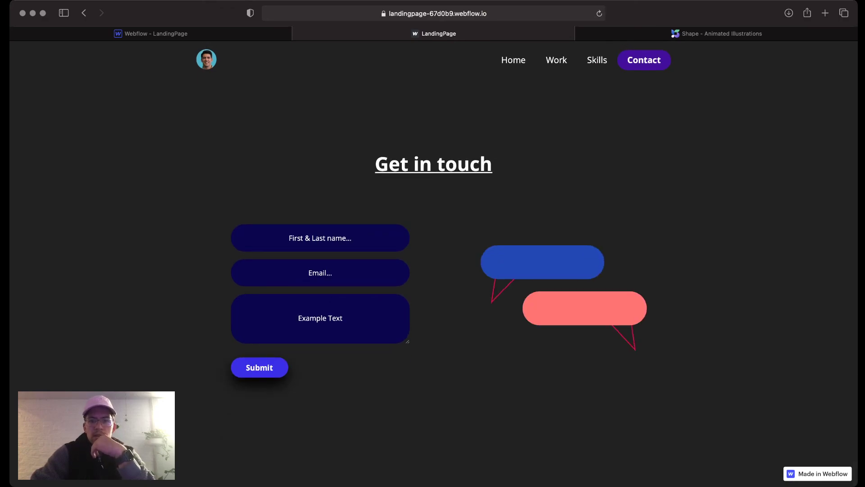
scroll(433, 270, up, 20)
scroll(432, 270, down, 15)
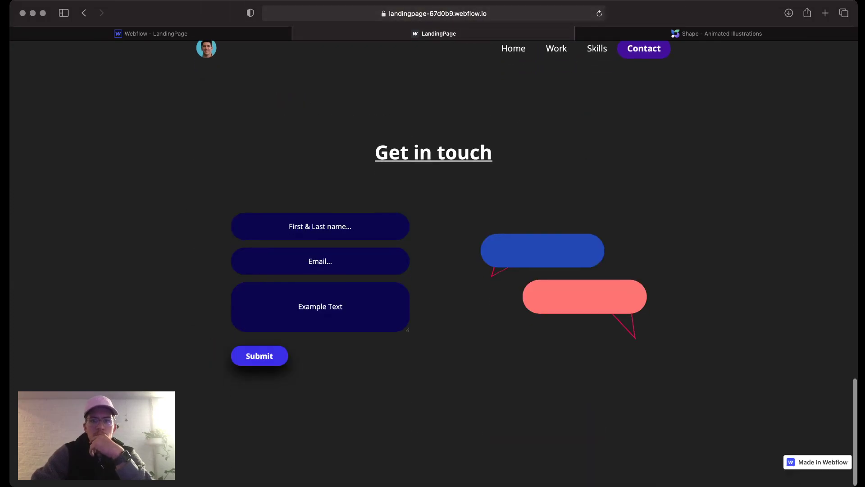
scroll(432, 270, up, 10)
scroll(432, 270, down, 5)
scroll(433, 271, down, 5)
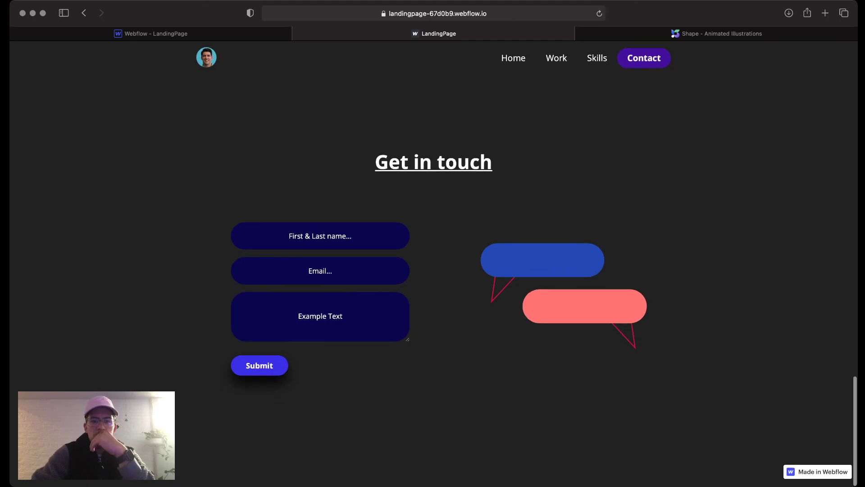
scroll(432, 270, up, 20)
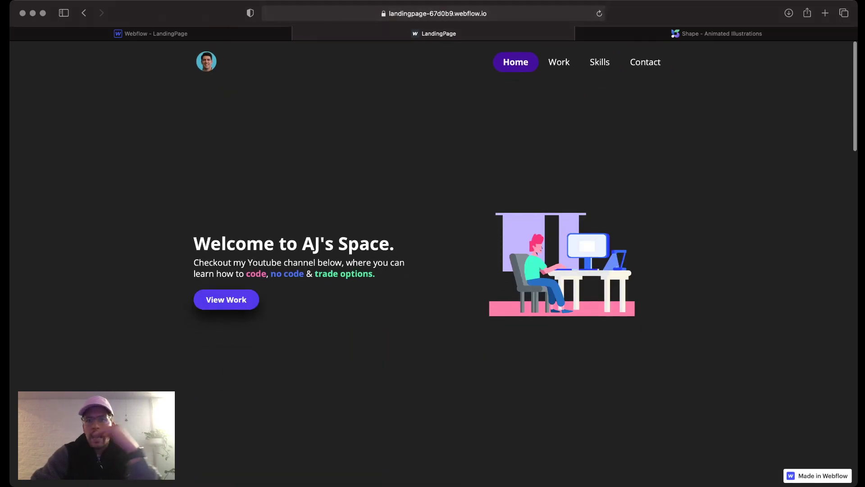